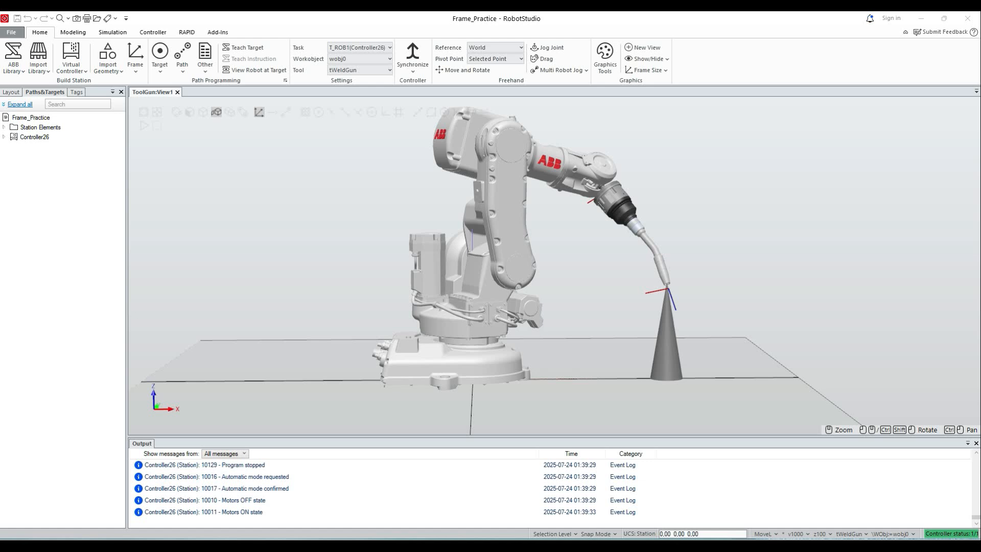
# Move the IRB140 robot to its home pose with Jump Home.
pyautogui.keyDown('ctrl'); pyautogui.moveTo(593, 256); pyautogui.dragTo(511, 275); pyautogui.keyUp('ctrl')
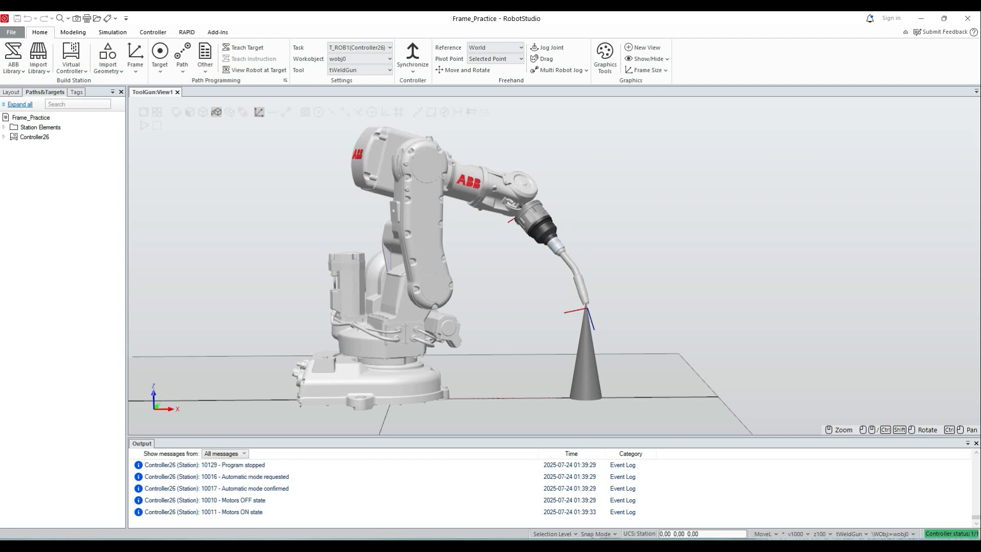
pyautogui.click(11, 92)
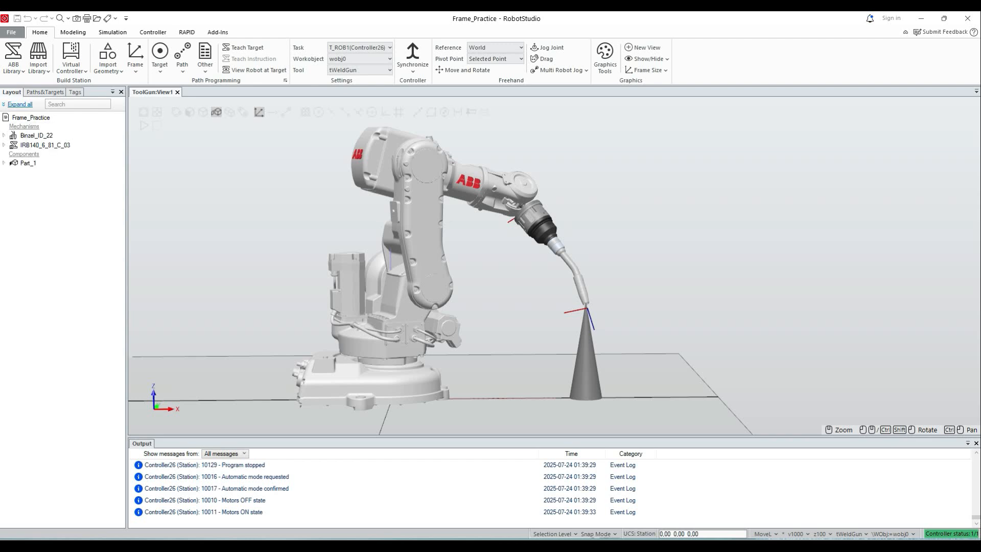
pyautogui.rightClick(41, 145)
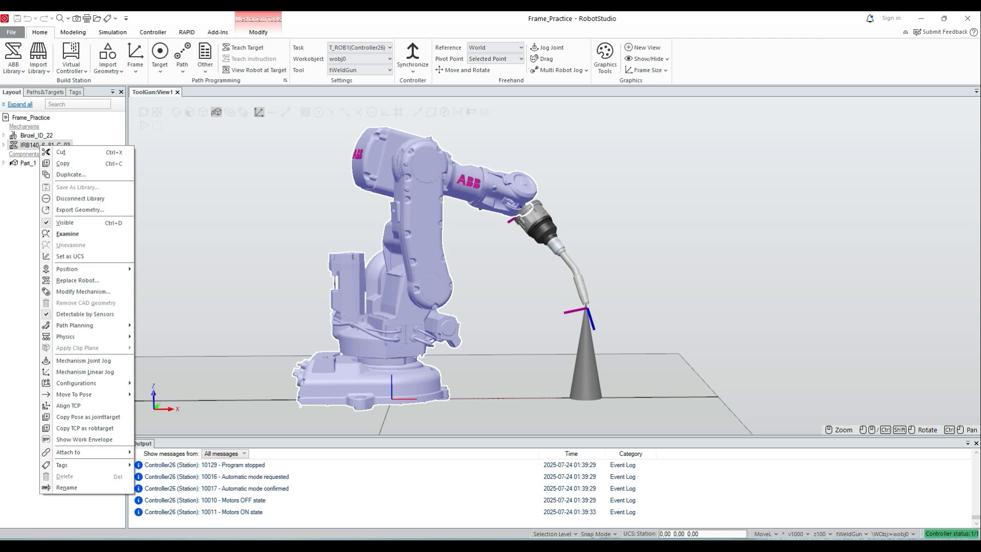
pyautogui.moveTo(77, 394)
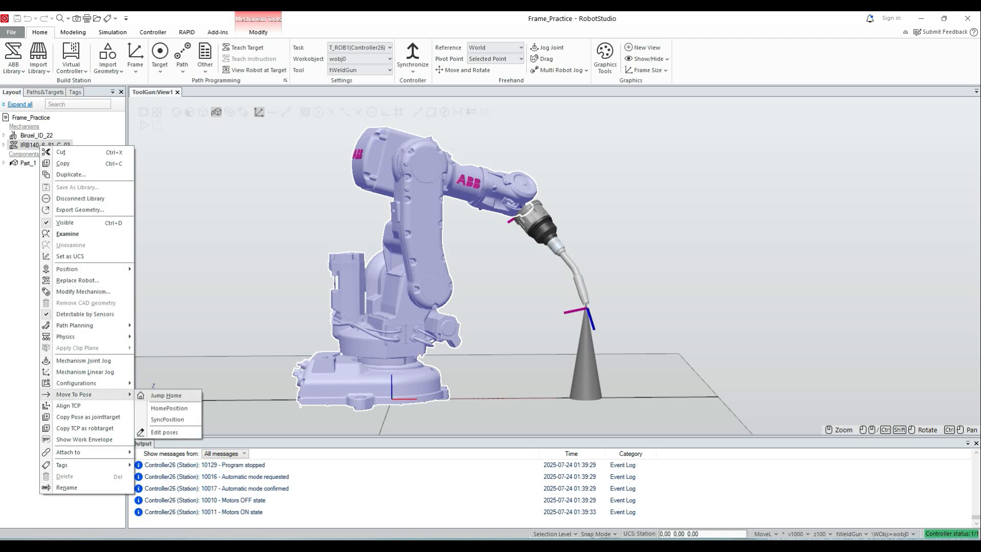
pyautogui.click(166, 395)
# Delete the cone Part_1 and import the Table geometry from the training objects library.
pyautogui.click(28, 162)
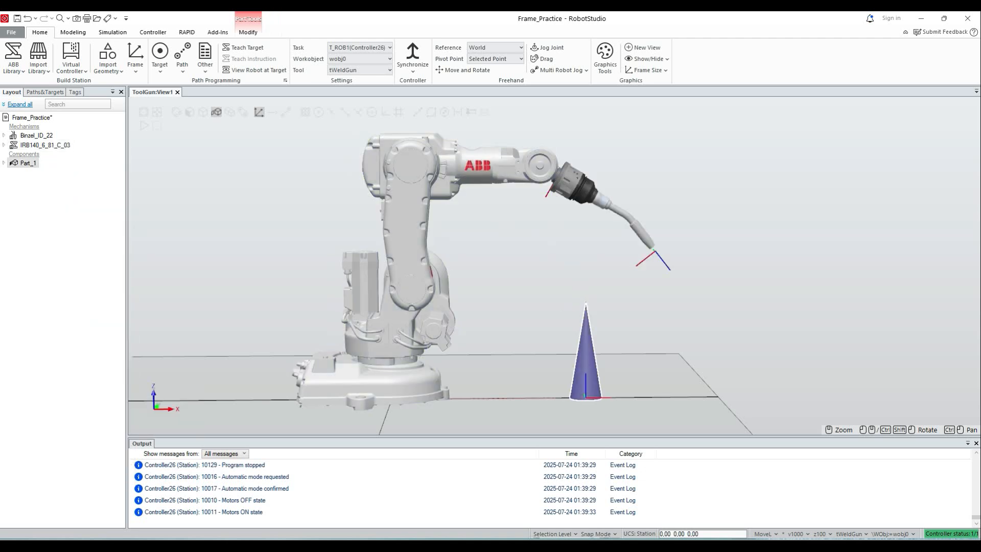
pyautogui.click(38, 59)
pyautogui.moveTo(65, 173)
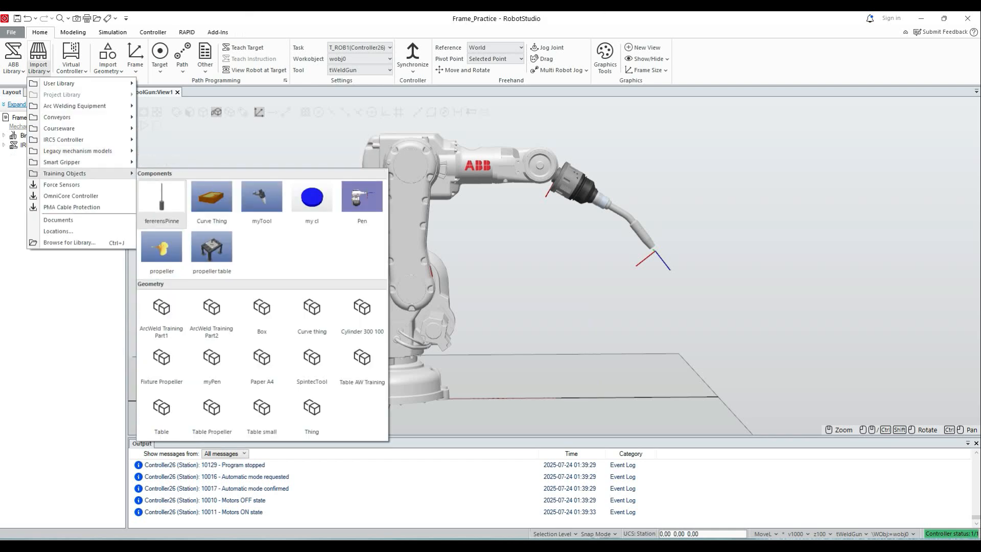
pyautogui.click(162, 411)
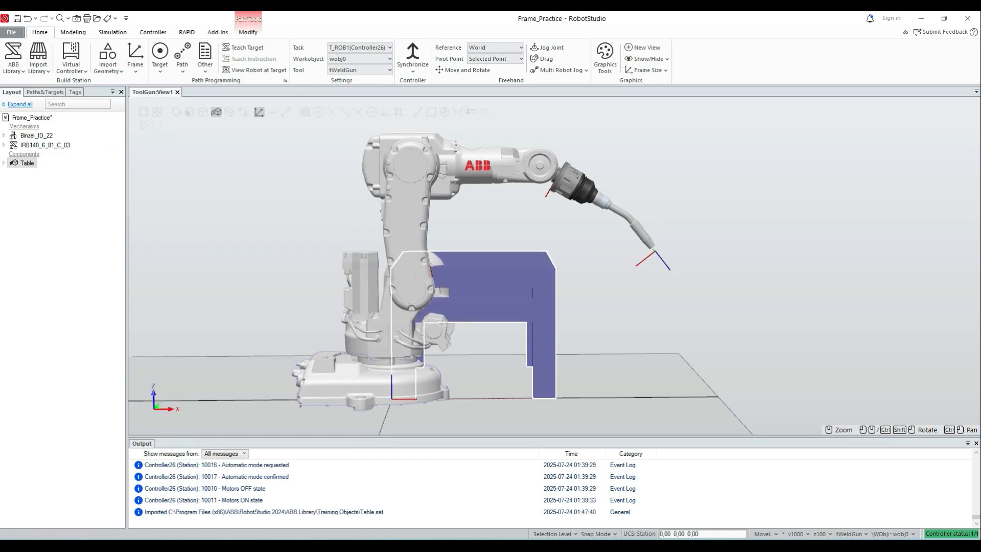
# Move the table in front of the robot, offsetting it about -418 mm in Y and about -120 mm in Z.
pyautogui.click(463, 70)
pyautogui.moveTo(442, 384); pyautogui.dragTo(583, 383)
pyautogui.keyDown('ctrl'); pyautogui.keyDown('shift'); pyautogui.moveTo(593, 327); pyautogui.dragTo(419, 327); pyautogui.keyUp('shift'); pyautogui.keyUp('ctrl')
pyautogui.moveTo(783, 364); pyautogui.dragTo(659, 376)
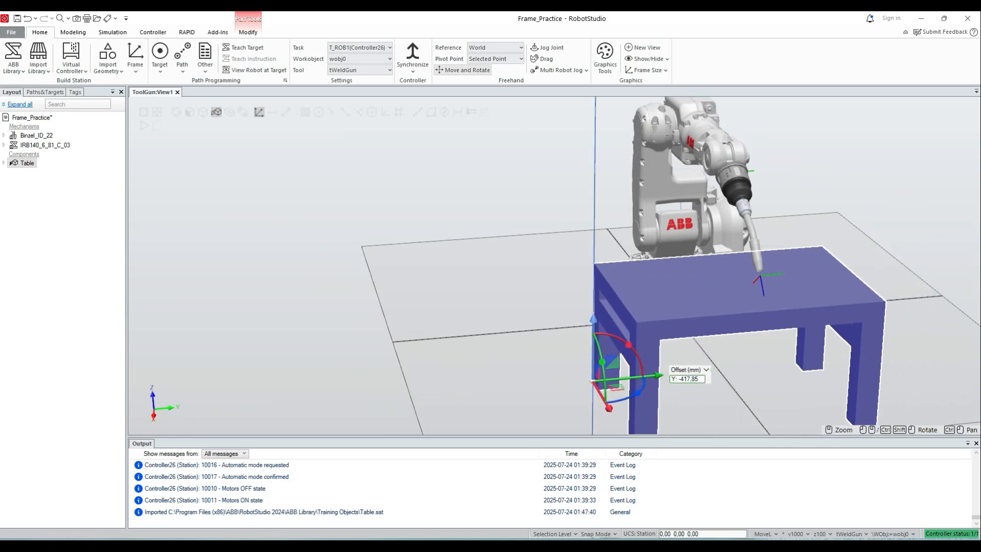
pyautogui.moveTo(593, 319); pyautogui.dragTo(675, 327)
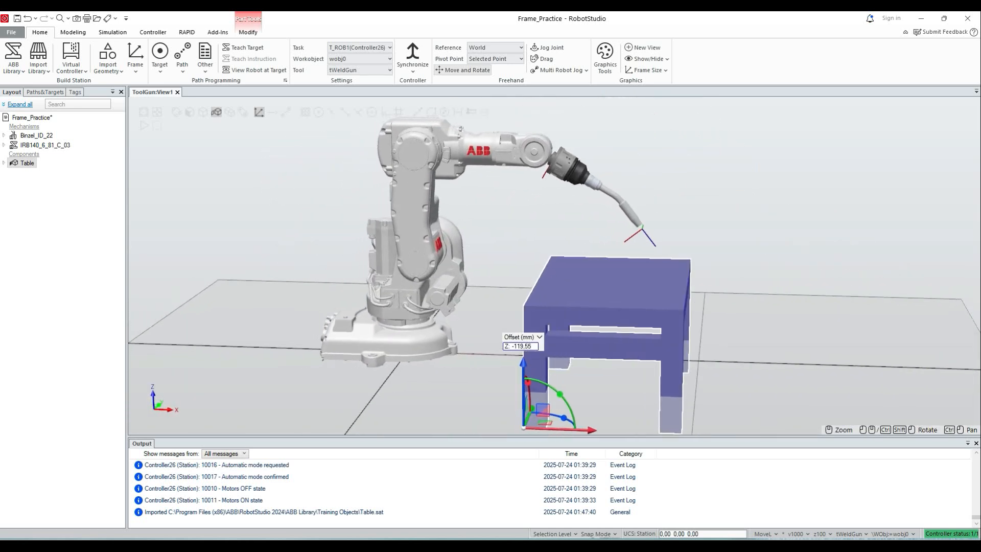
pyautogui.click(773, 297)
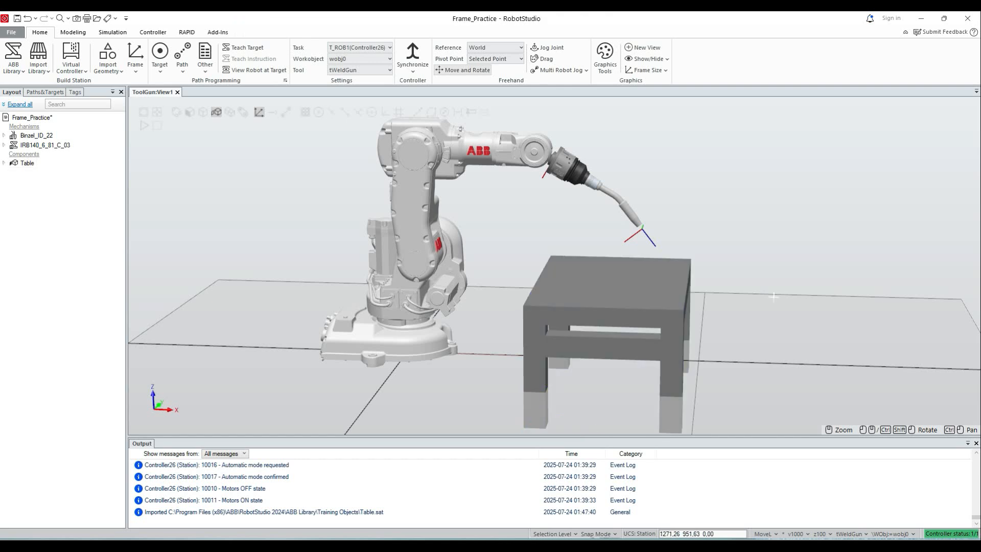
# Launch the virtual FlexPendant for Controller26.
pyautogui.keyDown('ctrl'); pyautogui.moveTo(774, 296); pyautogui.dragTo(760, 138); pyautogui.keyUp('ctrl')
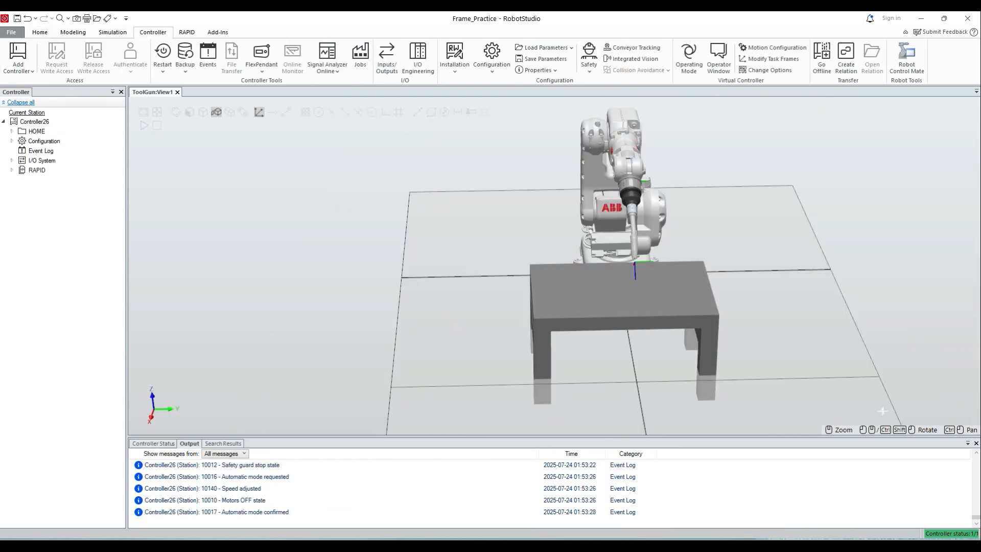
pyautogui.click(261, 71)
pyautogui.click(286, 115)
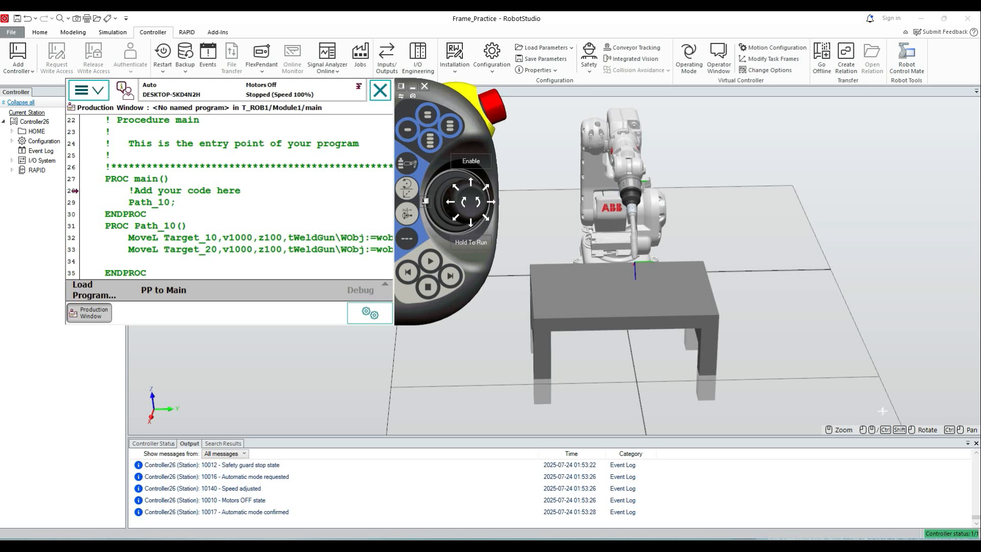
pyautogui.click(424, 201)
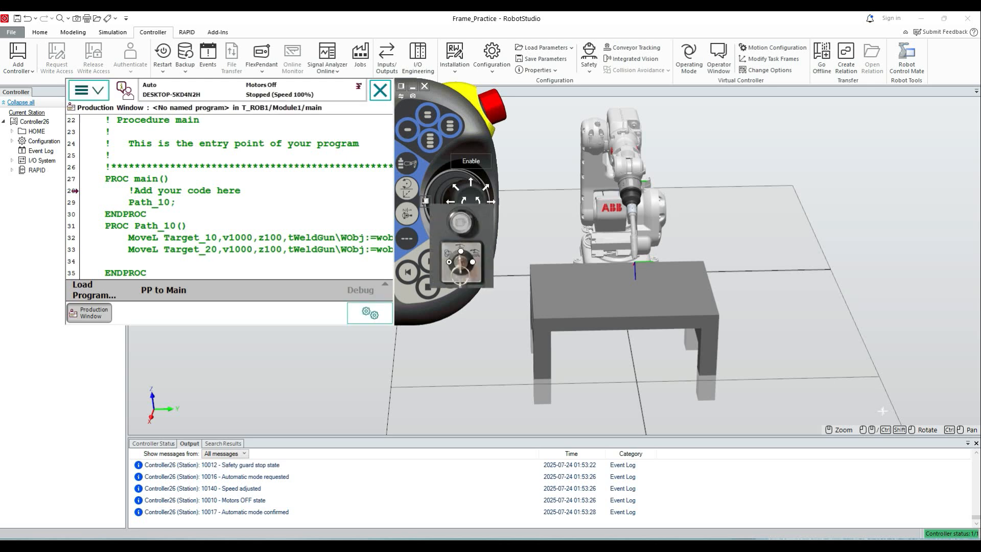
pyautogui.click(425, 200)
pyautogui.click(95, 290)
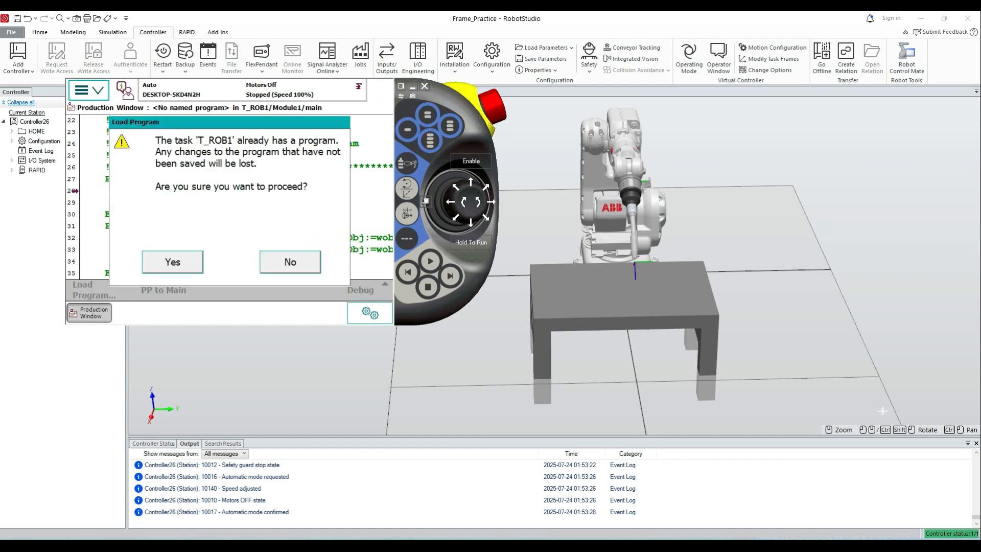
pyautogui.click(172, 262)
pyautogui.click(360, 290)
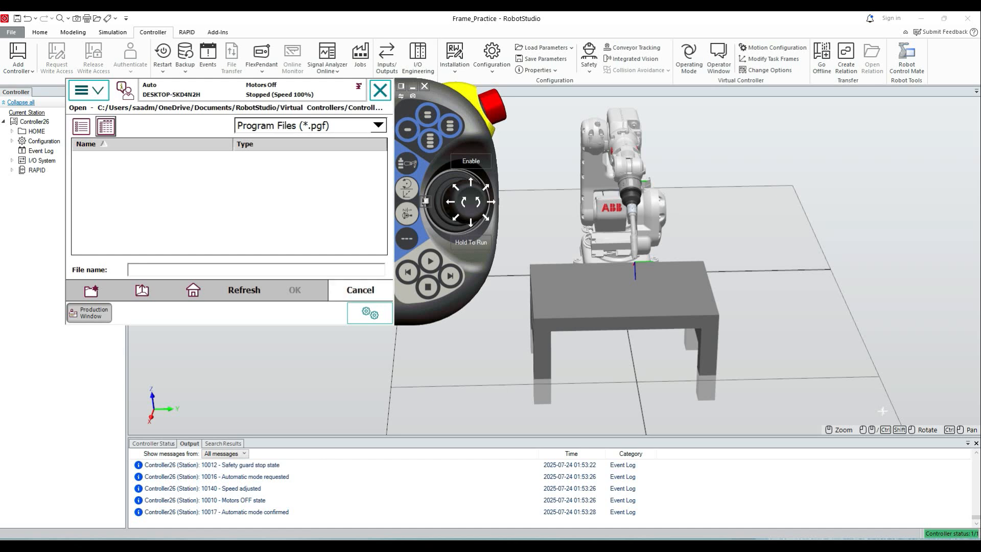
# Open the Program Editor on the FlexPendant and select Target_10 in the Path_10 routine.
pyautogui.click(82, 90)
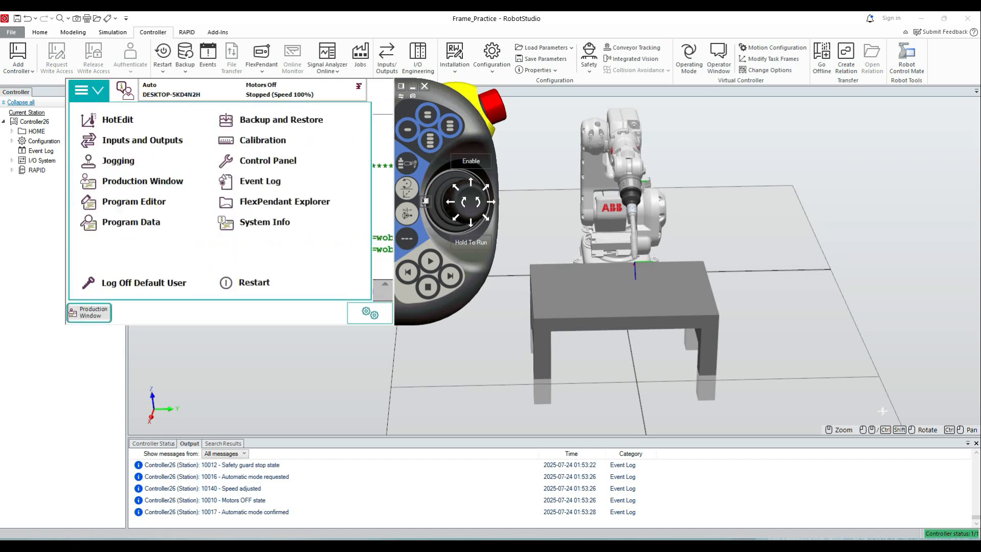
pyautogui.click(134, 201)
pyautogui.click(226, 213)
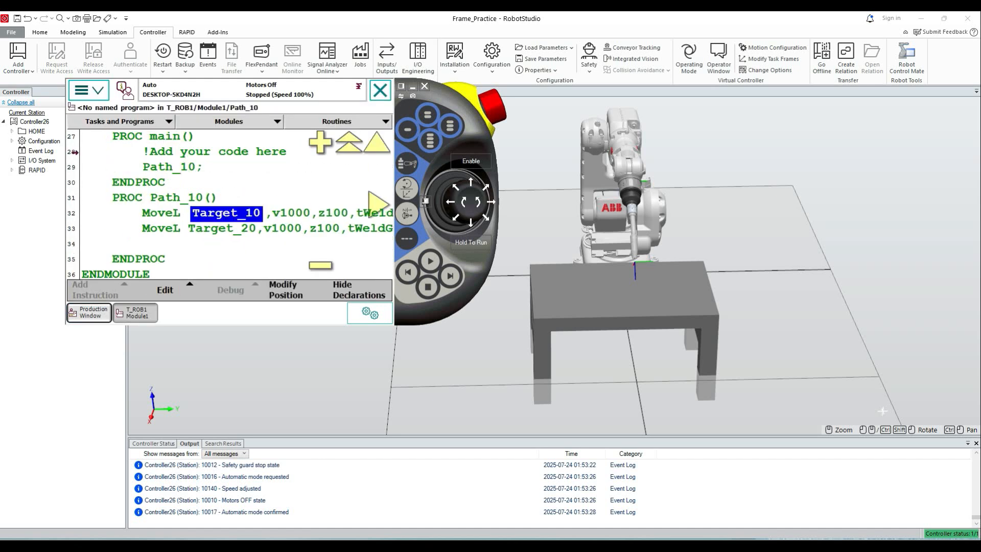
pyautogui.click(165, 290)
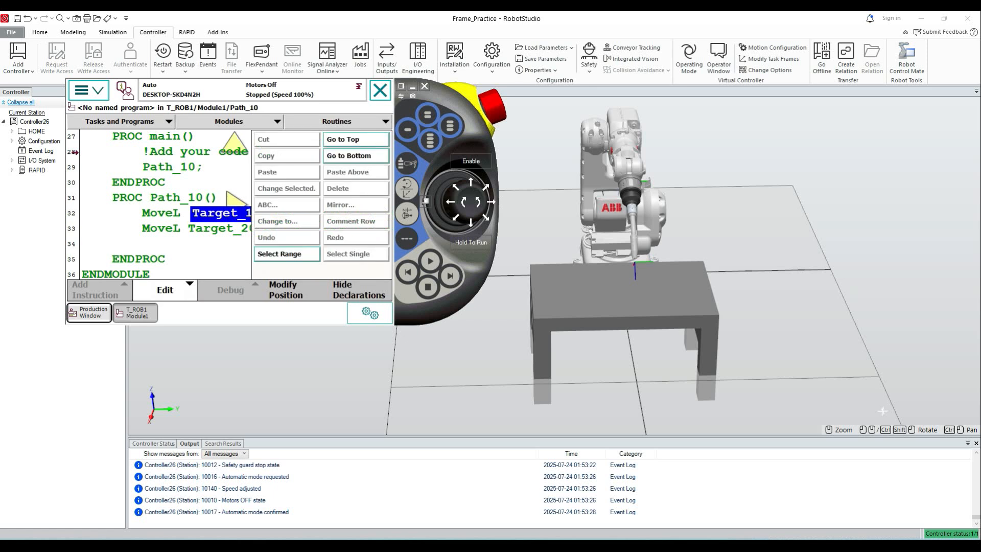
pyautogui.click(165, 290)
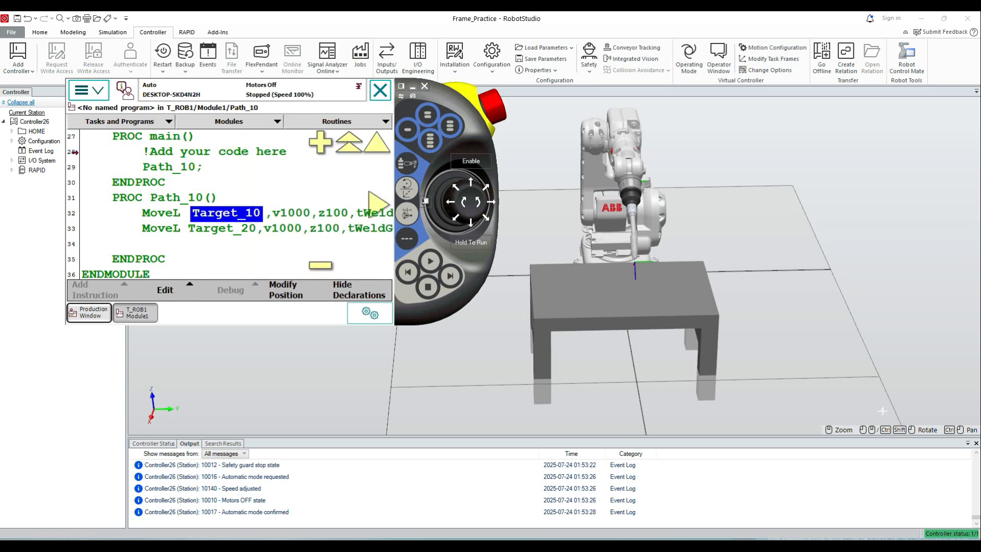
# Switch the controller to manual mode and enable the motors.
pyautogui.click(425, 200)
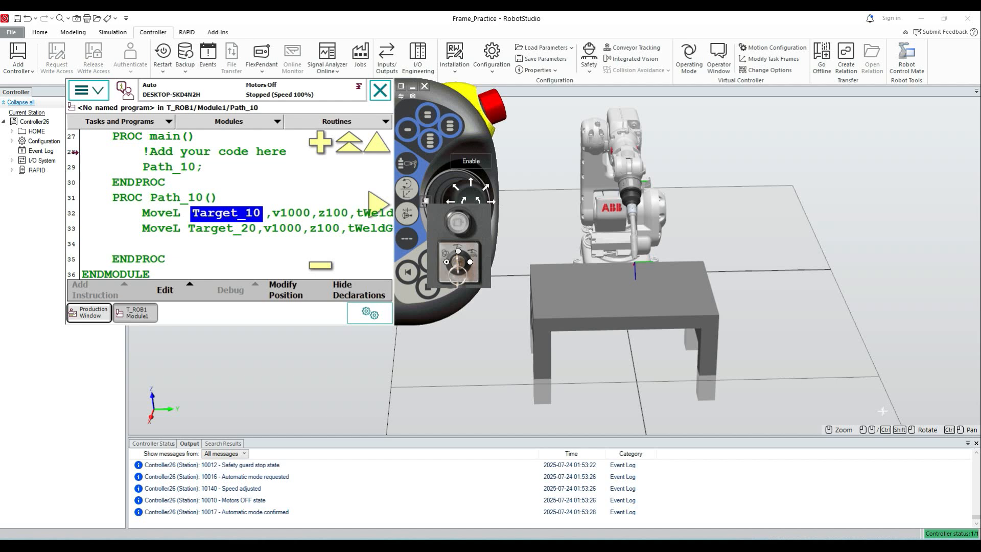
pyautogui.click(458, 251)
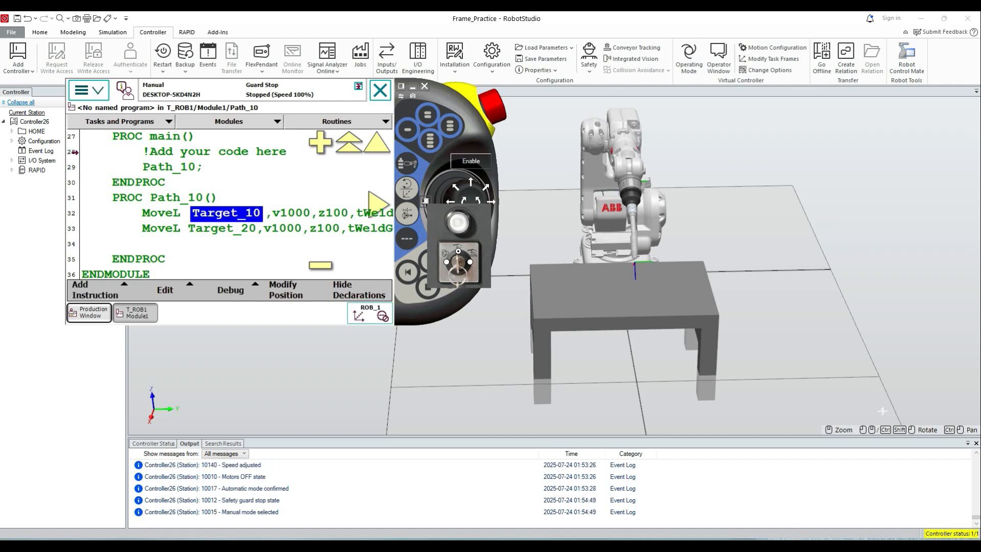
pyautogui.click(471, 161)
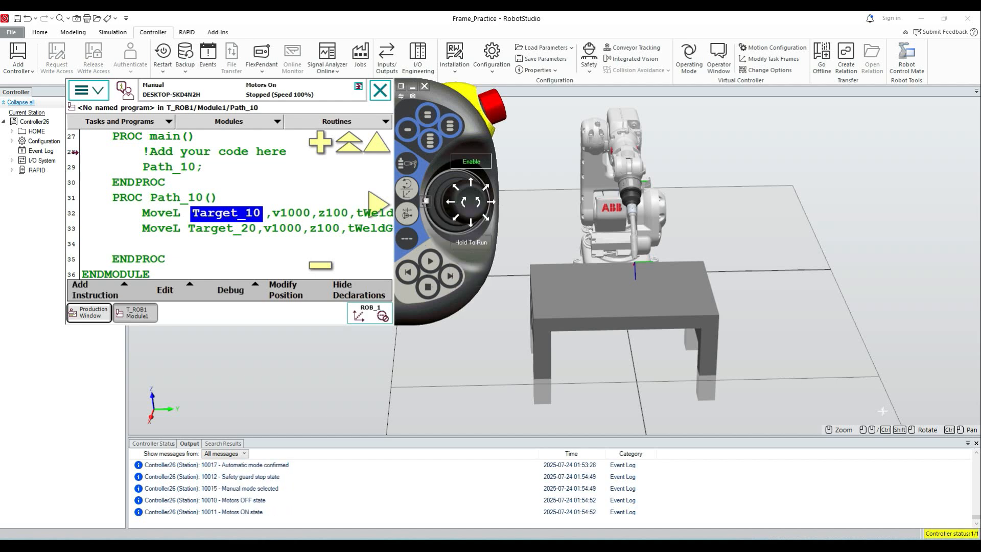
# Delete the two MoveL instructions for Target_10 and Target_20 from the Path_10 routine.
pyautogui.click(161, 213)
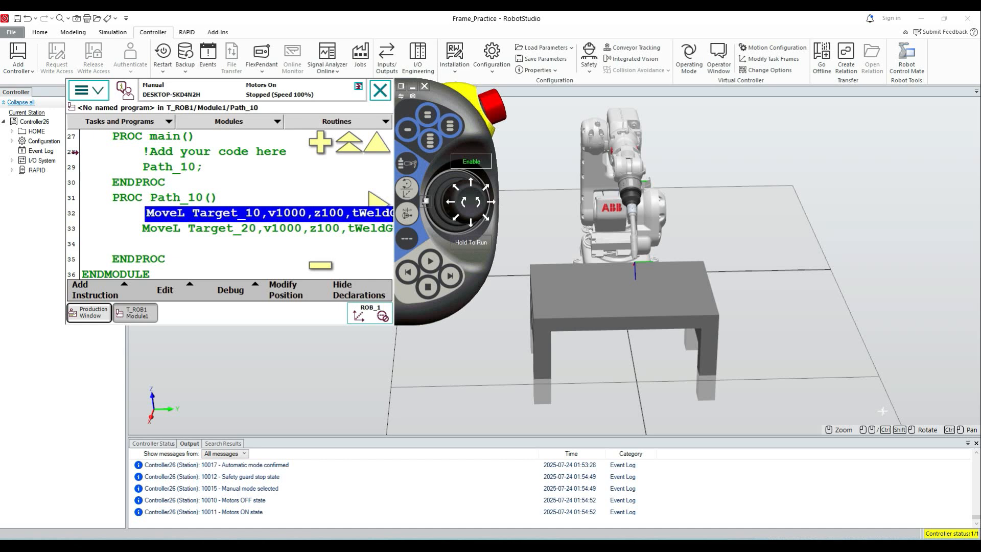
pyautogui.click(165, 290)
pyautogui.click(280, 253)
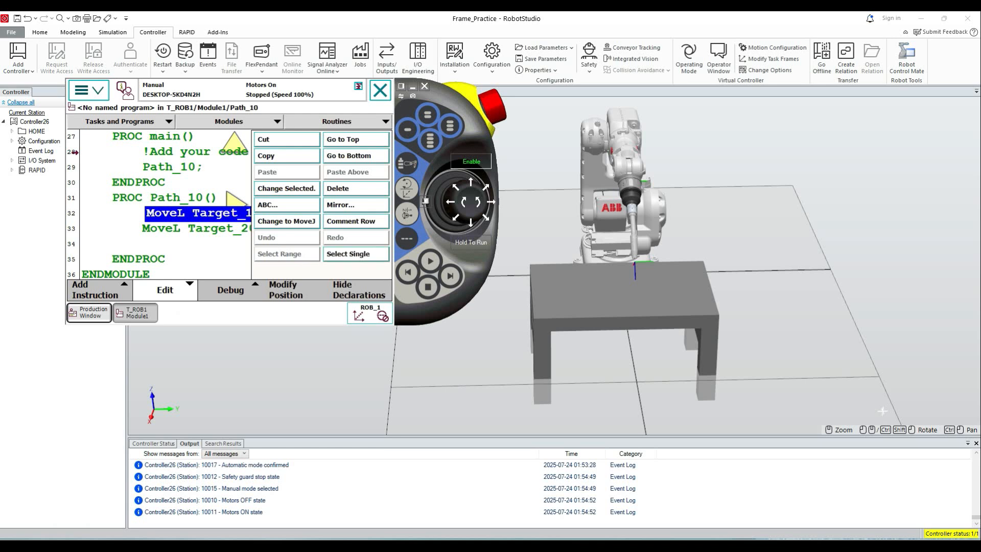
pyautogui.click(194, 228)
pyautogui.click(355, 188)
pyautogui.click(172, 259)
pyautogui.click(173, 261)
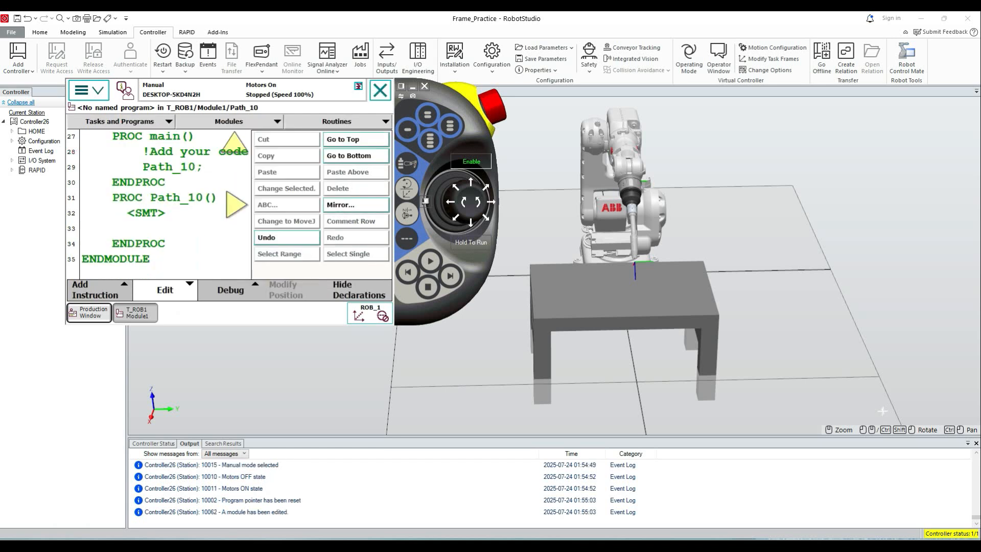
# Delete the Path_10 call from the main procedure.
pyautogui.click(179, 152)
pyautogui.click(176, 168)
pyautogui.click(356, 188)
pyautogui.click(173, 261)
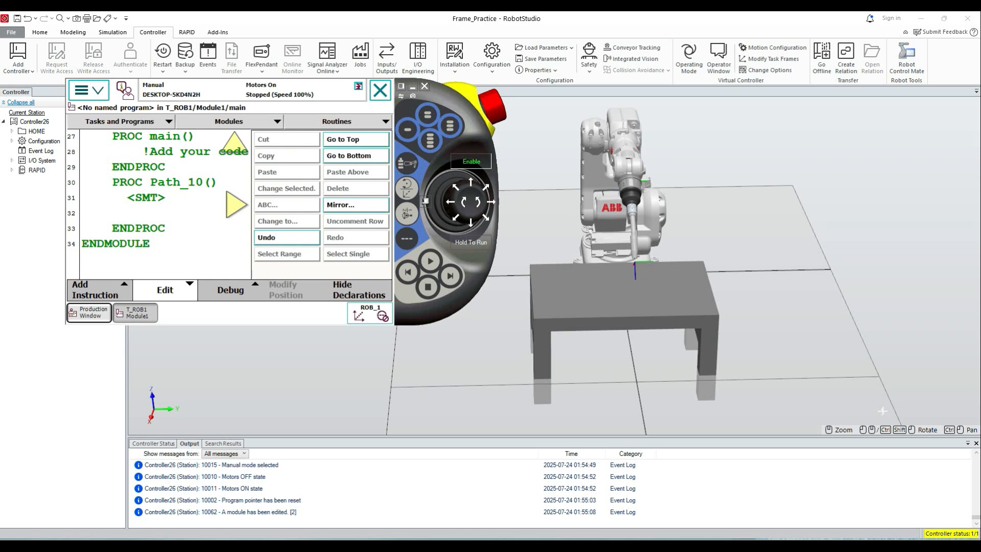
# Delete the Path_10 routine from Module1 and return to the program code.
pyautogui.click(337, 122)
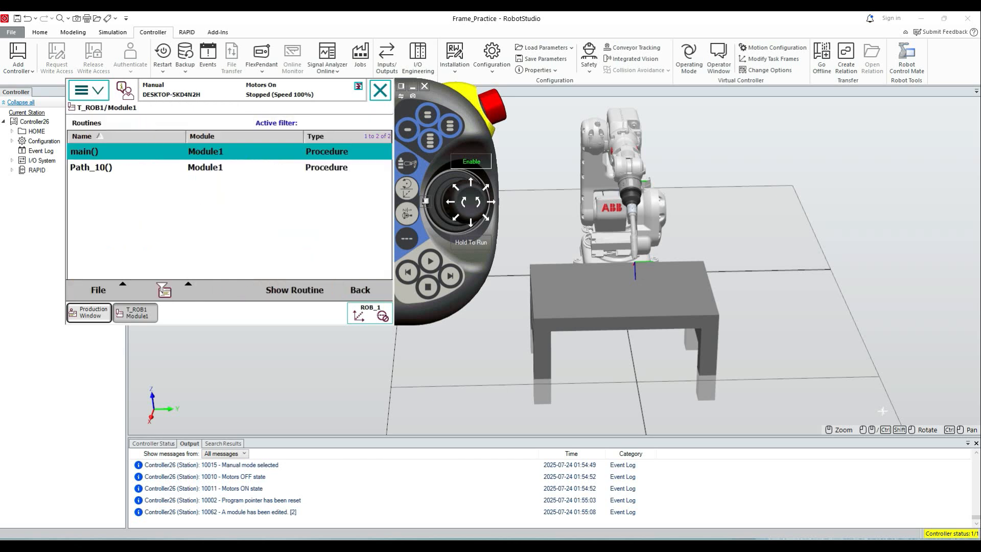
pyautogui.click(205, 168)
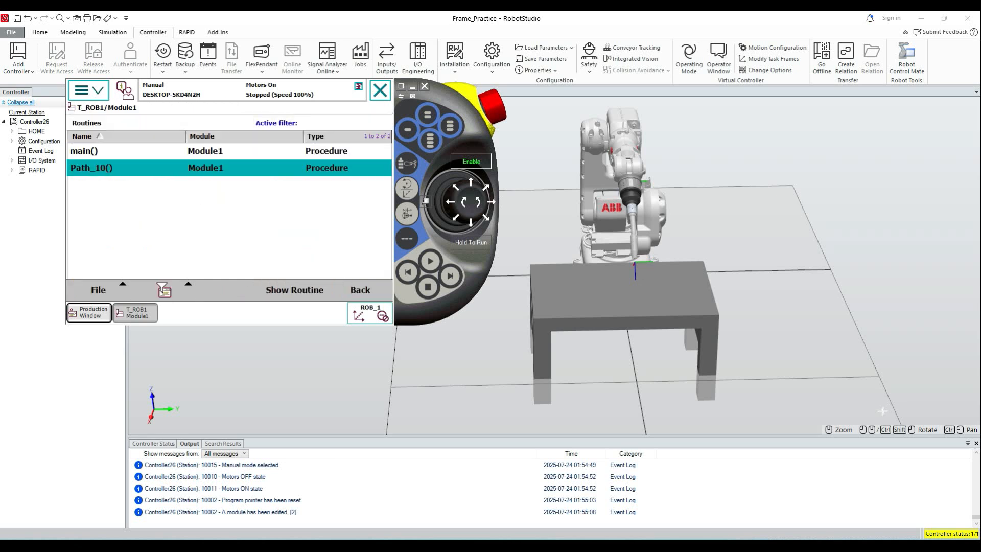
pyautogui.click(163, 291)
pyautogui.click(164, 290)
pyautogui.click(99, 290)
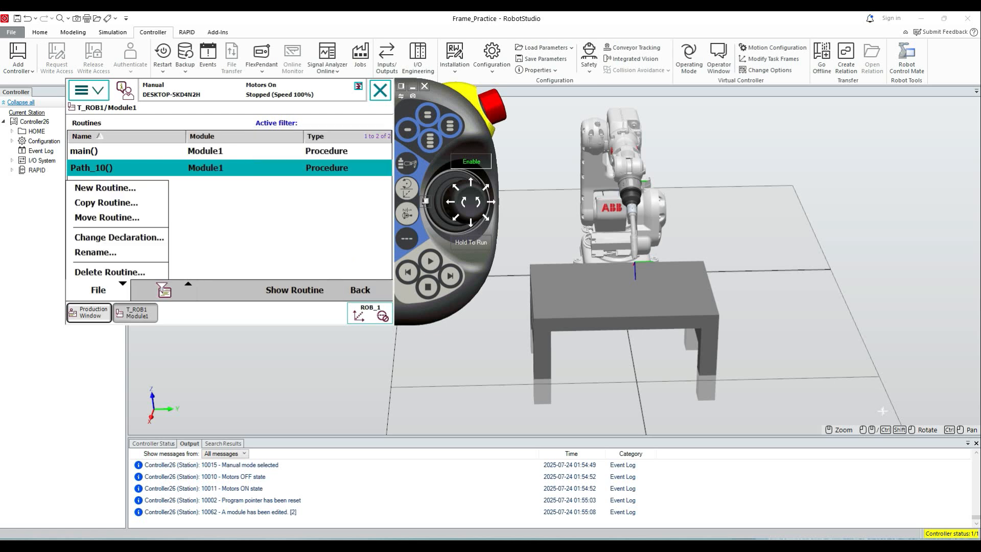
pyautogui.click(110, 272)
pyautogui.click(168, 259)
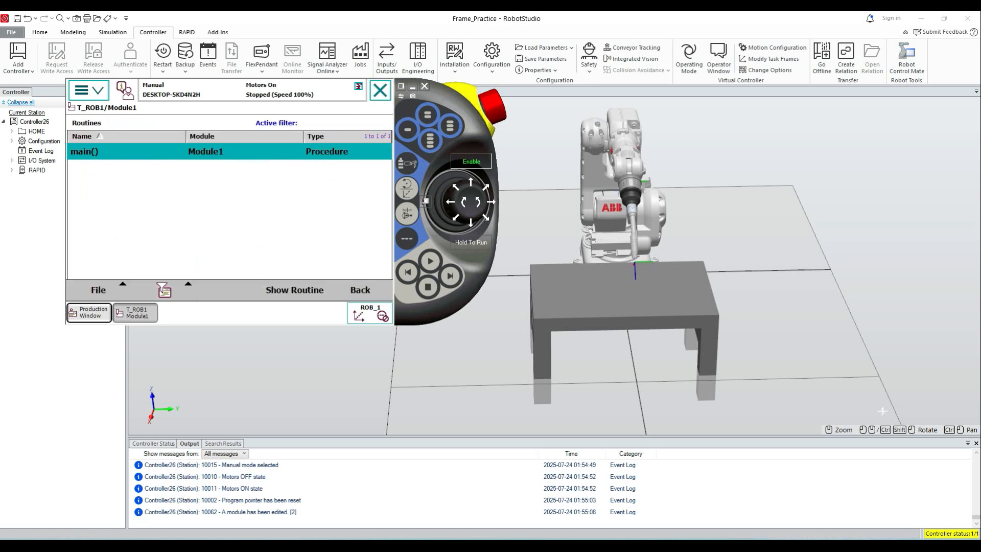
pyautogui.click(360, 290)
# Create a new work object named wobjTable from the jogging settings.
pyautogui.click(89, 91)
pyautogui.click(118, 161)
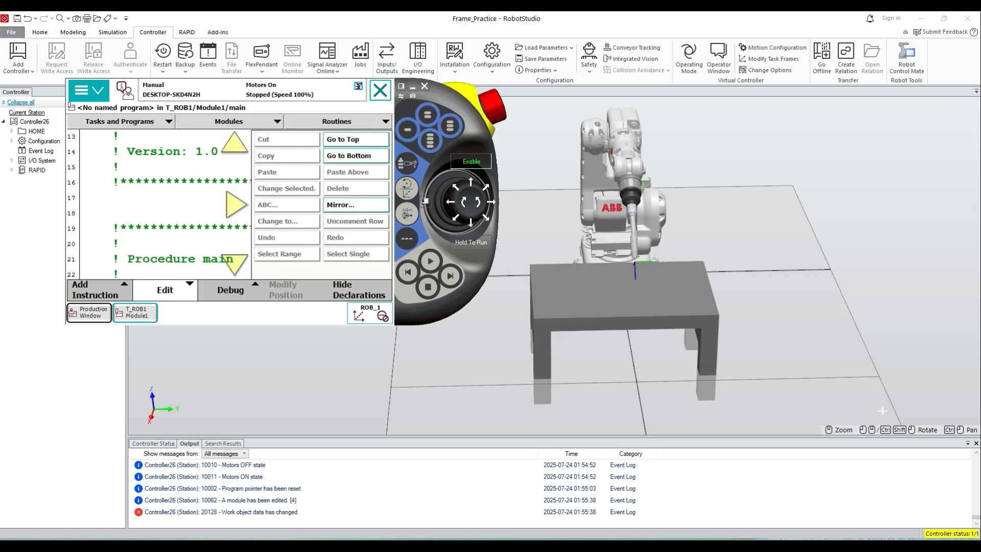
pyautogui.click(194, 213)
pyautogui.click(98, 290)
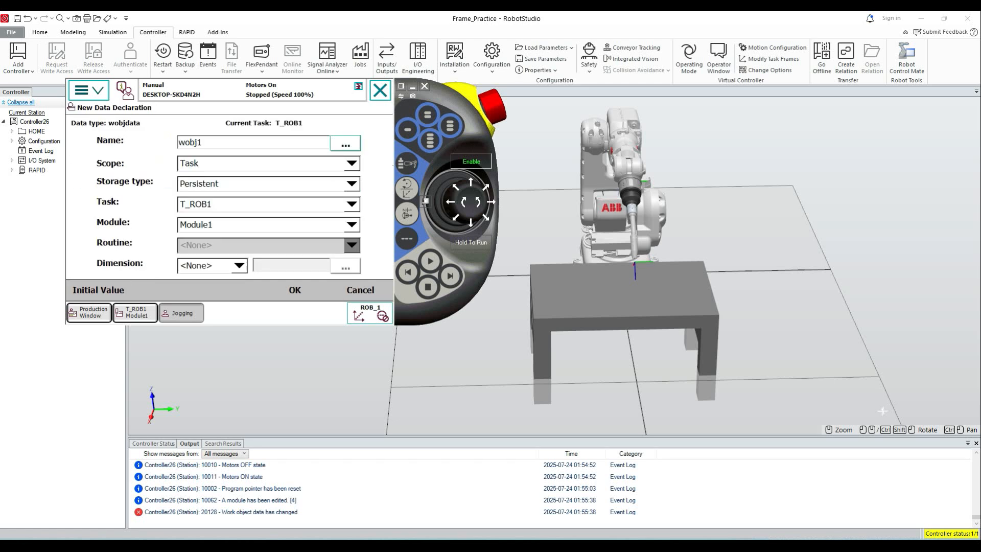
pyautogui.press('BackSpace')
pyautogui.write('Table')
pyautogui.click(295, 289)
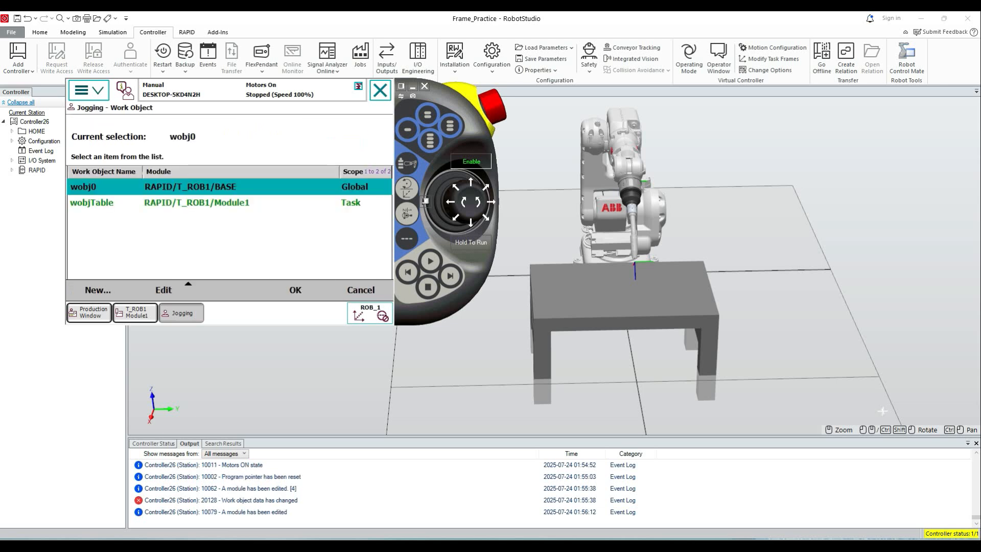
# Select wobjTable as the current work object and open its frame definition.
pyautogui.click(163, 290)
pyautogui.click(97, 202)
pyautogui.click(97, 203)
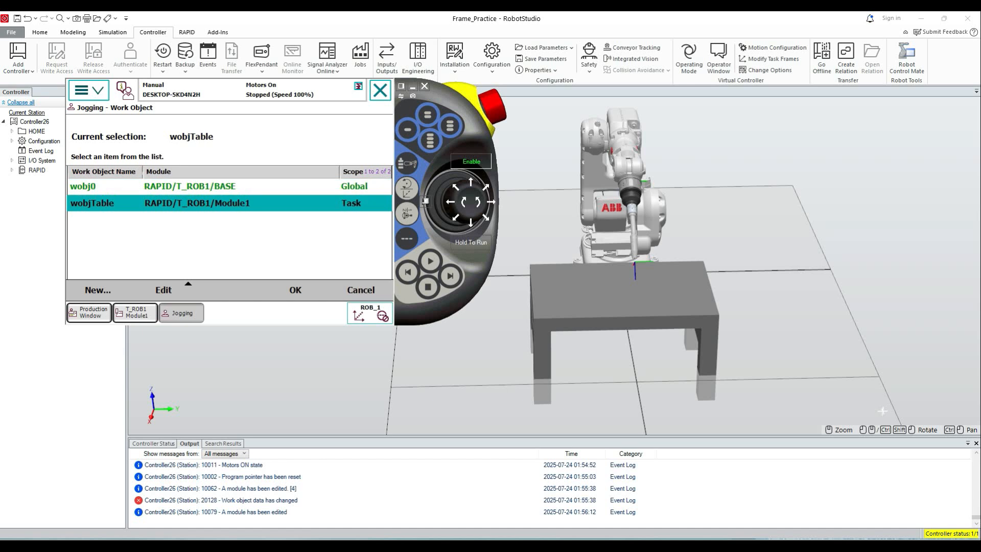
pyautogui.click(163, 289)
pyautogui.click(164, 272)
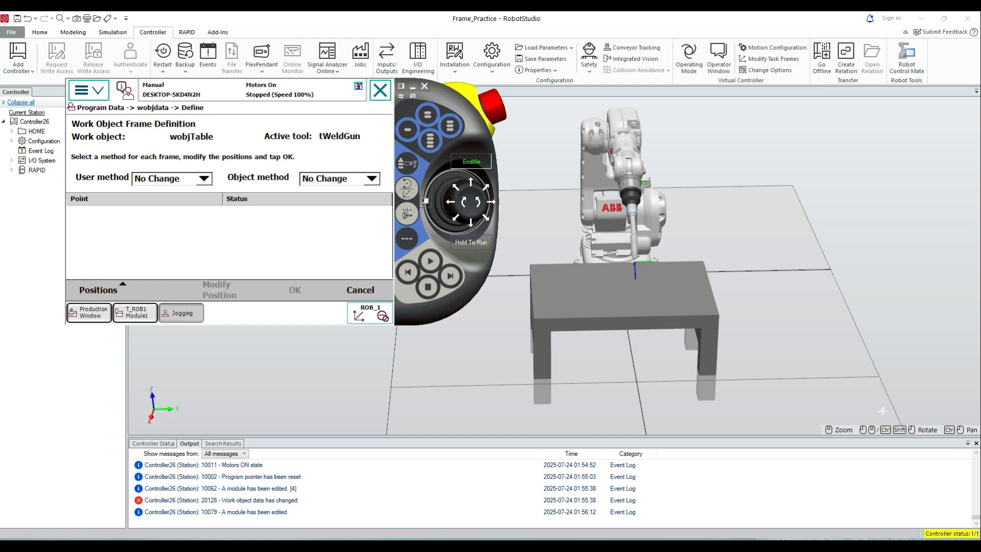
# Set the user method of the wobjTable frame definition to 3 points.
pyautogui.click(371, 178)
pyautogui.click(372, 179)
pyautogui.click(204, 179)
pyautogui.click(152, 208)
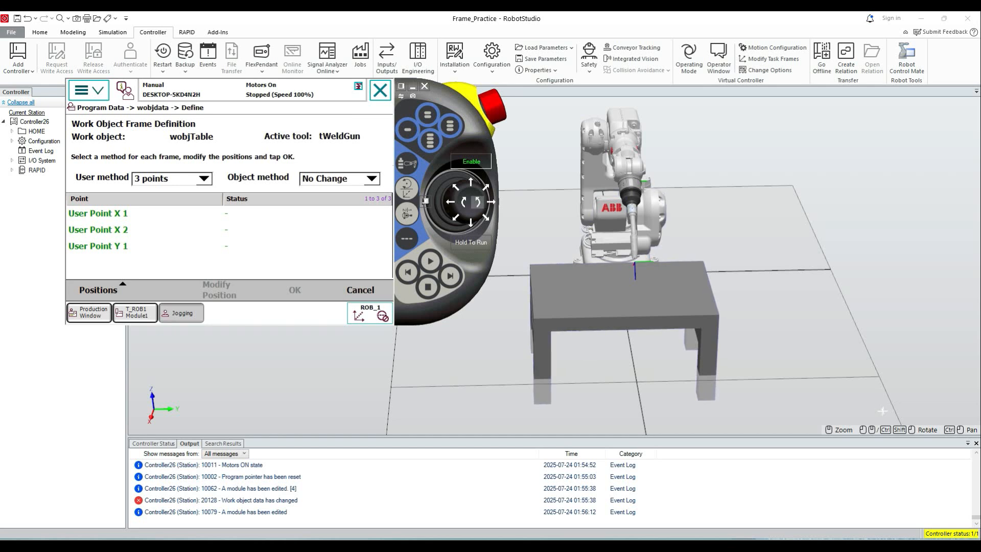
# Jog the robot with the virtual joystick to bring the weld gun tip close to the table's robot-side corner.
pyautogui.click(491, 202)
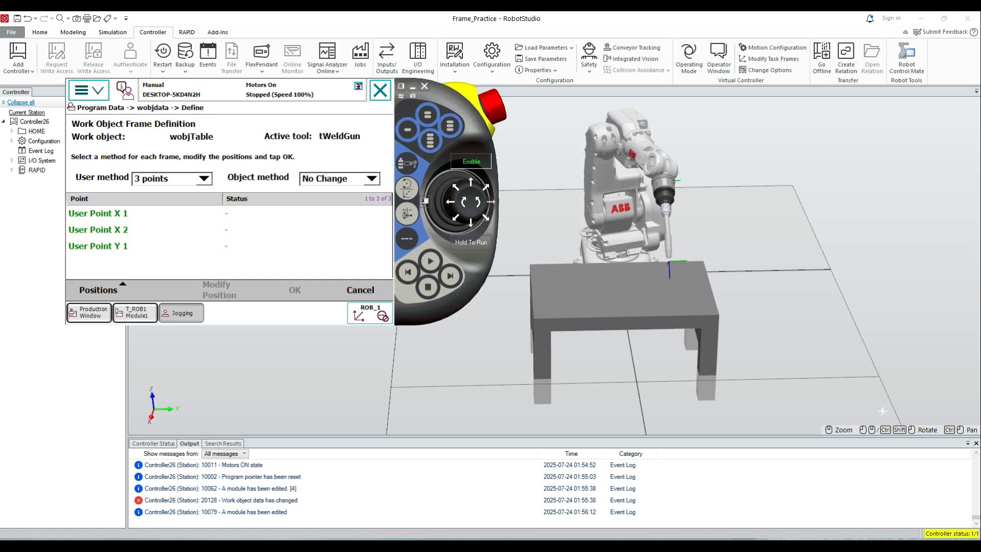
pyautogui.click(491, 202)
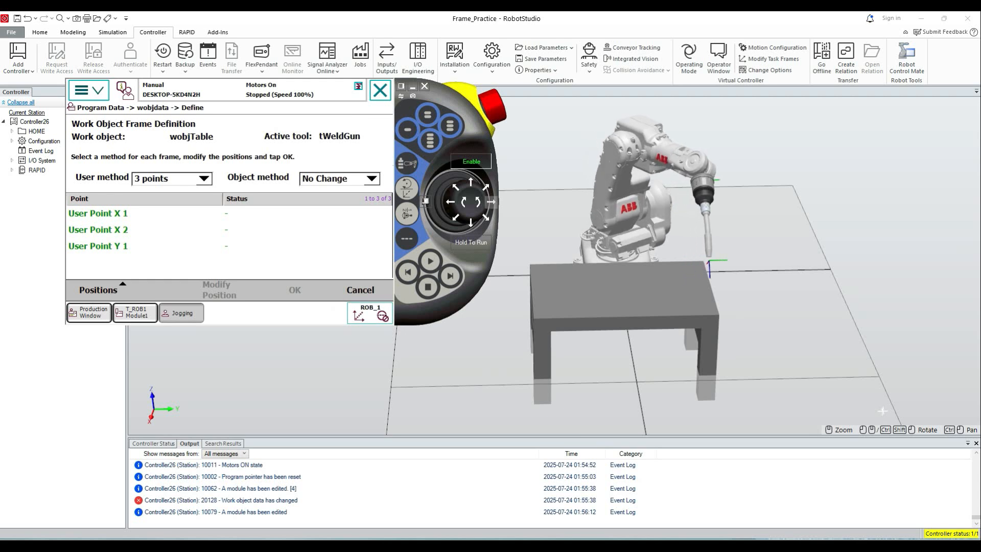
pyautogui.scroll(6, 734, 252)
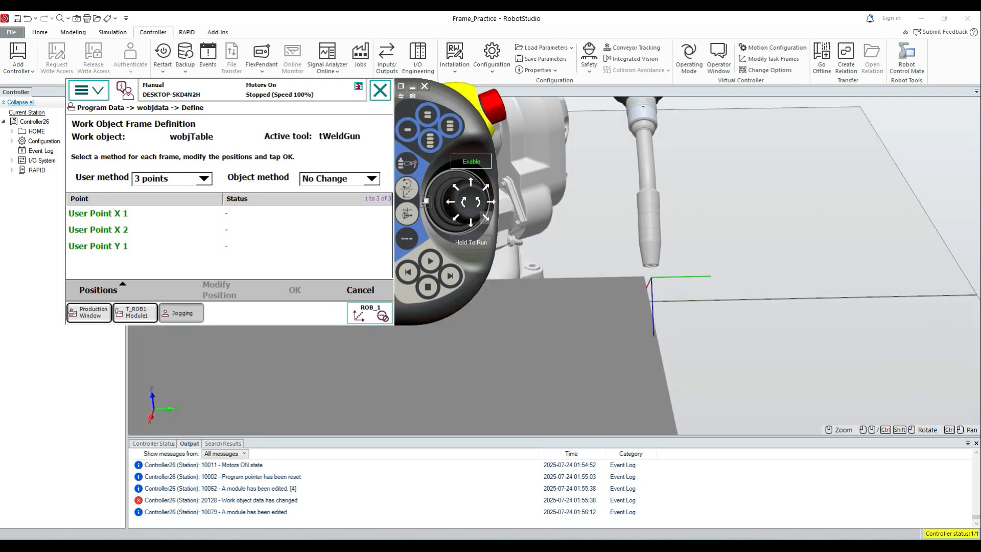
pyautogui.click(470, 222)
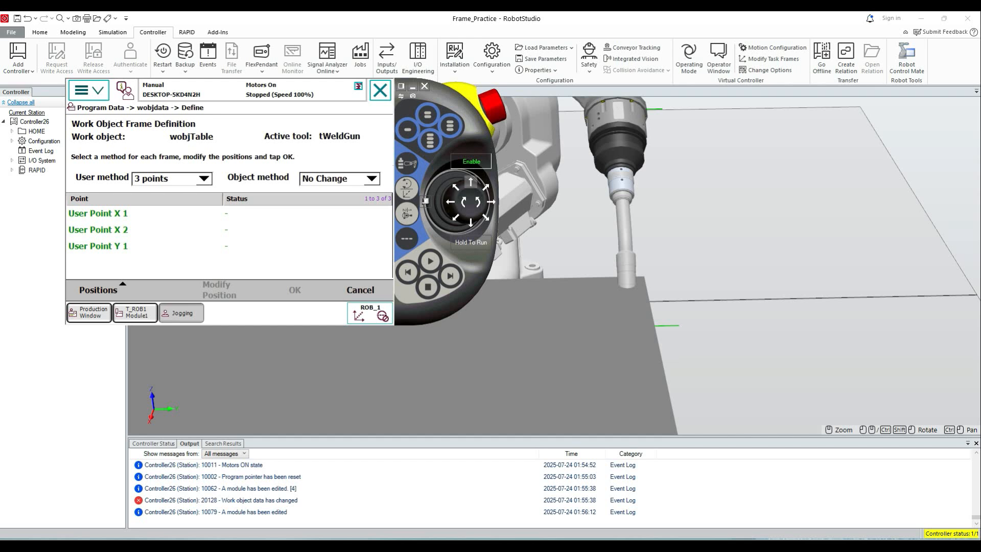
pyautogui.click(471, 182)
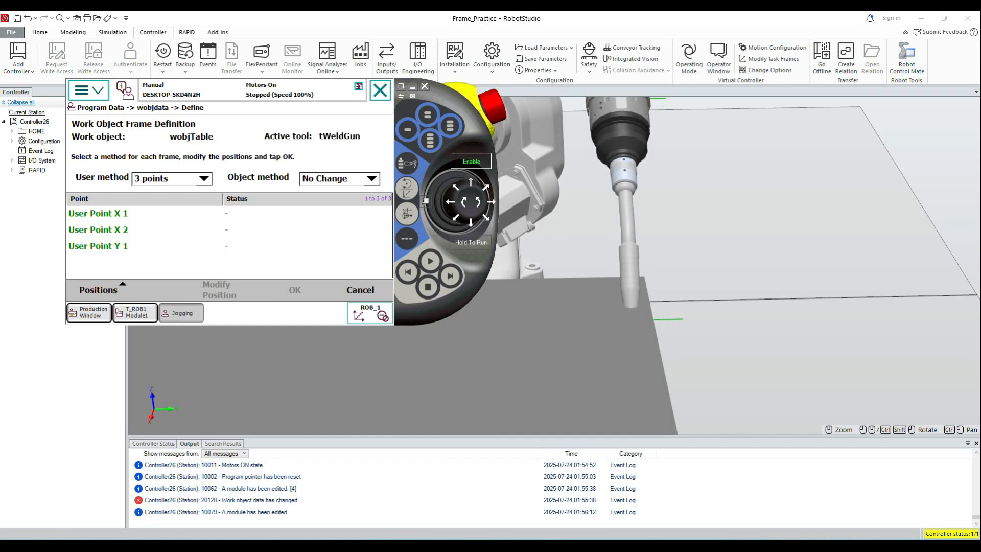
pyautogui.click(470, 182)
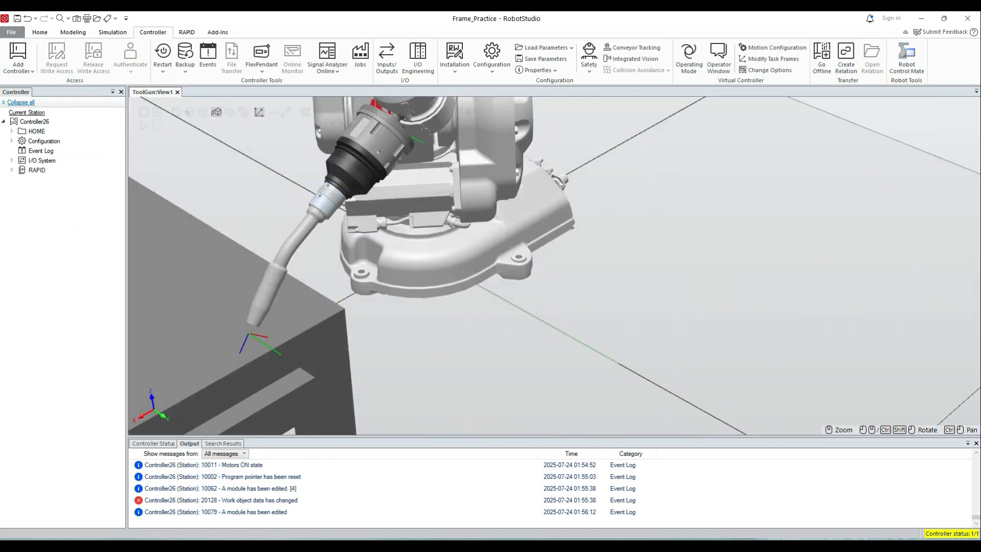
# Use Move and Rotate to shift the weld gun about -182 mm in X and turn it about 38° around Y.
pyautogui.keyDown('ctrl'); pyautogui.moveTo(265, 307); pyautogui.dragTo(511, 256); pyautogui.keyUp('ctrl')
pyautogui.keyDown('ctrl'); pyautogui.moveTo(689, 245); pyautogui.dragTo(904, 269); pyautogui.keyUp('ctrl')
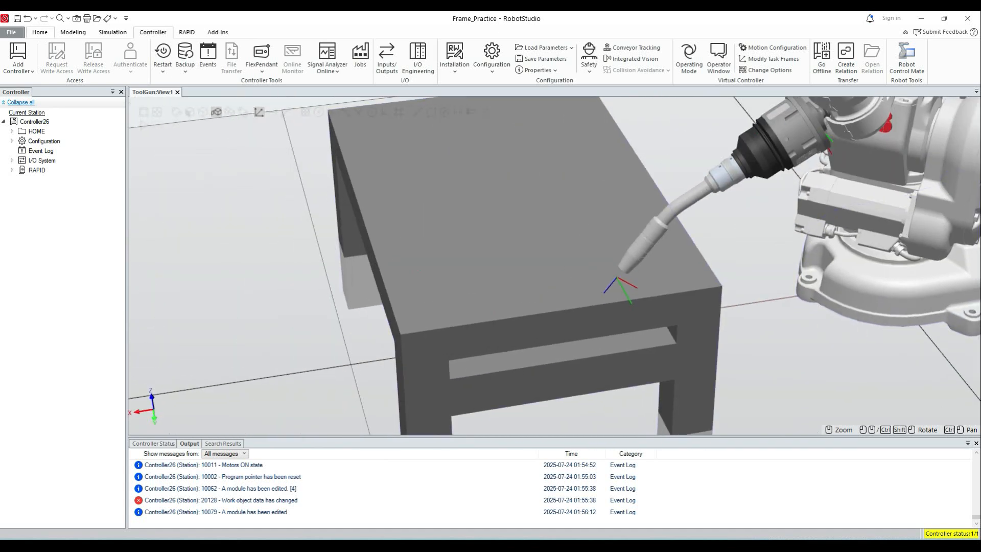
pyautogui.click(40, 32)
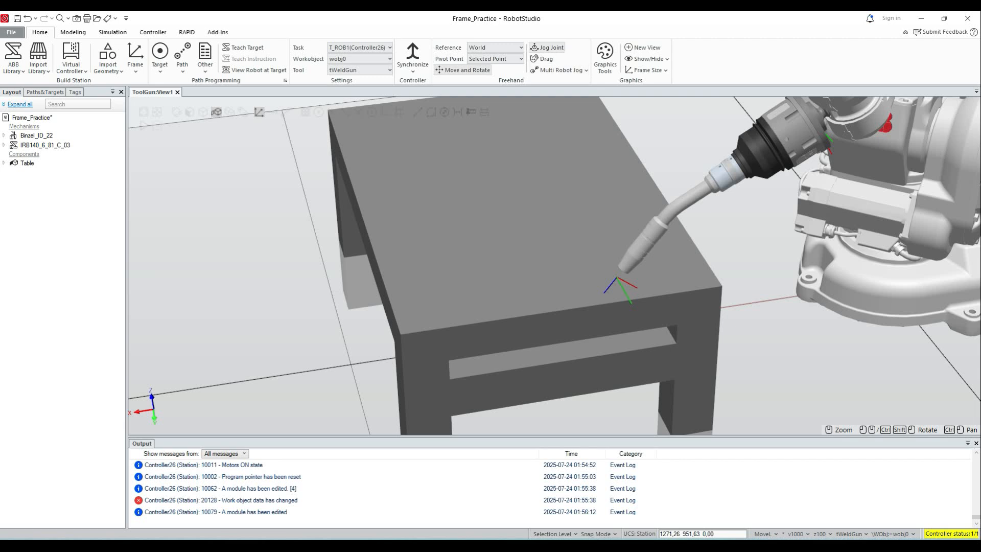
pyautogui.click(548, 47)
pyautogui.click(462, 70)
pyautogui.click(652, 239)
pyautogui.moveTo(555, 286); pyautogui.dragTo(653, 272)
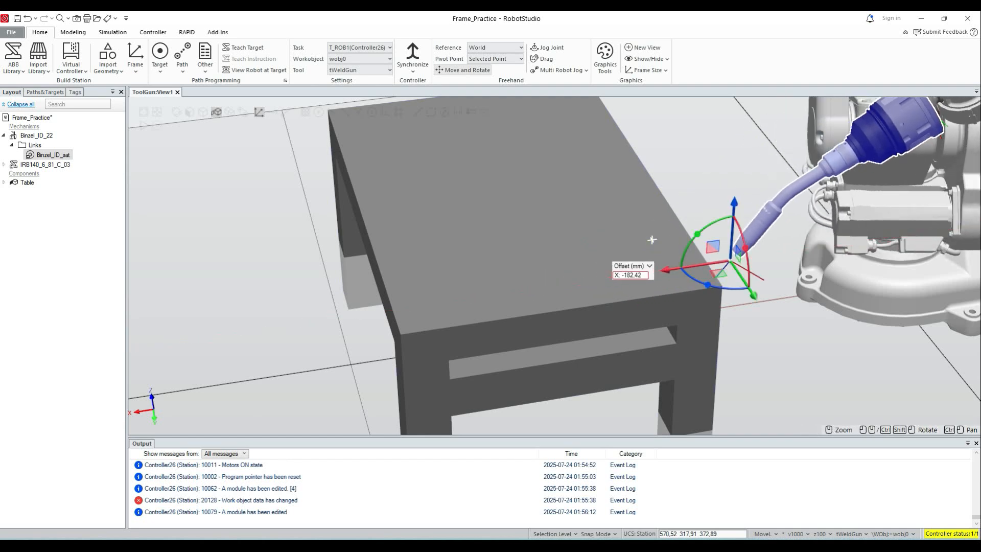
pyautogui.moveTo(697, 234); pyautogui.dragTo(681, 263)
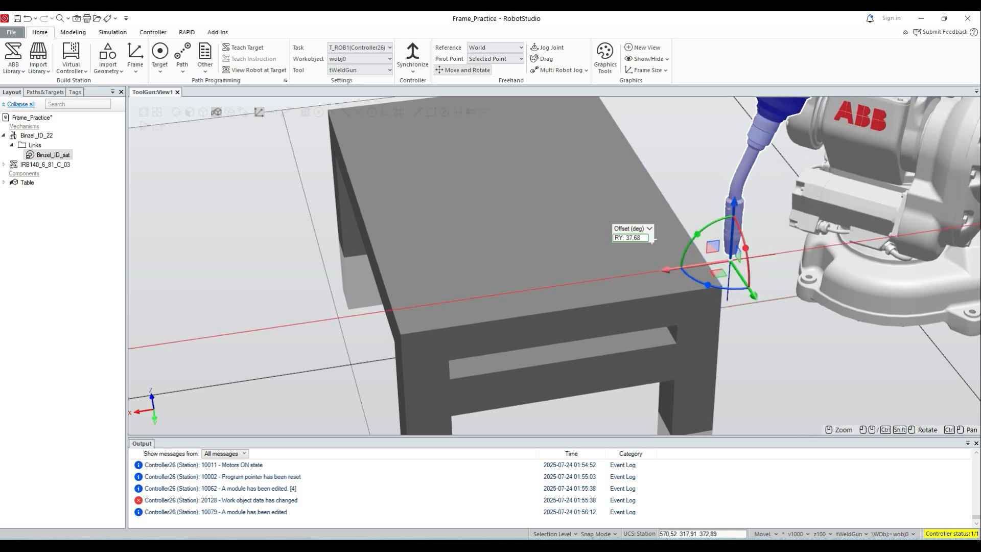
# Lower the weld gun and fine-adjust its X, Y and Z position until the tip sits at the table's robot-side corner.
pyautogui.moveTo(734, 205); pyautogui.dragTo(731, 237)
pyautogui.moveTo(663, 302); pyautogui.dragTo(656, 303)
pyautogui.scroll(5, 651, 239)
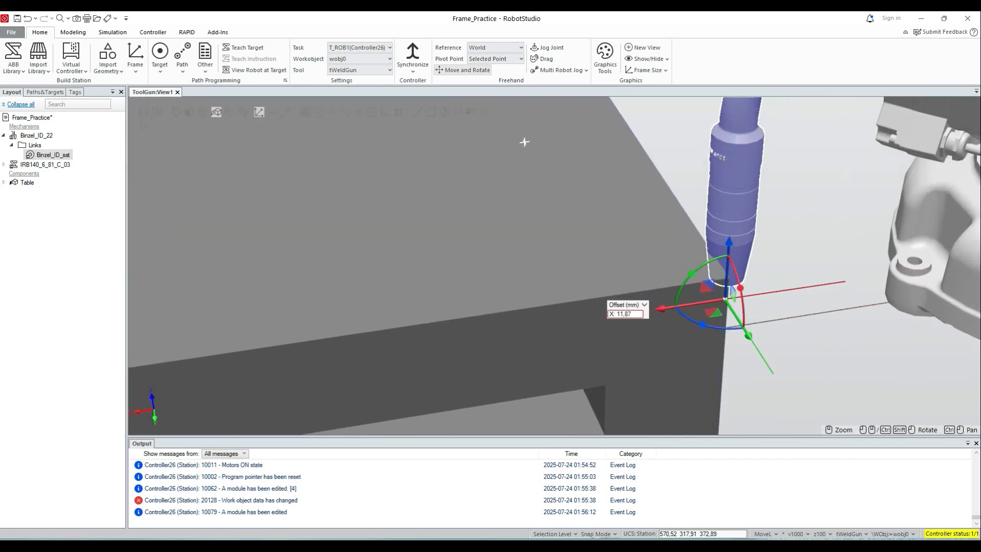
pyautogui.moveTo(731, 244)
pyautogui.mouseDown()
pyautogui.moveTo(731, 230)
pyautogui.moveTo(731, 239)
pyautogui.mouseUp()
pyautogui.click(738, 318)
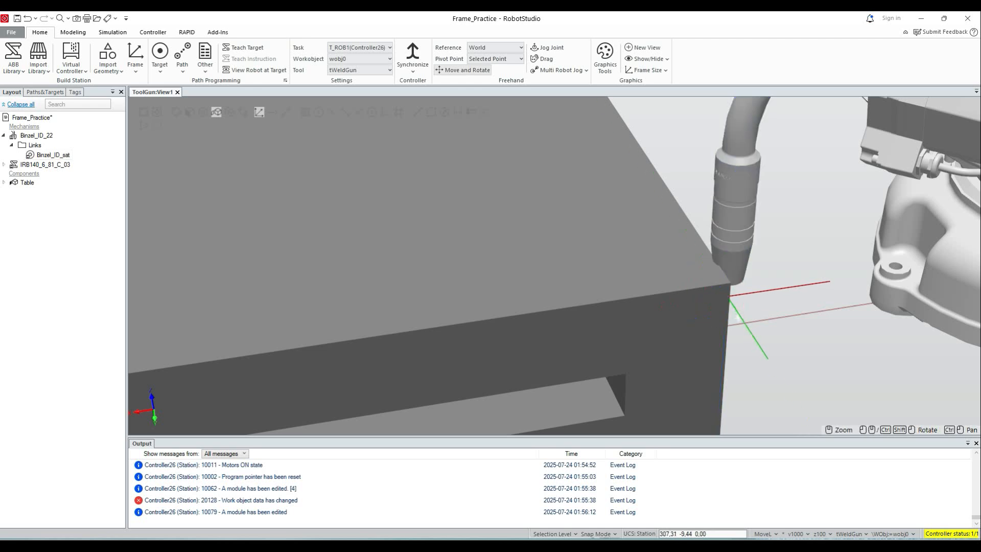
pyautogui.click(735, 279)
pyautogui.moveTo(735, 322)
pyautogui.mouseDown()
pyautogui.moveTo(729, 296)
pyautogui.moveTo(750, 330)
pyautogui.mouseUp()
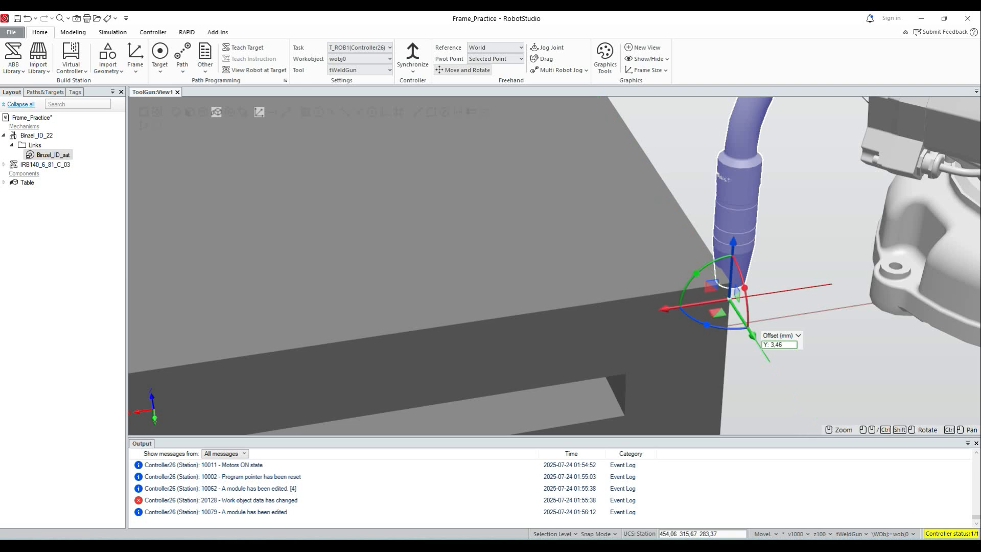
pyautogui.moveTo(667, 307); pyautogui.dragTo(662, 308)
pyautogui.scroll(-1, 725, 289)
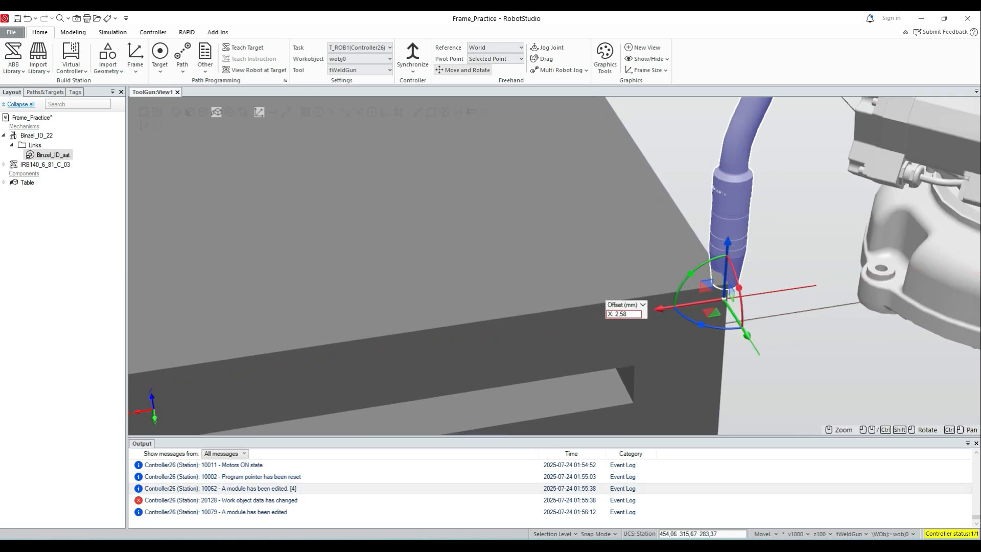
# Record the weld gun's corner position as User Point X 1 in the wobjTable frame definition.
pyautogui.hotkey('alt', 'Tab')
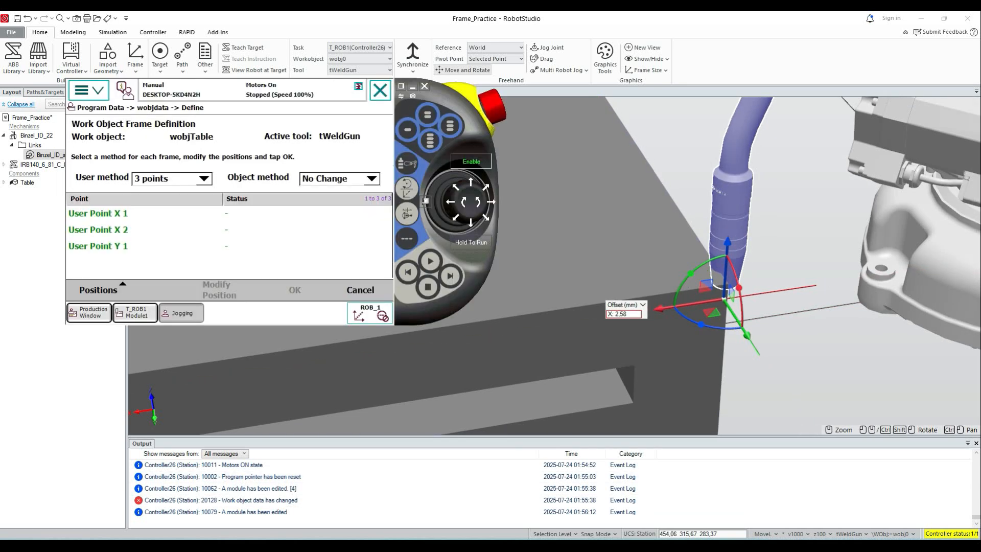
pyautogui.click(114, 214)
pyautogui.click(219, 290)
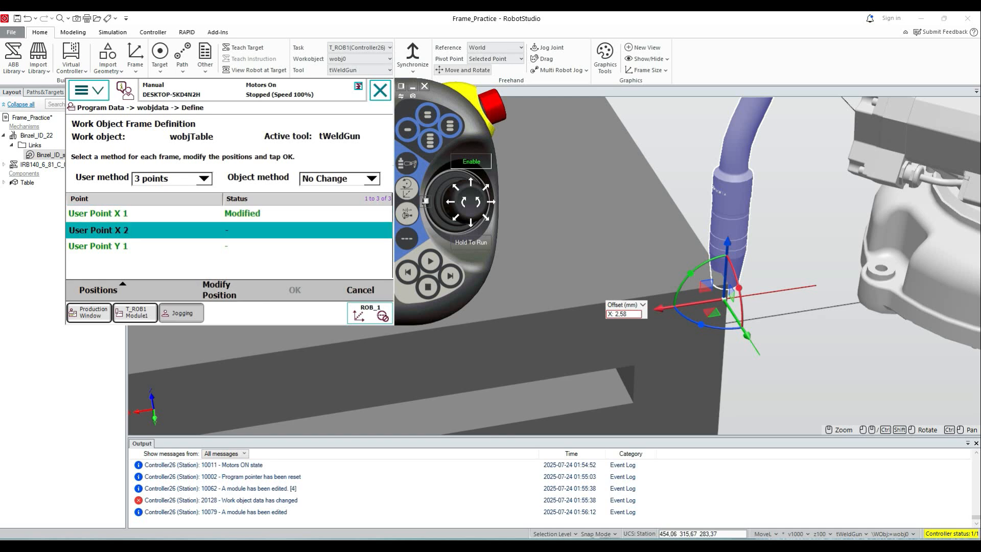
# Move the weld gun about 119 mm in X along the table edge and record the position as User Point X 2.
pyautogui.moveTo(657, 307); pyautogui.dragTo(504, 331)
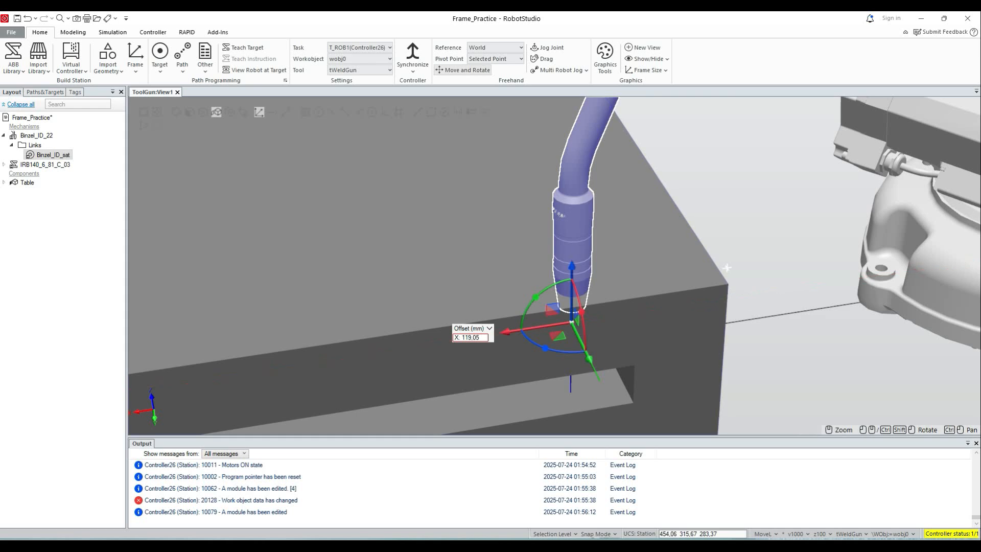
pyautogui.hotkey('alt', 'Tab')
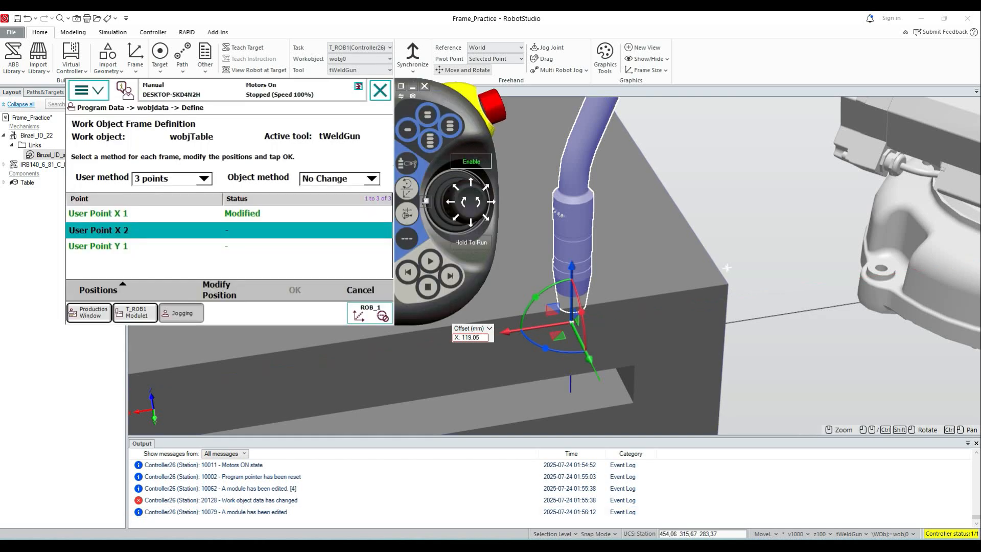
pyautogui.click(219, 289)
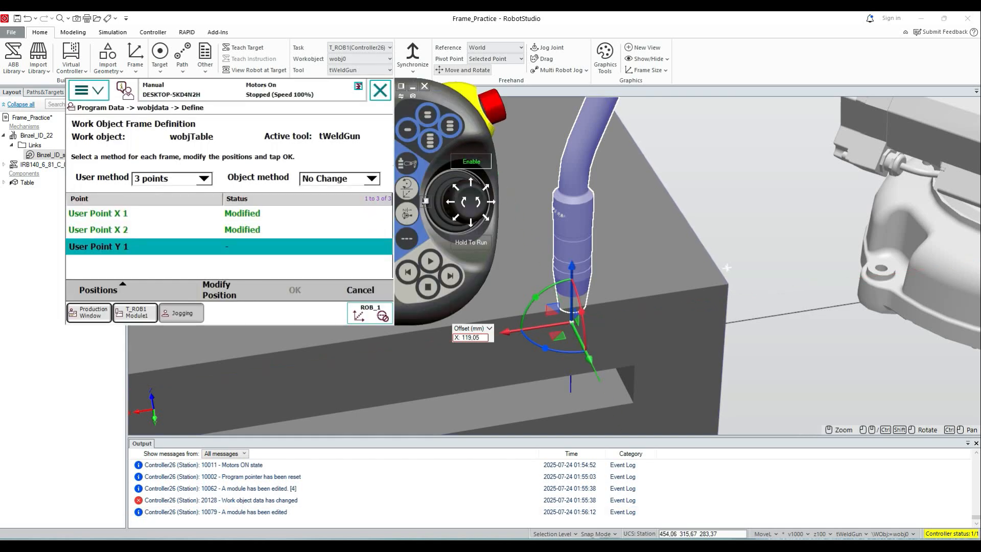
# Return the gun to the corner, move it about -165 mm in Y, record User Point Y 1 and calculate the frame.
pyautogui.moveTo(506, 332); pyautogui.dragTo(659, 308)
pyautogui.moveTo(748, 334); pyautogui.dragTo(678, 226)
pyautogui.hotkey('alt', 'Tab')
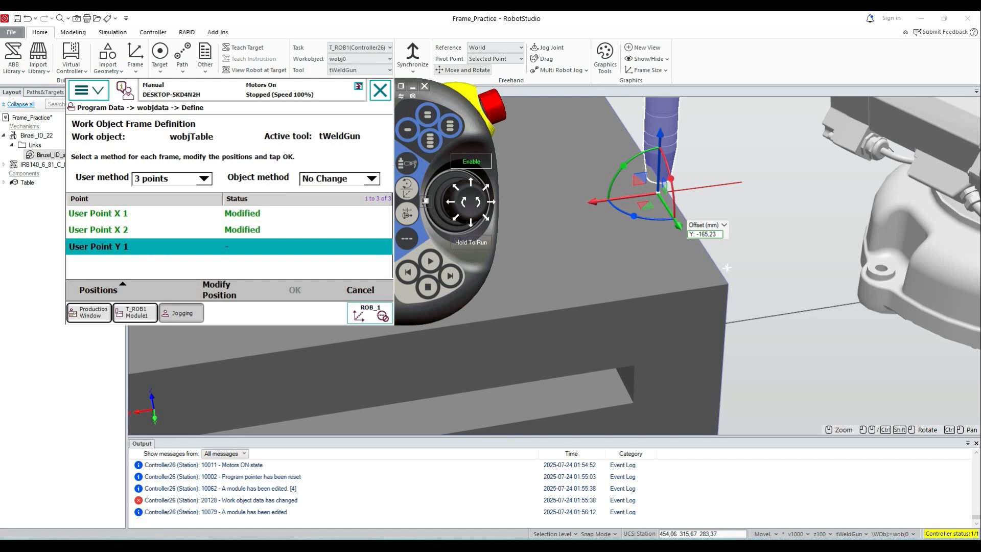
pyautogui.keyDown('ctrl'); pyautogui.moveTo(727, 267); pyautogui.dragTo(690, 274); pyautogui.keyUp('ctrl')
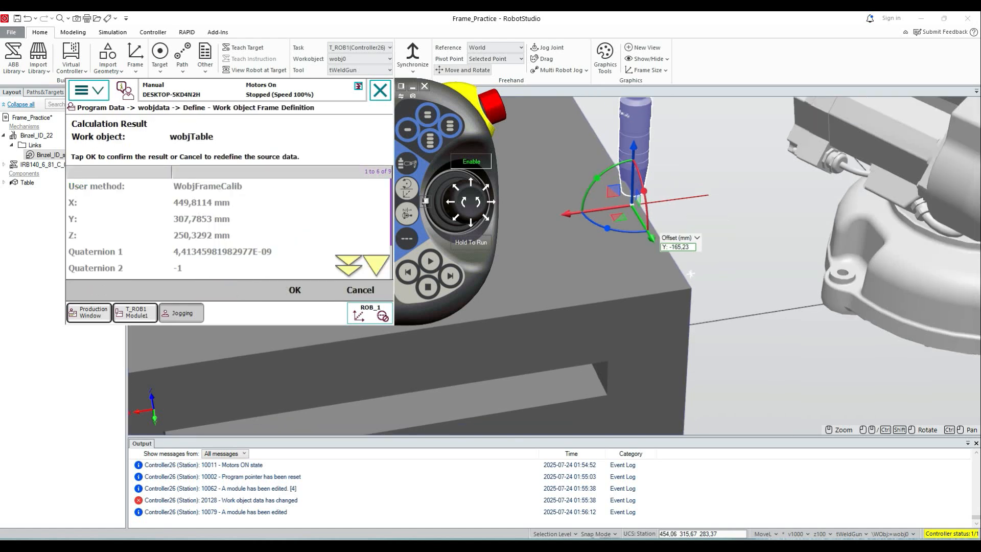
# Accept the calculated wobjTable frame, confirm wobjTable as the jogging work object and reopen the work object selection.
pyautogui.click(294, 290)
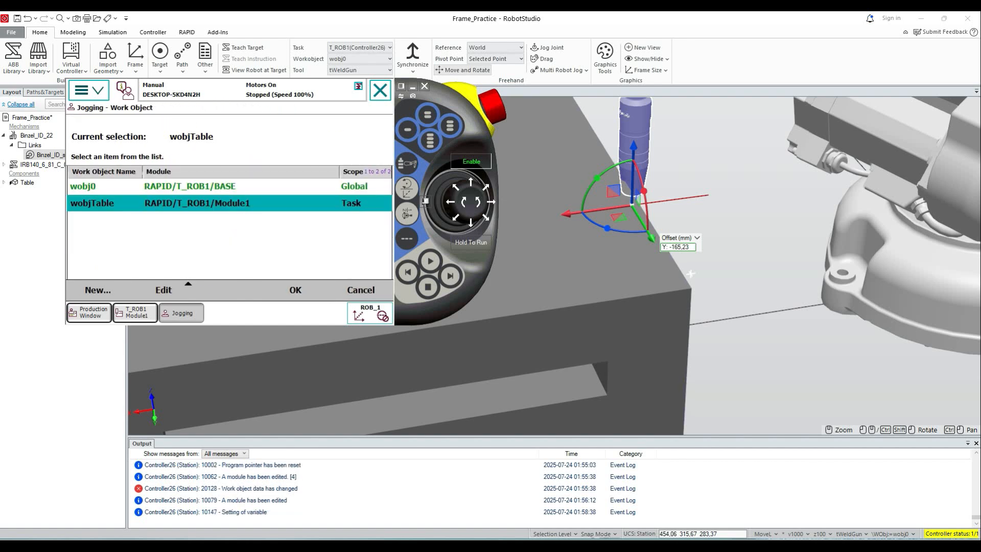
pyautogui.click(295, 291)
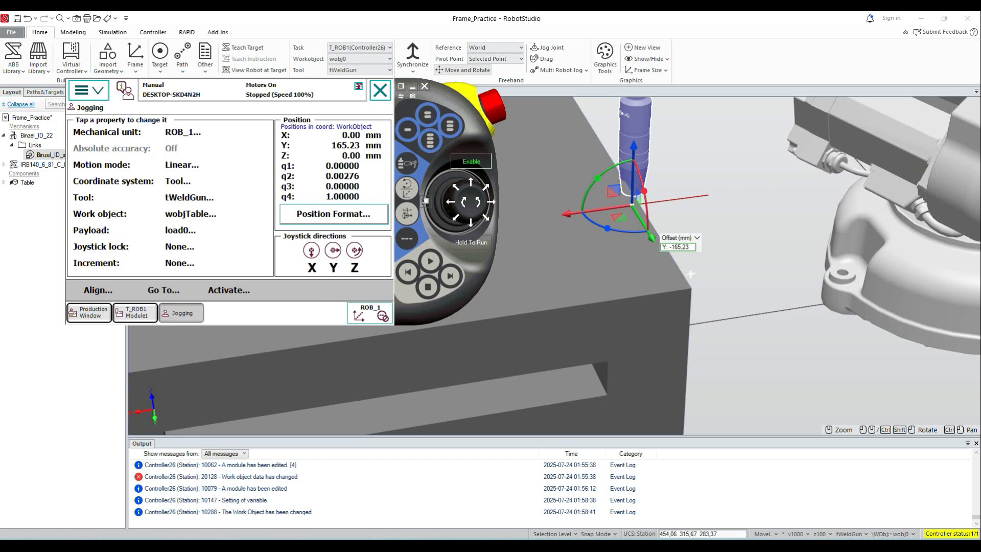
pyautogui.click(190, 214)
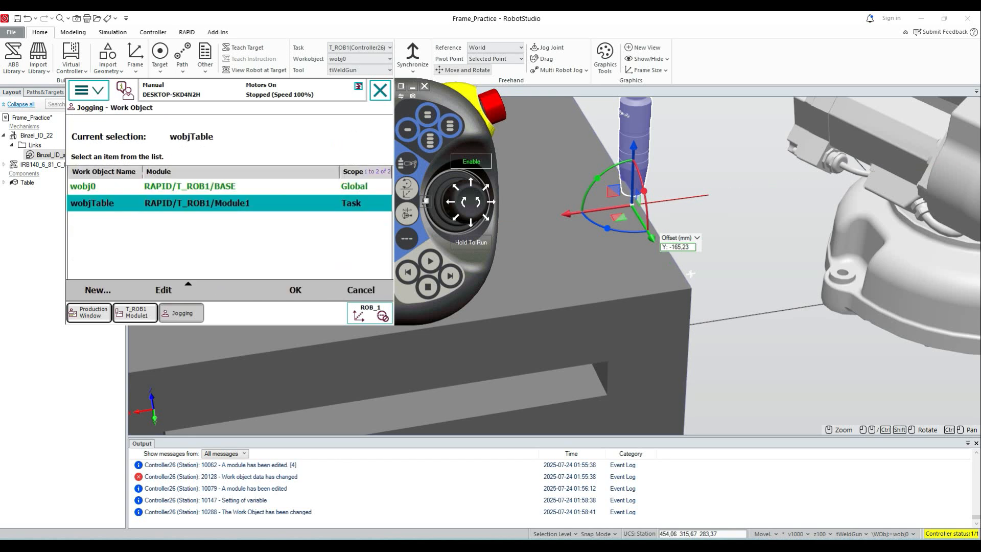
# Examine the frame axes at the gun tip beside the table and the work objects defined under T_ROB1.
pyautogui.moveTo(586, 210); pyautogui.dragTo(587, 211)
pyautogui.click(820, 260)
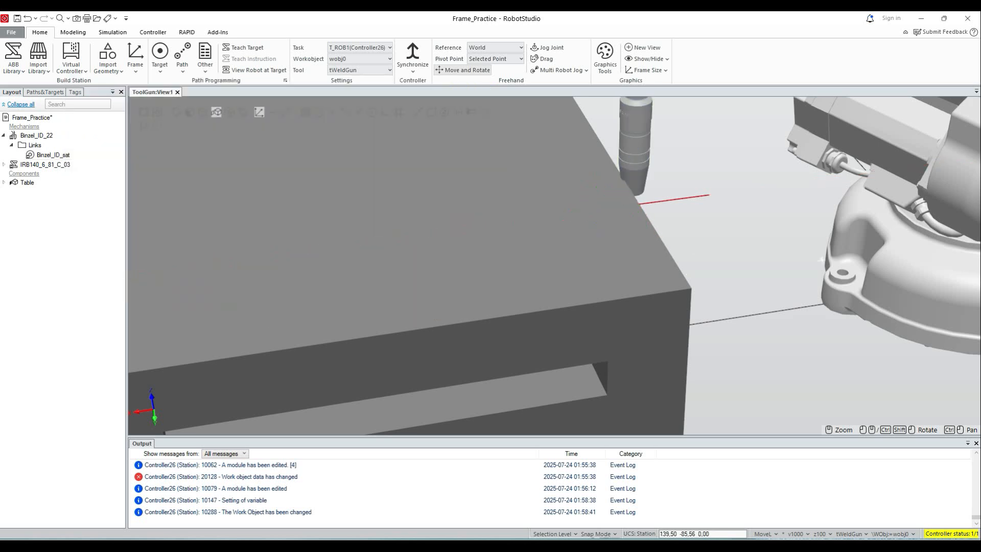
pyautogui.scroll(-3, 729, 249)
pyautogui.scroll(5, 728, 249)
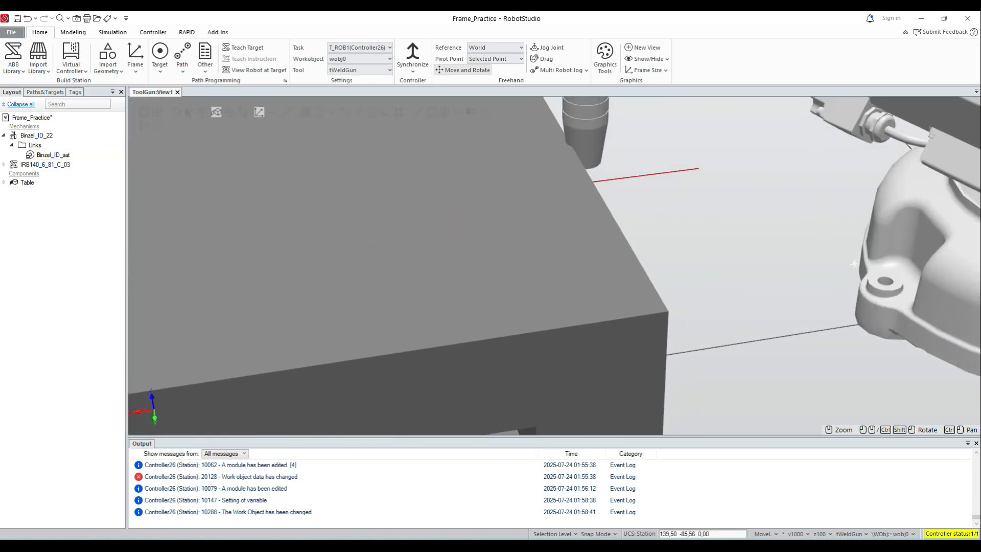
pyautogui.keyDown('ctrl'); pyautogui.keyDown('shift'); pyautogui.moveTo(854, 263); pyautogui.dragTo(633, 305); pyautogui.keyUp('shift'); pyautogui.keyUp('ctrl')
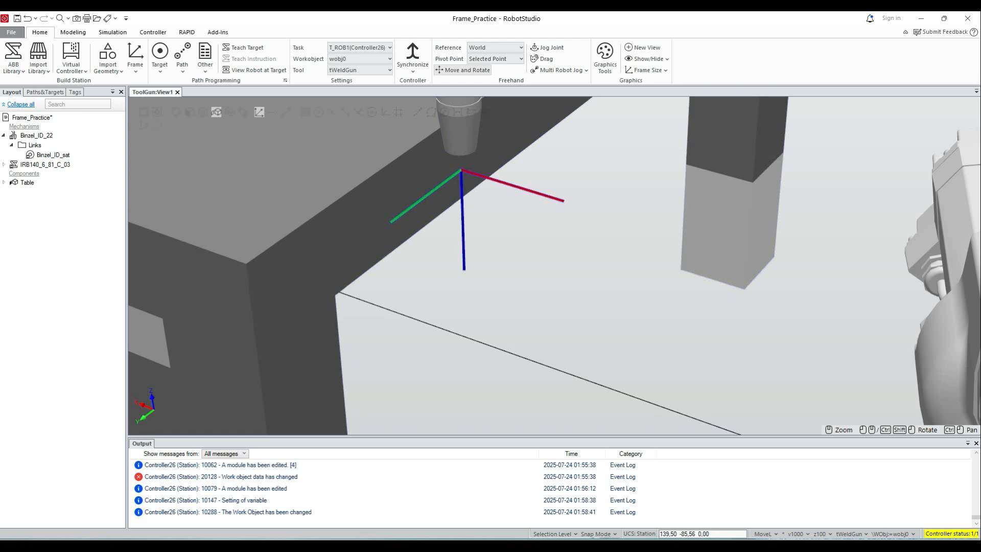
pyautogui.click(460, 170)
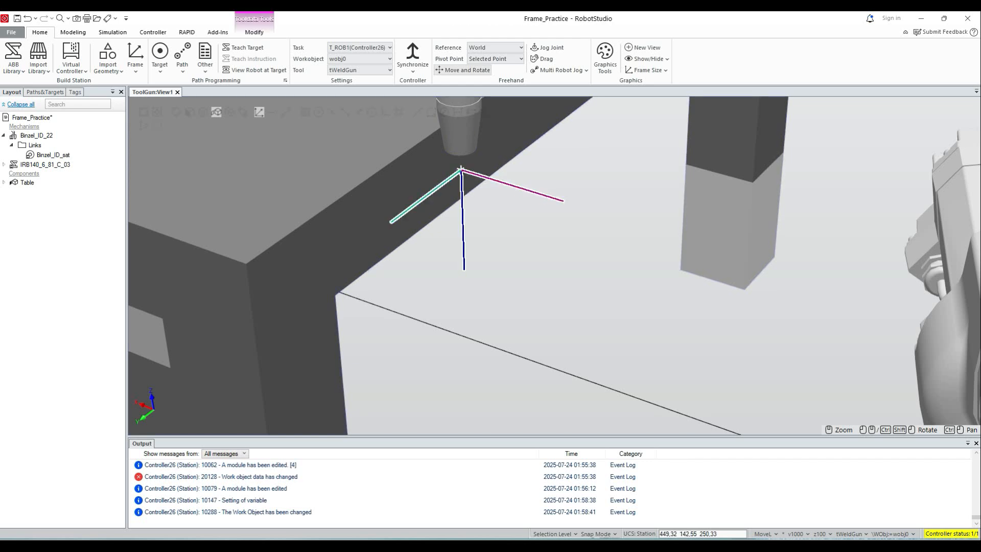
pyautogui.click(443, 210)
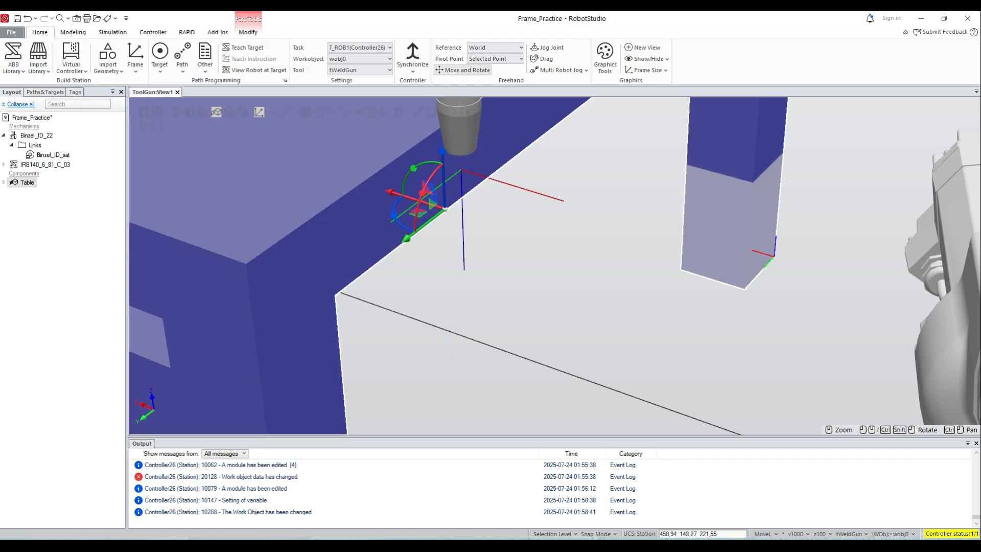
pyautogui.click(461, 169)
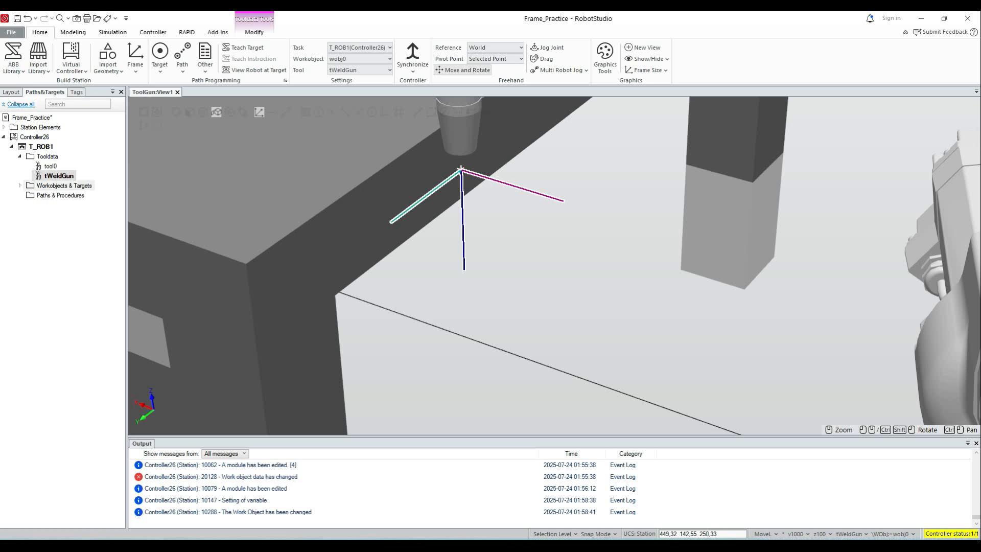
pyautogui.click(20, 185)
pyautogui.click(53, 195)
pyautogui.click(28, 196)
pyautogui.click(63, 205)
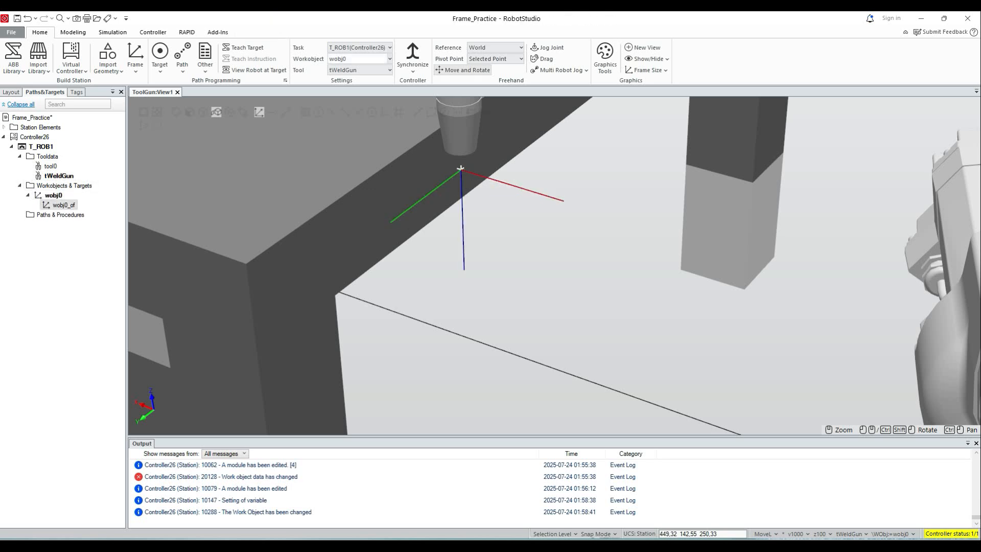
# Synchronize all of Controller26's RAPID data to the station, including the main path, the tool data and wobjTable.
pyautogui.click(412, 66)
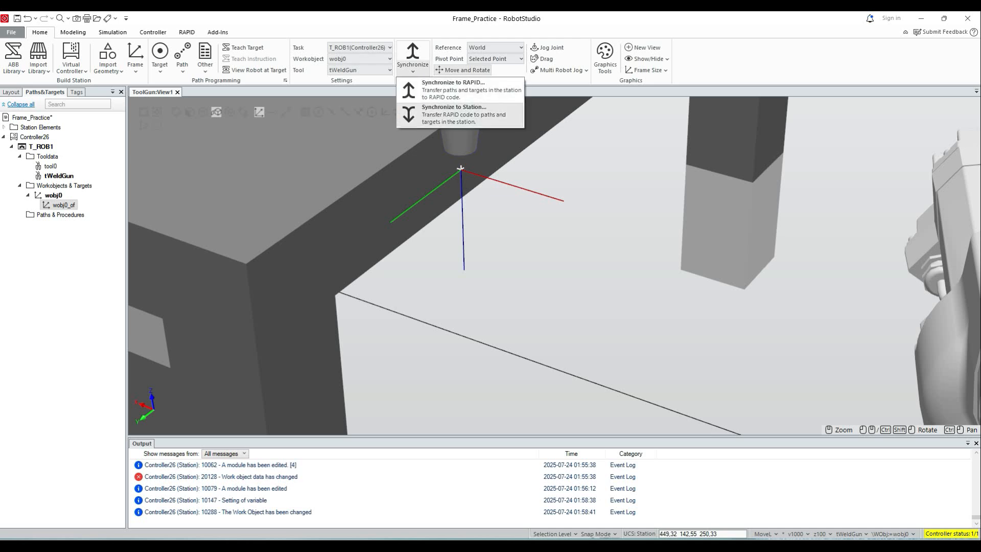
pyautogui.click(454, 114)
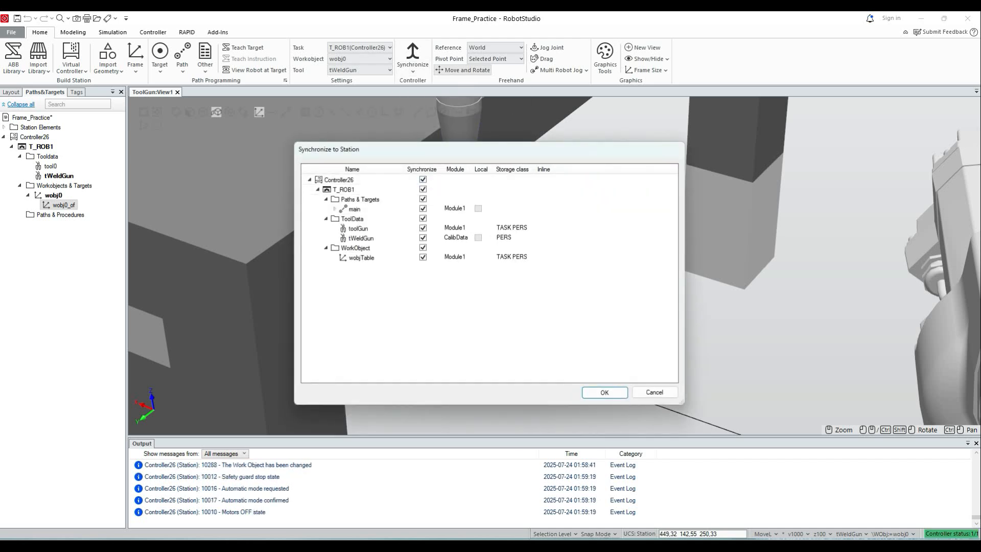
pyautogui.click(604, 392)
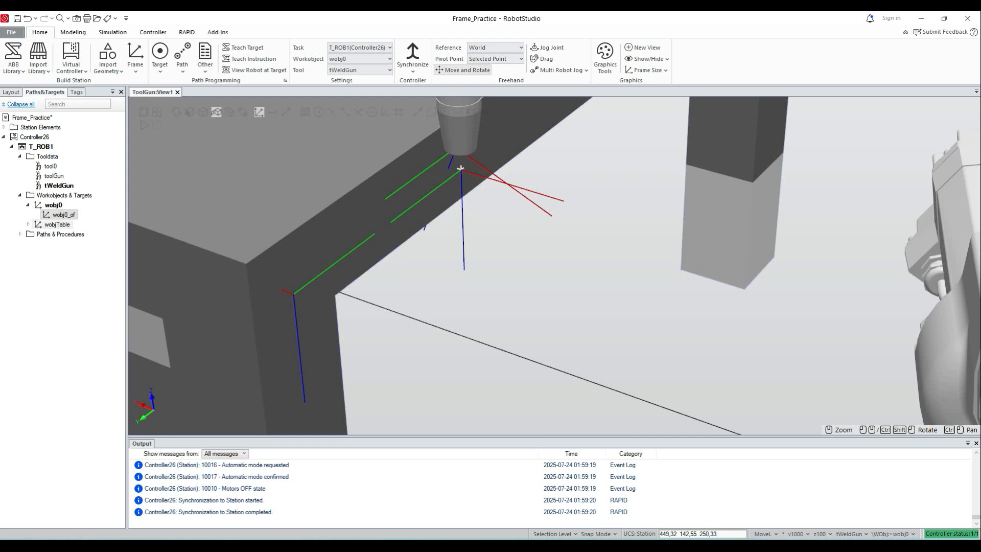
# Select the wobjTable frame and move it toward the table's corner, about 35 mm up in Z and about -1.4 mm in Y.
pyautogui.click(57, 224)
pyautogui.moveTo(328, 267); pyautogui.dragTo(293, 294)
pyautogui.moveTo(250, 266); pyautogui.dragTo(244, 207)
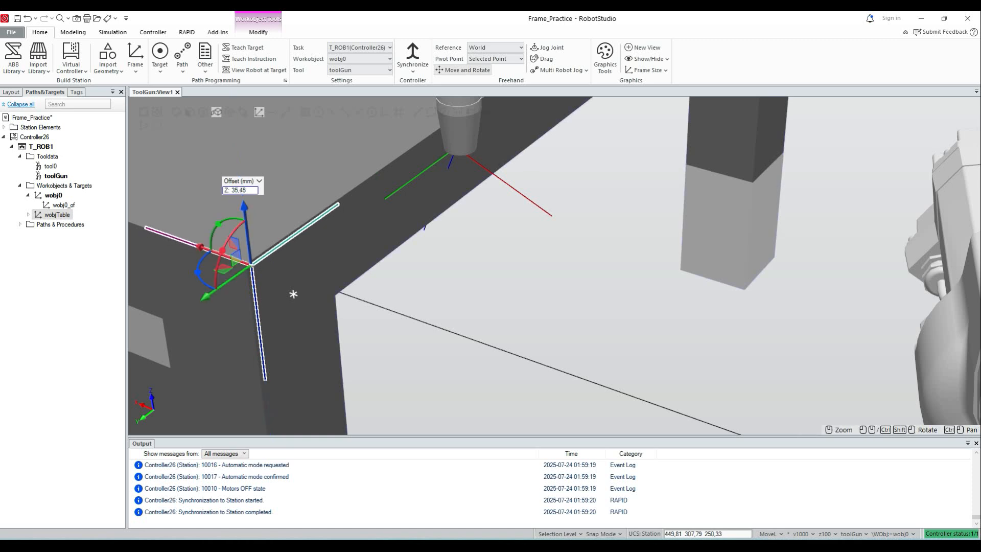
pyautogui.moveTo(199, 247); pyautogui.dragTo(195, 246)
pyautogui.moveTo(202, 295); pyautogui.dragTo(203, 293)
pyautogui.keyDown('ctrl'); pyautogui.keyDown('shift'); pyautogui.moveTo(293, 294); pyautogui.dragTo(625, 268); pyautogui.keyUp('shift'); pyautogui.keyUp('ctrl')
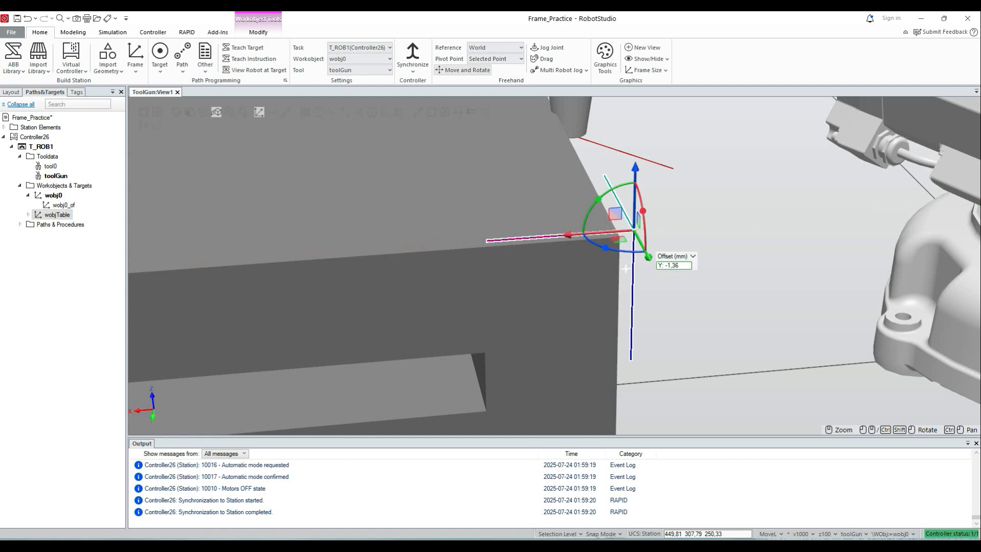
# Fine-adjust the wobjTable frame along X so its origin sits on the table's corner, and leave it selected.
pyautogui.click(634, 230)
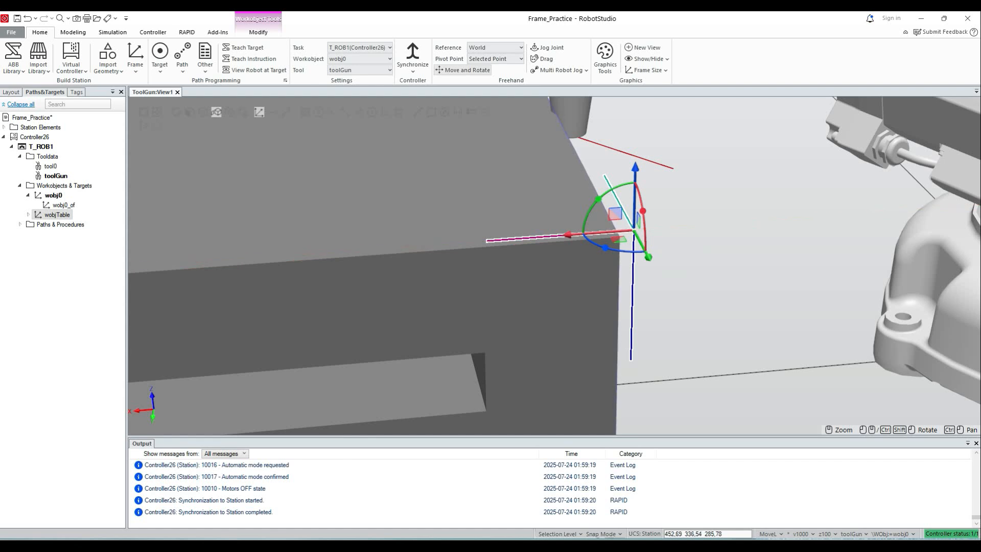
pyautogui.moveTo(567, 234); pyautogui.dragTo(550, 236)
pyautogui.click(661, 245)
pyautogui.keyDown('ctrl'); pyautogui.keyDown('shift'); pyautogui.moveTo(661, 244); pyautogui.dragTo(897, 283); pyautogui.keyUp('shift'); pyautogui.keyUp('ctrl')
pyautogui.click(306, 201)
pyautogui.moveTo(284, 192); pyautogui.dragTo(293, 195)
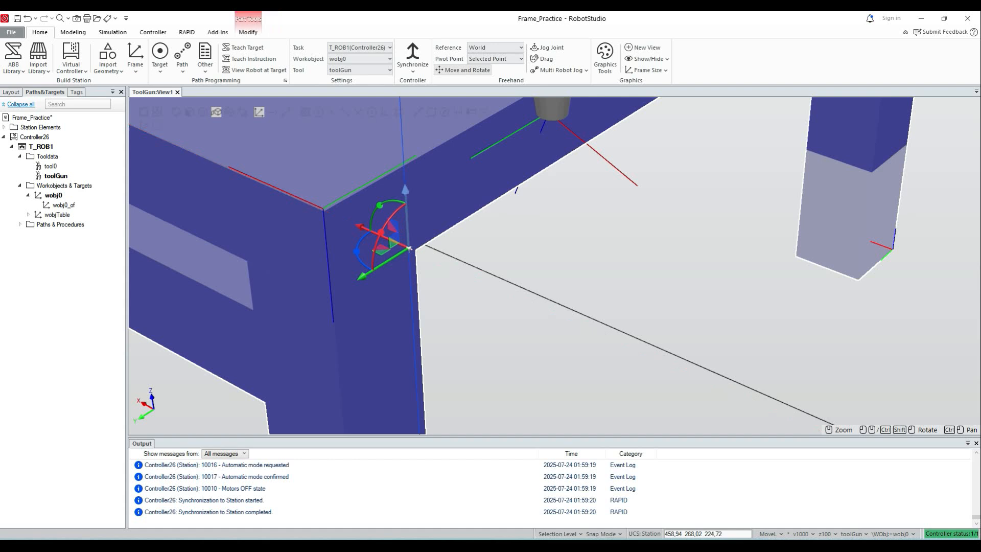
pyautogui.click(518, 261)
pyautogui.click(309, 203)
# Open the rotation of wobjTable and turn it a full revolution about its local Z axis in 90° steps.
pyautogui.rightClick(68, 215)
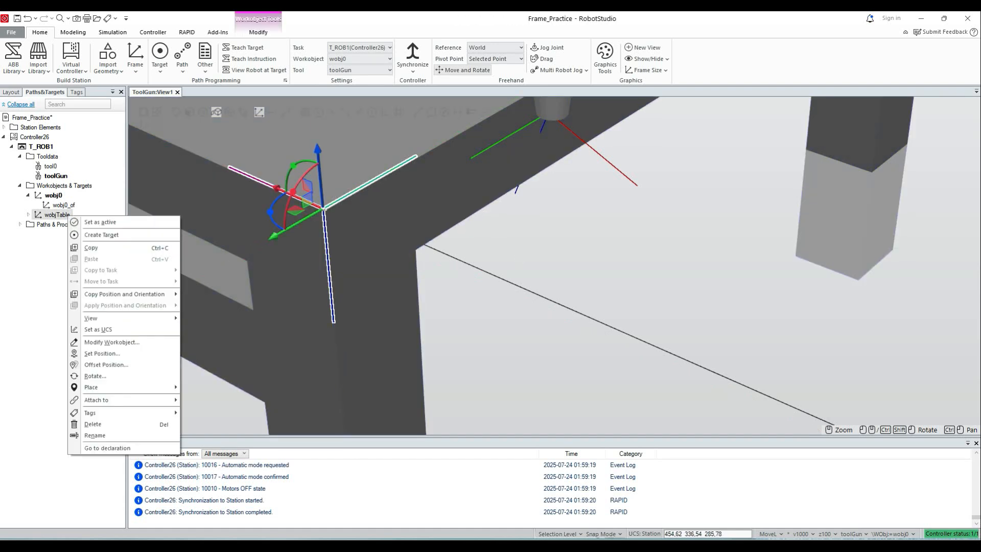
pyautogui.moveTo(102, 399)
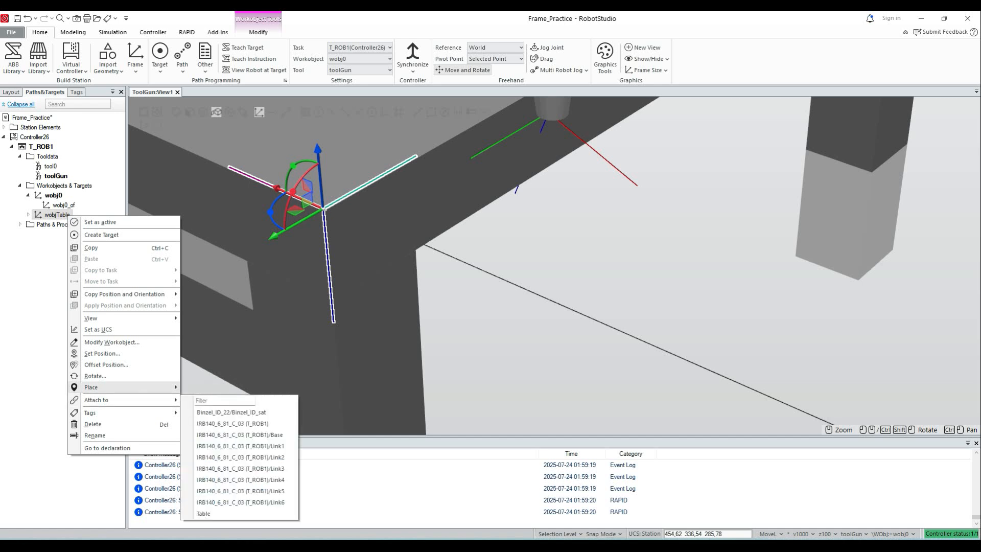
pyautogui.click(95, 375)
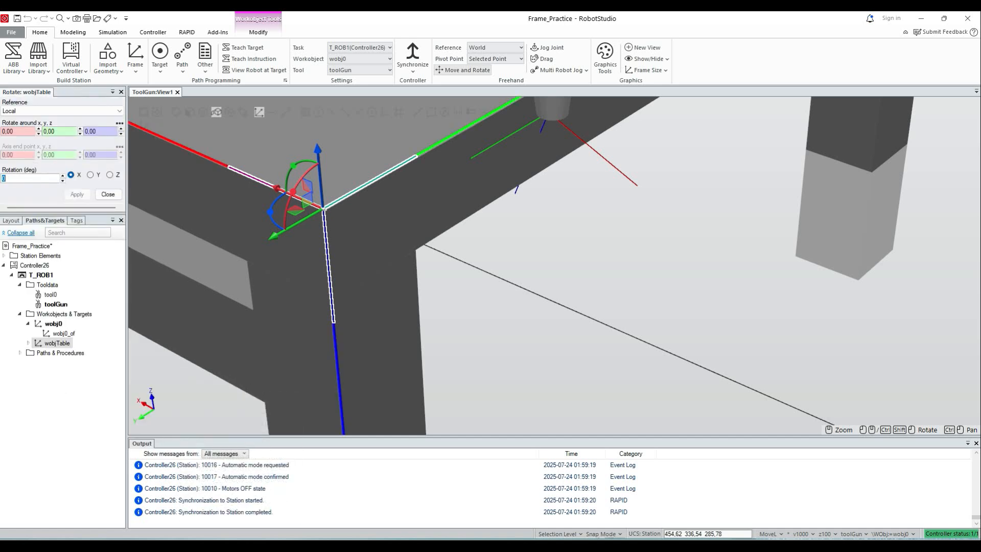
pyautogui.write('90')
pyautogui.click(110, 175)
pyautogui.click(76, 194)
pyautogui.click(76, 194)
pyautogui.click(76, 194)
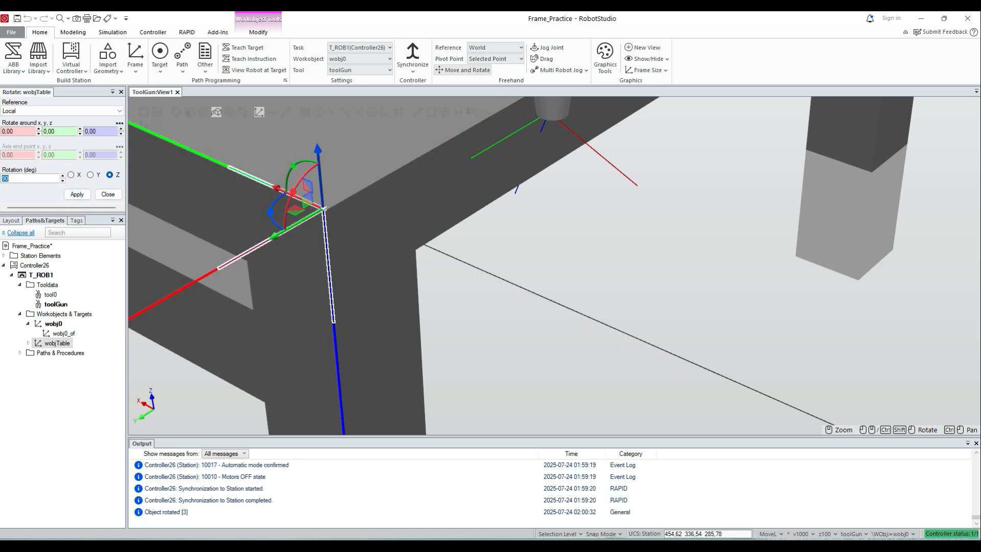
pyautogui.click(77, 194)
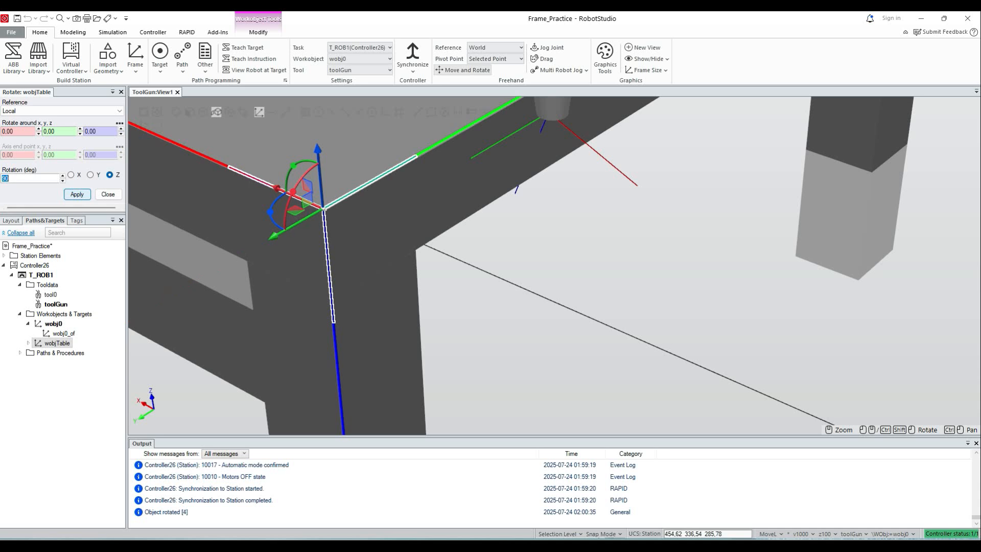
# Rotate wobjTable about its local Y axis in 90° steps until its Z axis points upward.
pyautogui.click(90, 175)
pyautogui.click(76, 194)
pyautogui.click(76, 194)
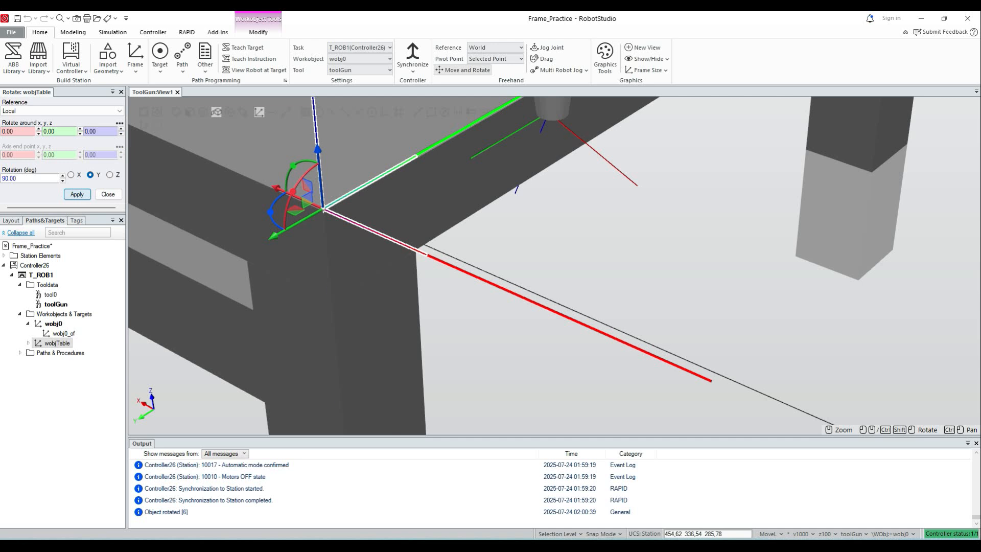
pyautogui.click(76, 194)
pyautogui.press('Return')
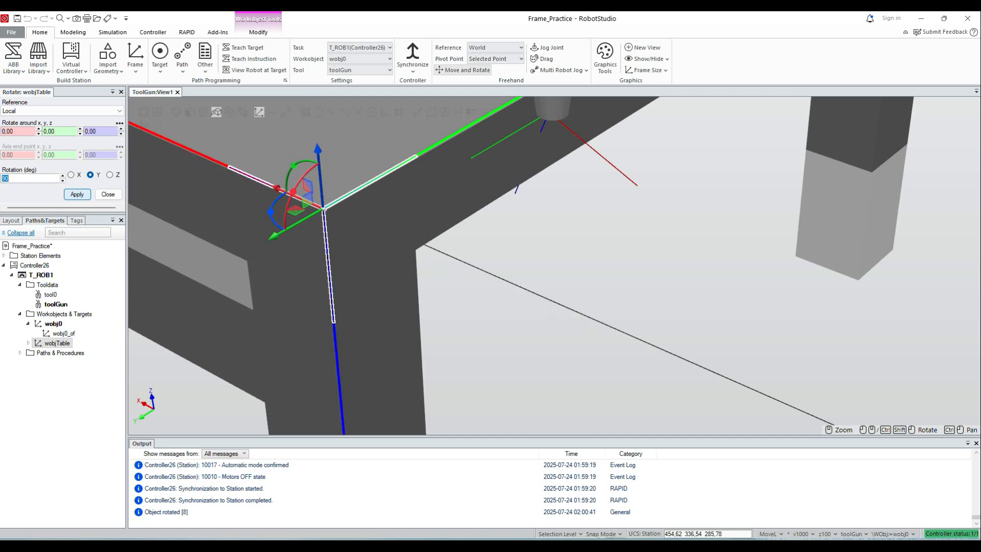
pyautogui.press('Return')
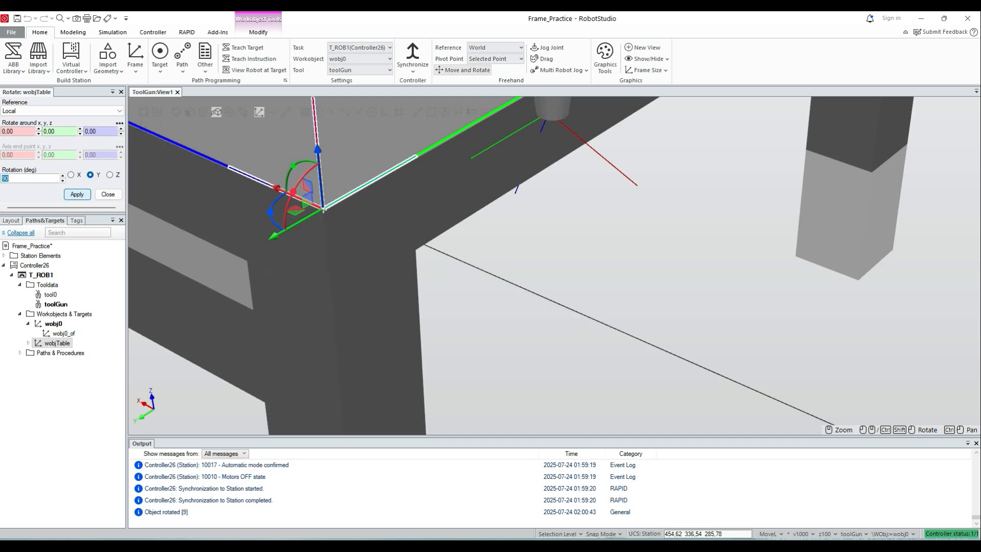
pyautogui.press('Return')
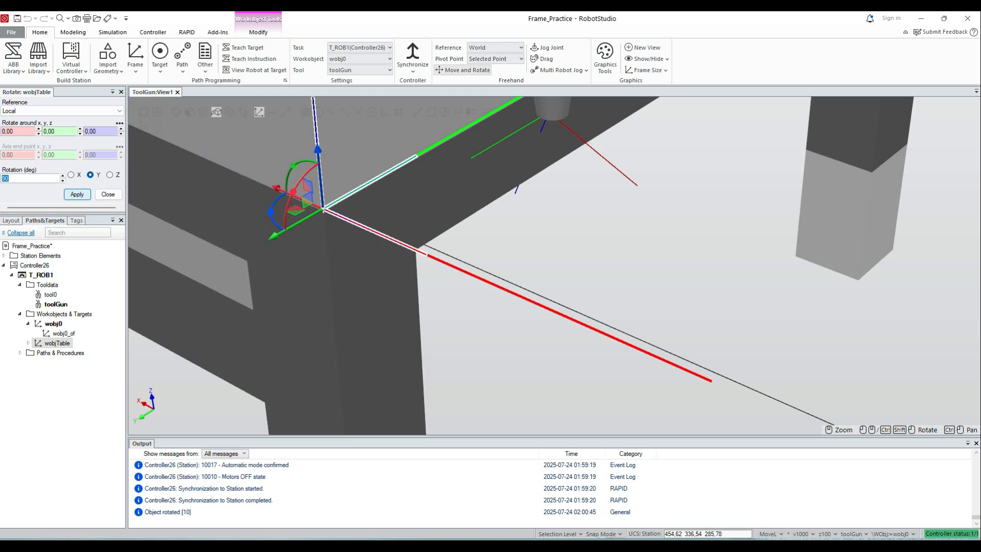
pyautogui.click(579, 285)
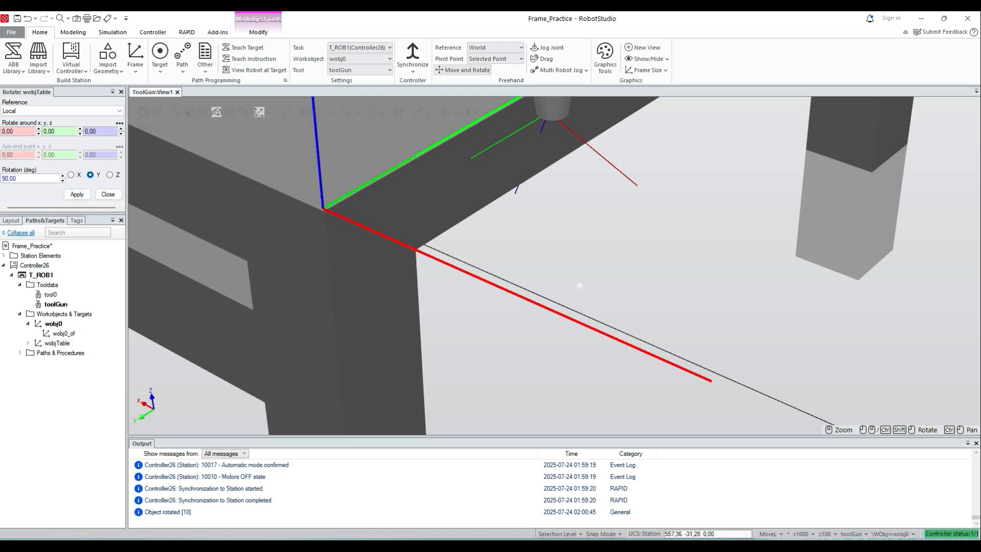
# Rotate wobjTable about its local Z axis in 90° steps until X and Y run along the table edges, and finish the rotation.
pyautogui.click(109, 175)
pyautogui.click(76, 195)
pyautogui.press('Return')
pyautogui.press('Return')
pyautogui.press('Return')
pyautogui.press('Return')
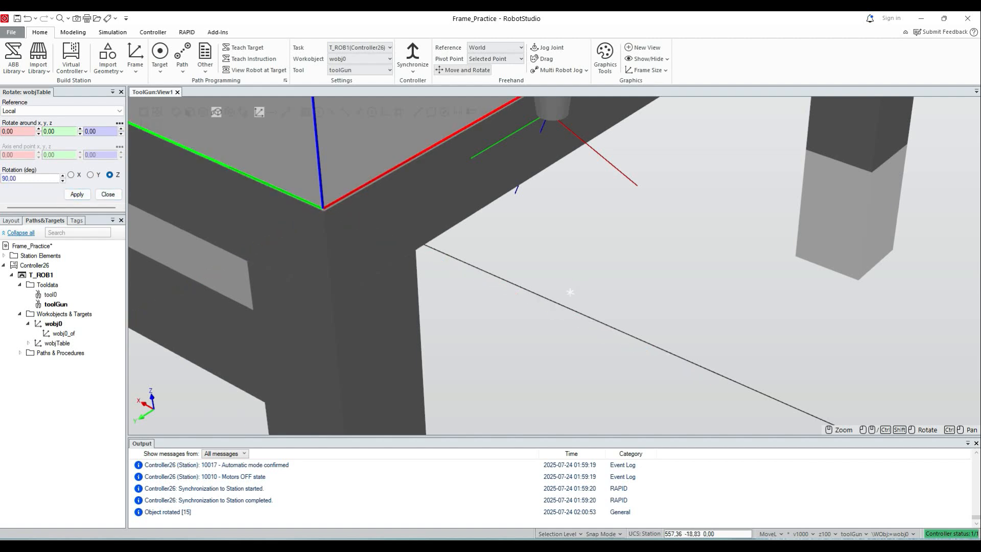
pyautogui.scroll(-5, 578, 285)
pyautogui.keyDown('ctrl'); pyautogui.keyDown('shift'); pyautogui.moveTo(571, 296); pyautogui.dragTo(720, 248); pyautogui.keyUp('shift'); pyautogui.keyUp('ctrl')
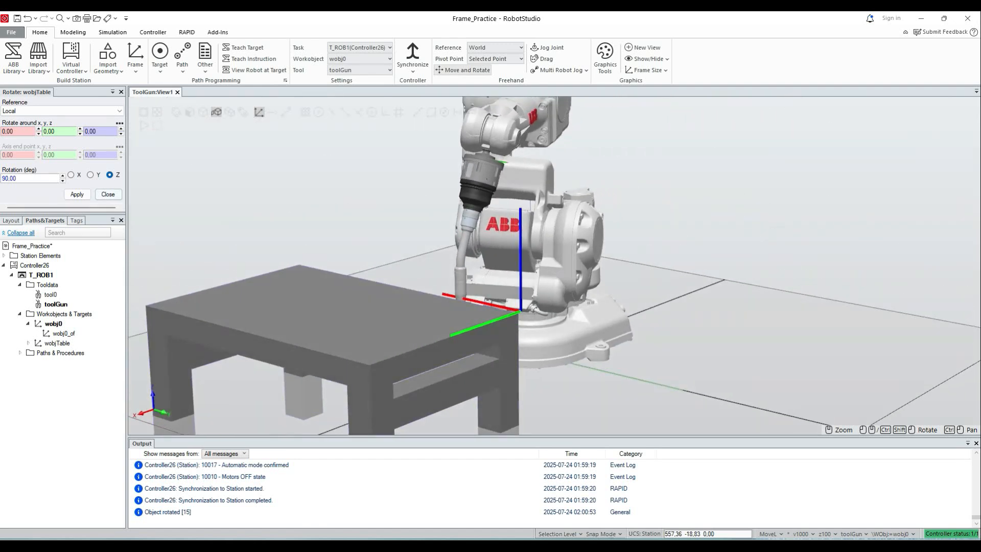
pyautogui.click(108, 194)
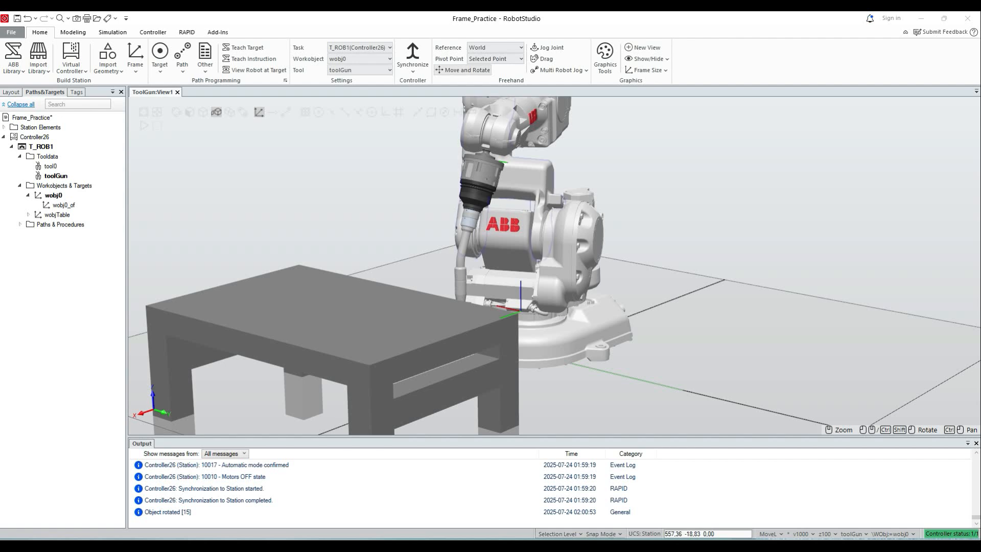
# Use Move and Rotate on the welding gun to shift it about 136 mm in Y toward the table's corner.
pyautogui.scroll(4, 582, 339)
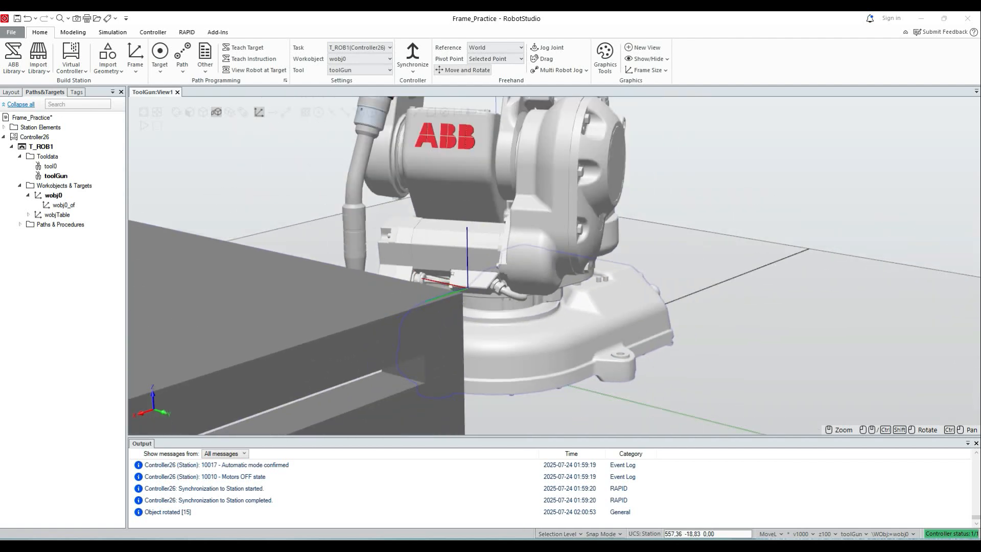
pyautogui.scroll(-2, 582, 340)
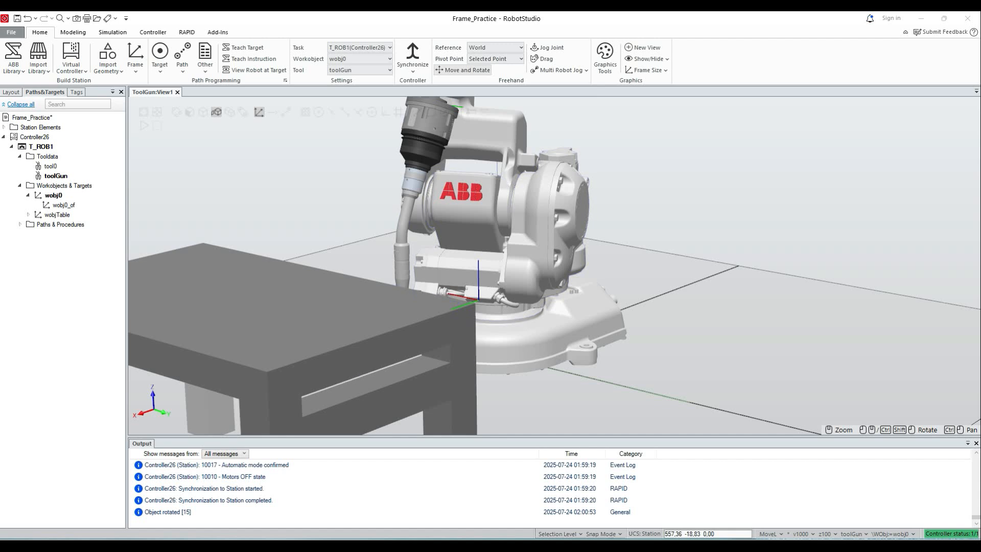
pyautogui.scroll(-1, 569, 105)
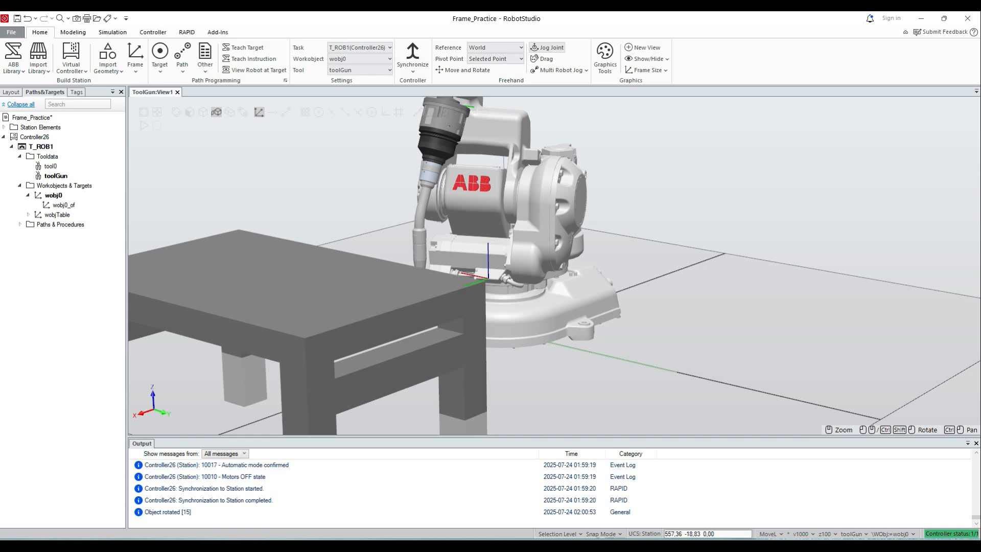
pyautogui.click(462, 70)
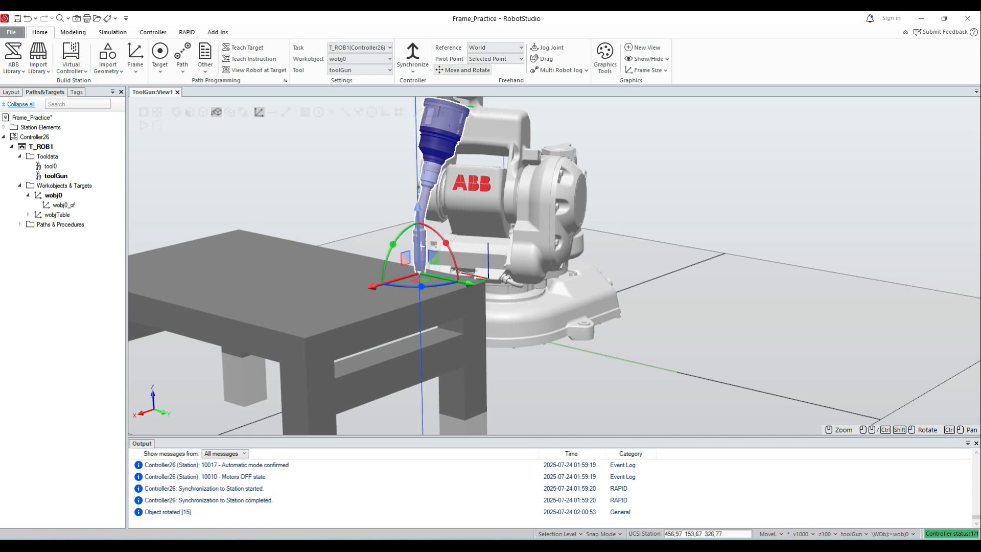
pyautogui.moveTo(468, 283); pyautogui.dragTo(518, 293)
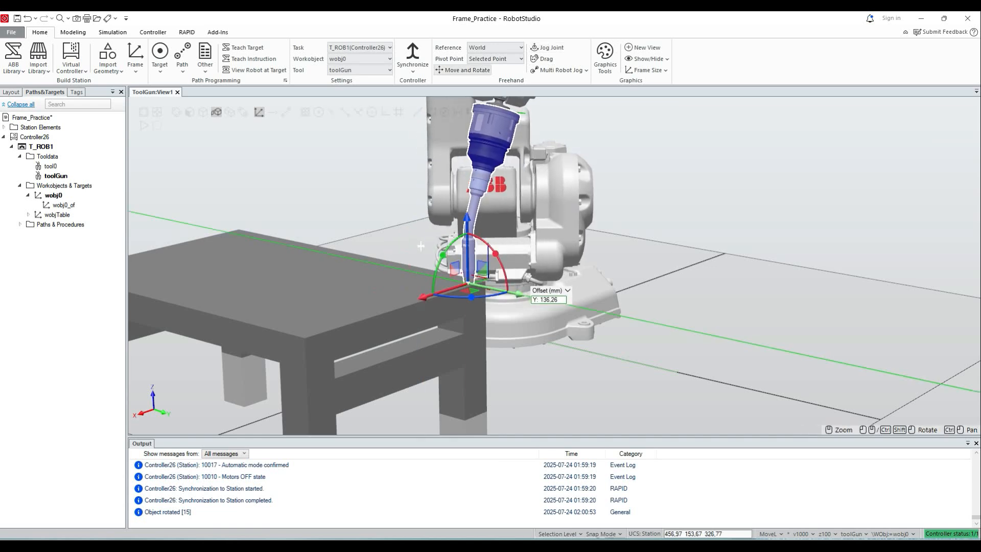
# Fine-position the gun tip near the table's corner with offsets of about 17 mm in Z, 33 mm in X and 33 mm in Y.
pyautogui.scroll(5, 420, 246)
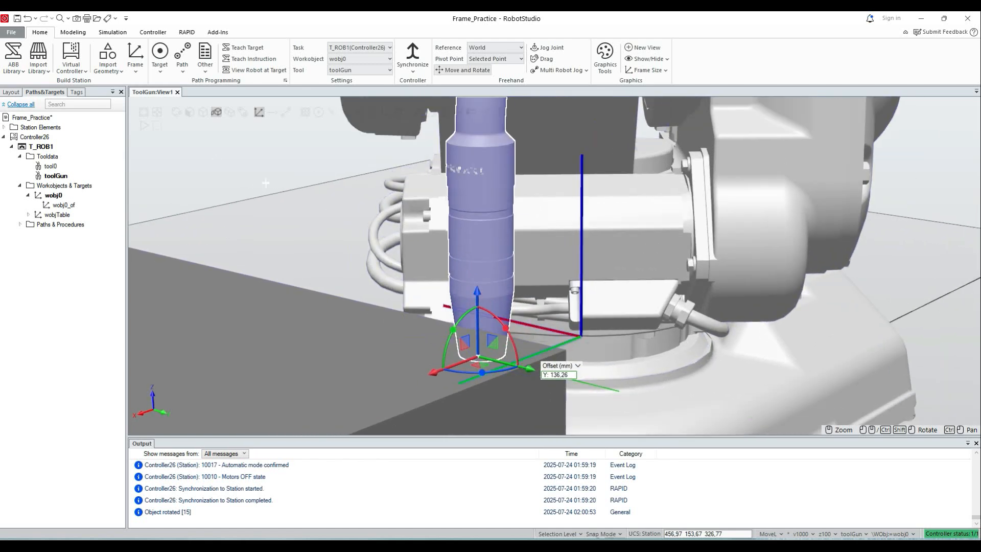
pyautogui.scroll(2, 266, 183)
pyautogui.moveTo(420, 372); pyautogui.dragTo(445, 362)
pyautogui.moveTo(488, 286); pyautogui.dragTo(487, 232)
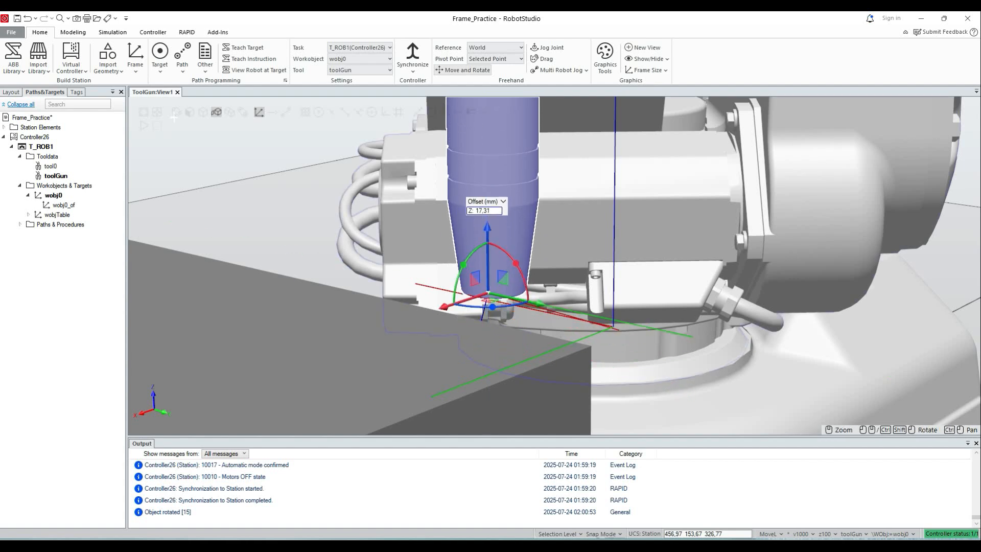
pyautogui.moveTo(444, 307); pyautogui.dragTo(370, 331)
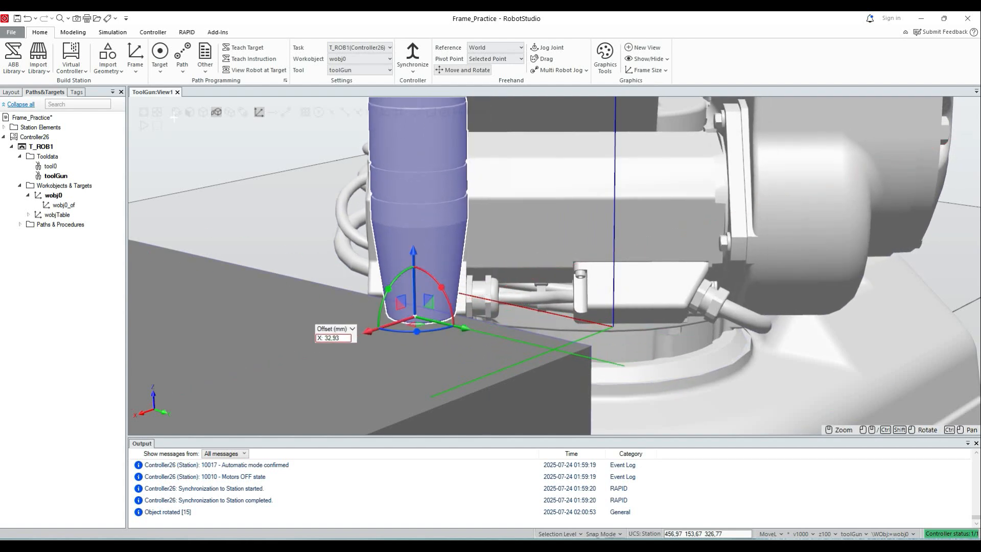
pyautogui.moveTo(462, 327); pyautogui.dragTo(557, 349)
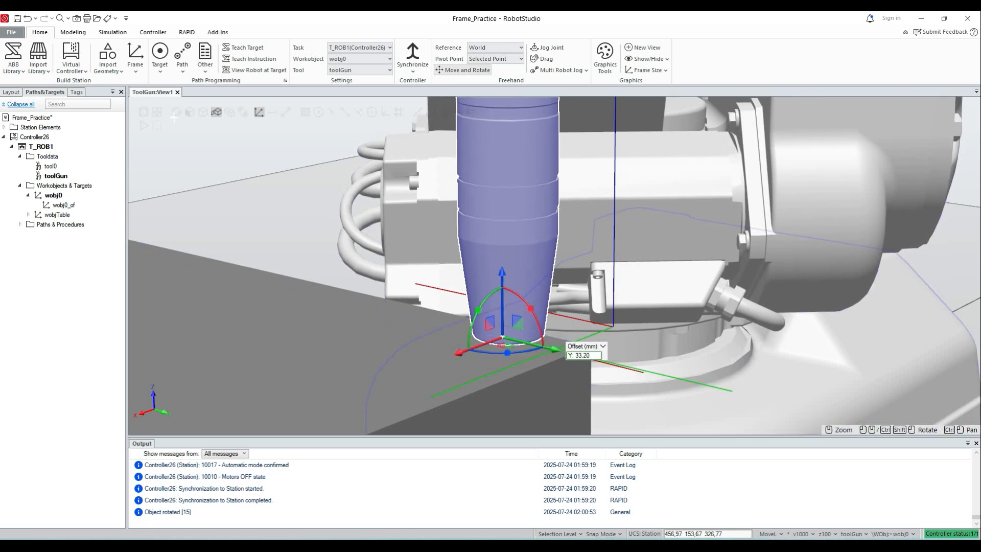
pyautogui.click(909, 378)
# Check the jogging settings and tool position on the virtual FlexPendant, and open the Program Editor.
pyautogui.click(284, 222)
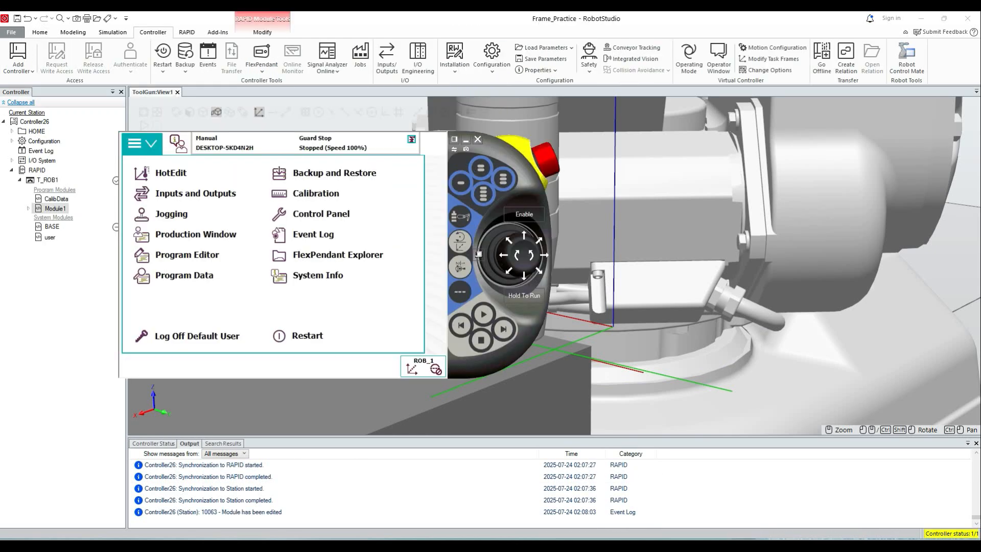
pyautogui.click(171, 214)
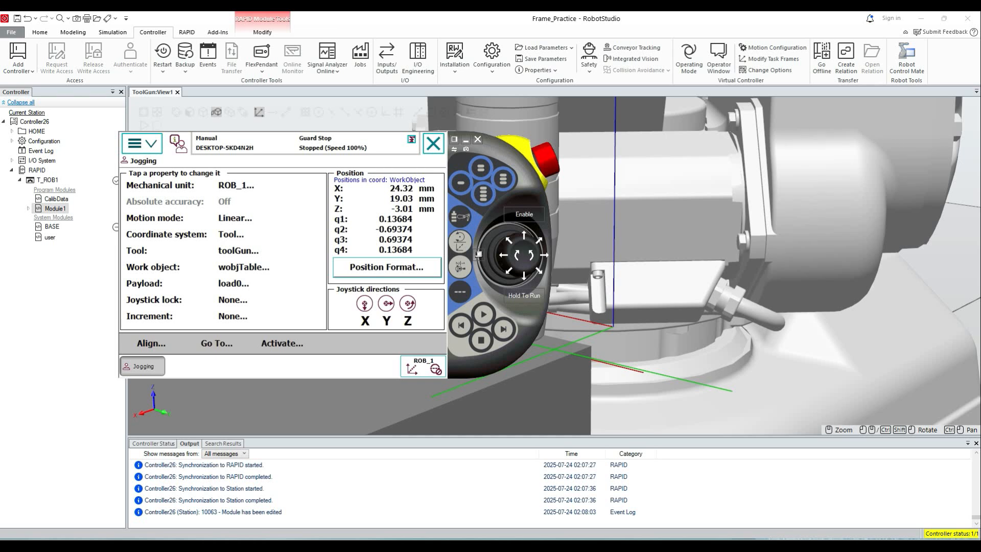
pyautogui.click(142, 144)
pyautogui.click(187, 254)
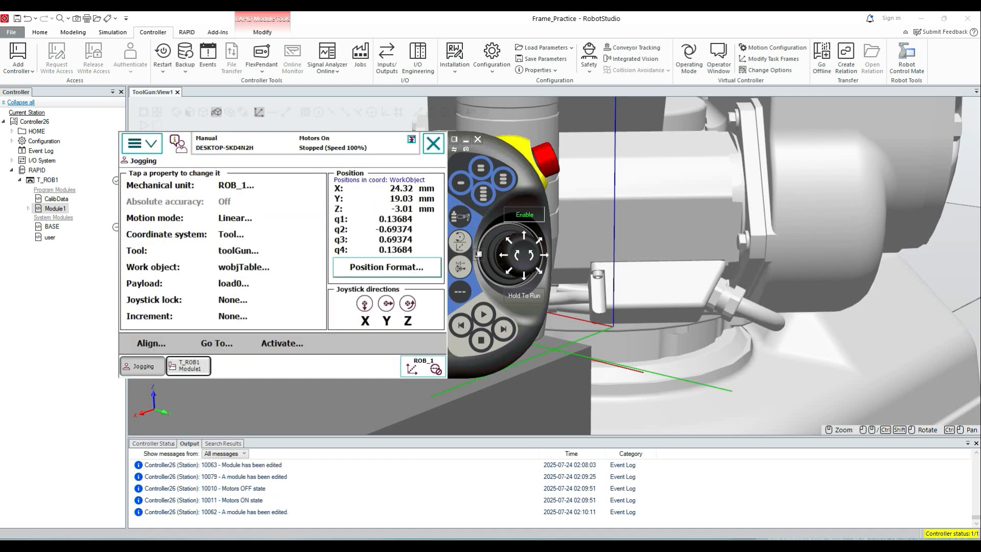
# Add a robot move instruction at the placeholder line of main() in Module1 and open its arguments.
pyautogui.click(189, 366)
pyautogui.click(148, 343)
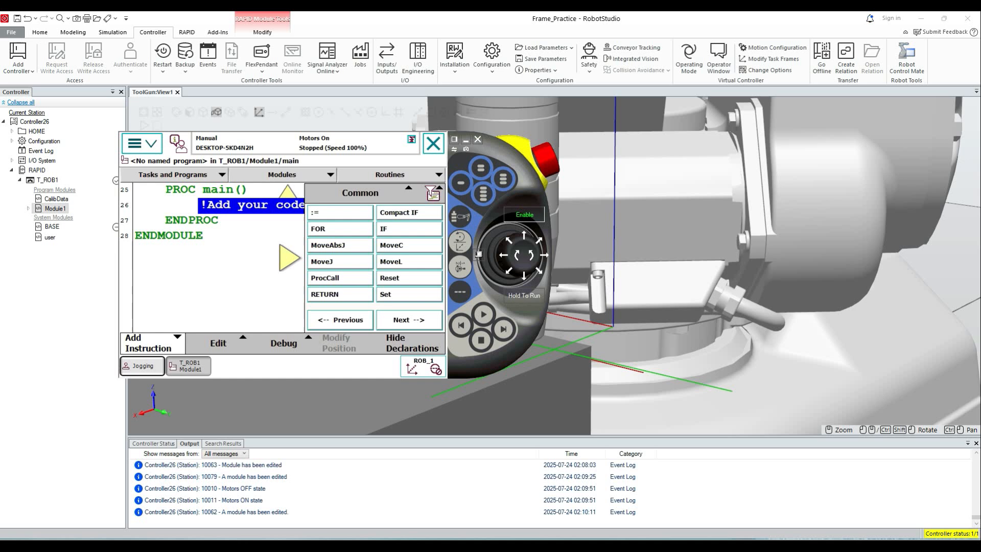
pyautogui.click(339, 262)
pyautogui.click(282, 316)
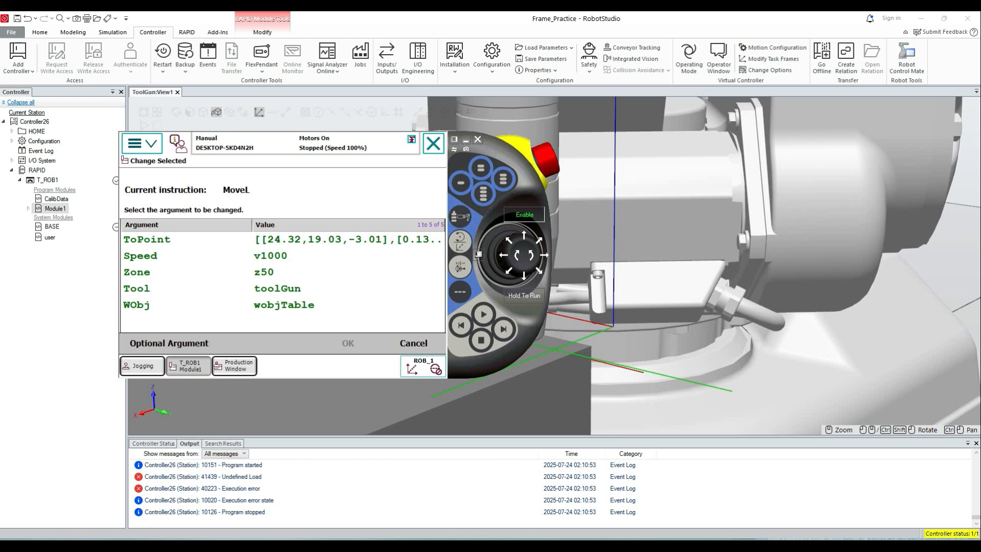
# Examine the wobjTable frame and the gun tip at the table's corner alongside the ToPoint argument on the FlexPendant.
pyautogui.moveTo(489, 152); pyautogui.dragTo(376, 95)
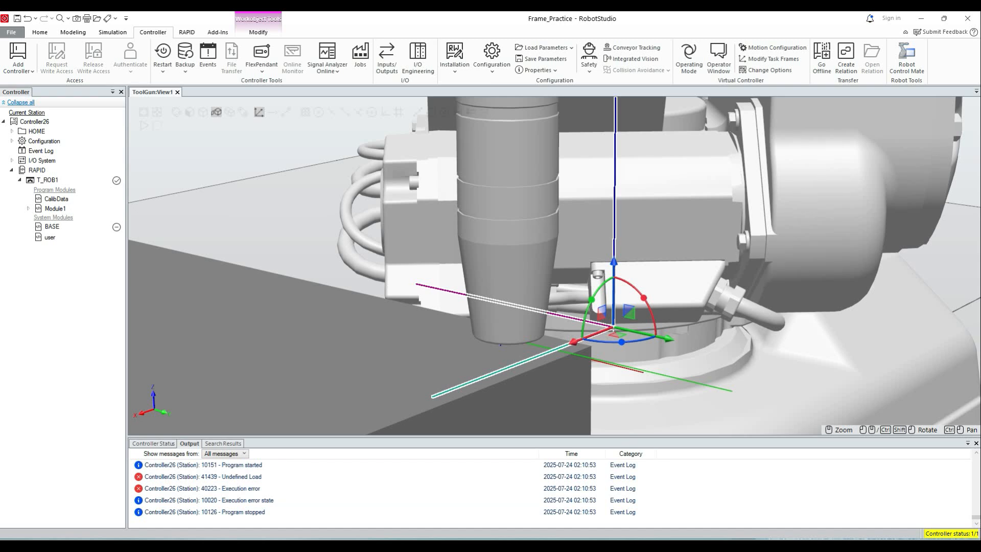
pyautogui.scroll(-9, 468, 301)
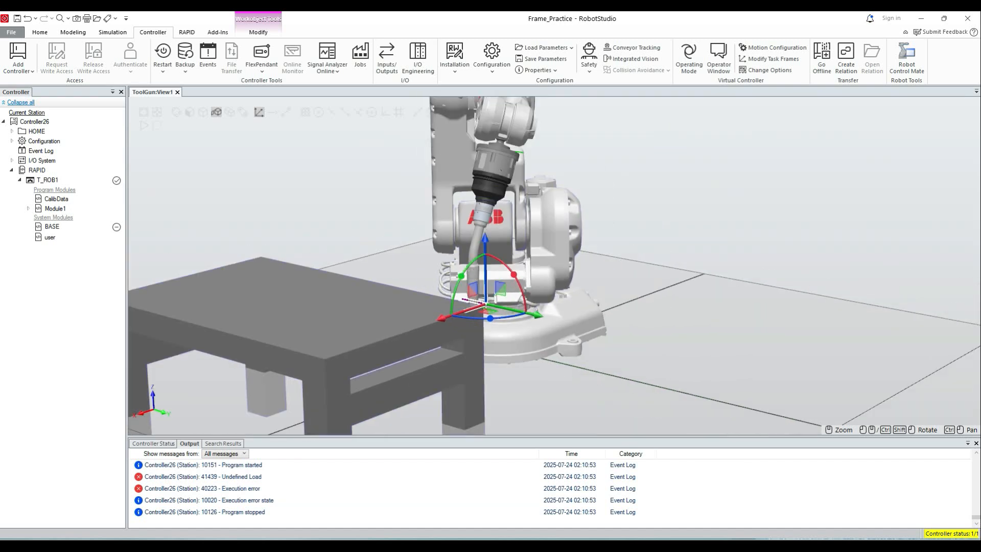
pyautogui.scroll(8, 483, 306)
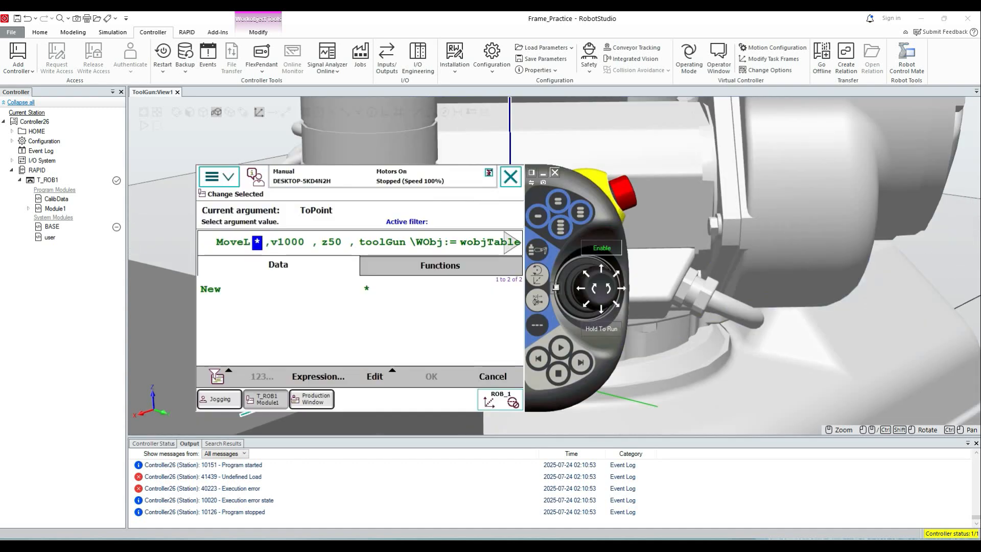
pyautogui.hotkey('alt', 'Tab')
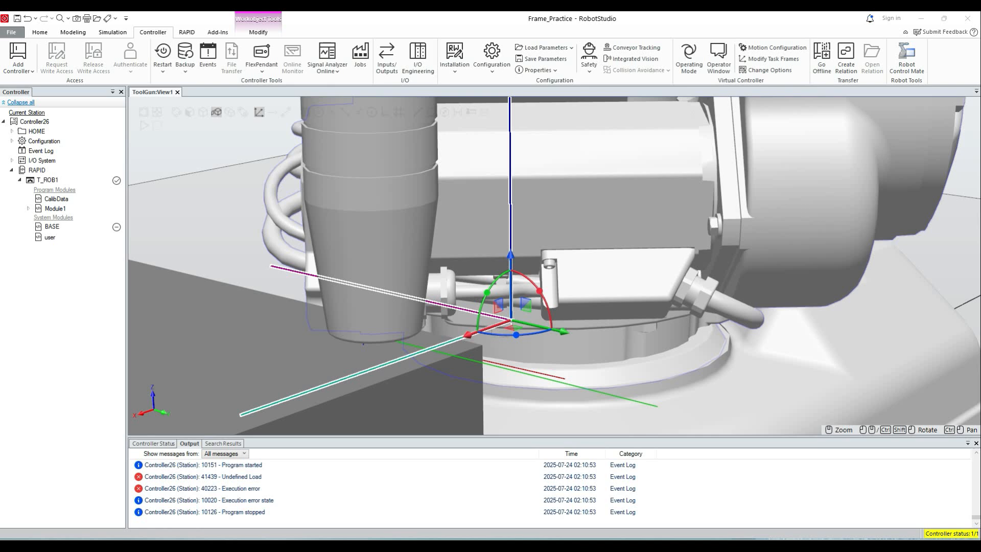
# Delete the wobjTable workobject from the Workobjects & Targets of T_ROB1.
pyautogui.scroll(-7, 488, 330)
pyautogui.scroll(1, 286, 263)
pyautogui.scroll(-3, 215, 260)
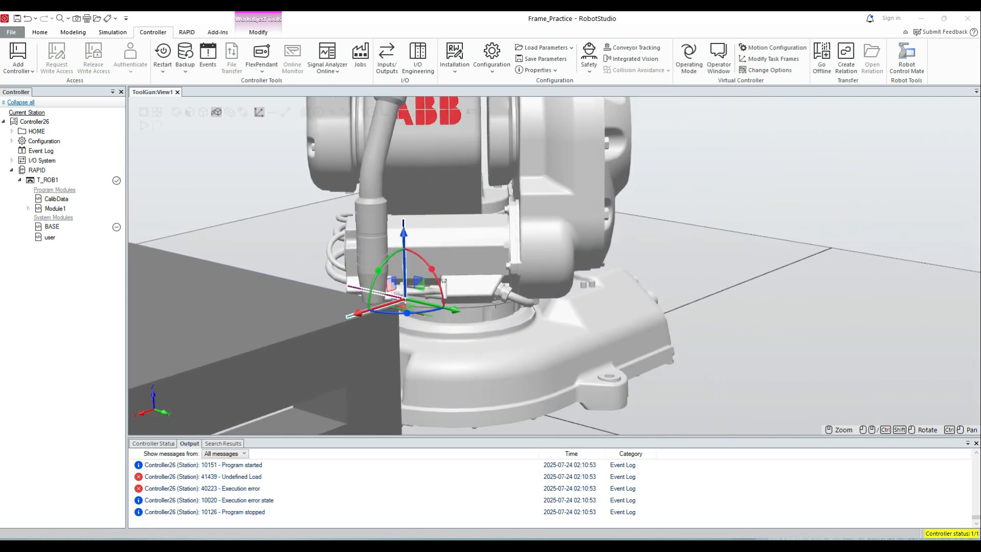
pyautogui.scroll(1, 209, 259)
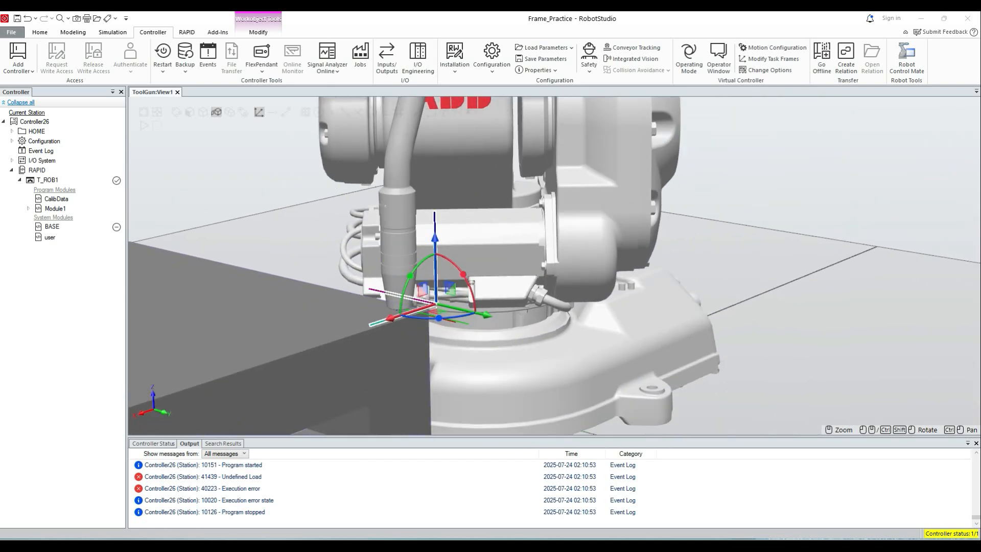
pyautogui.click(40, 32)
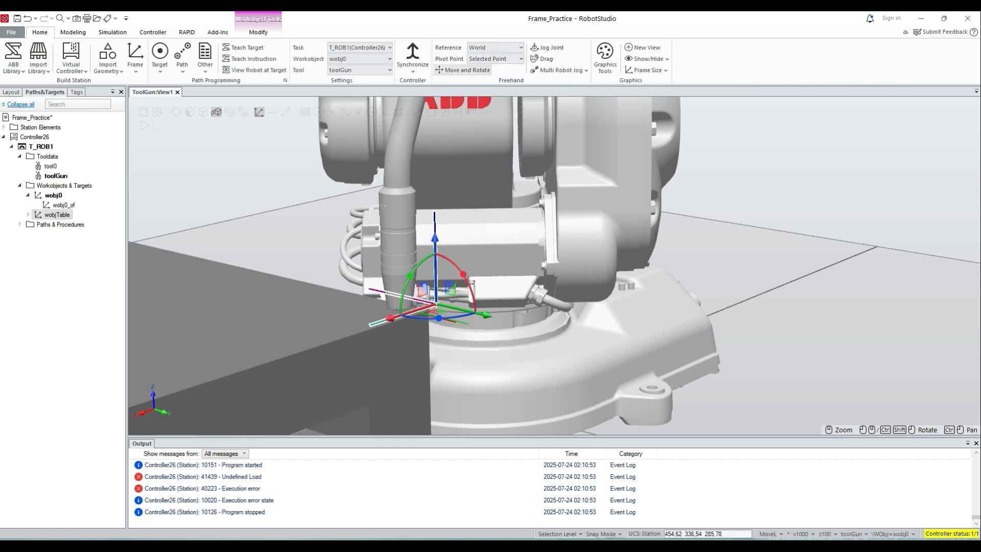
pyautogui.click(58, 245)
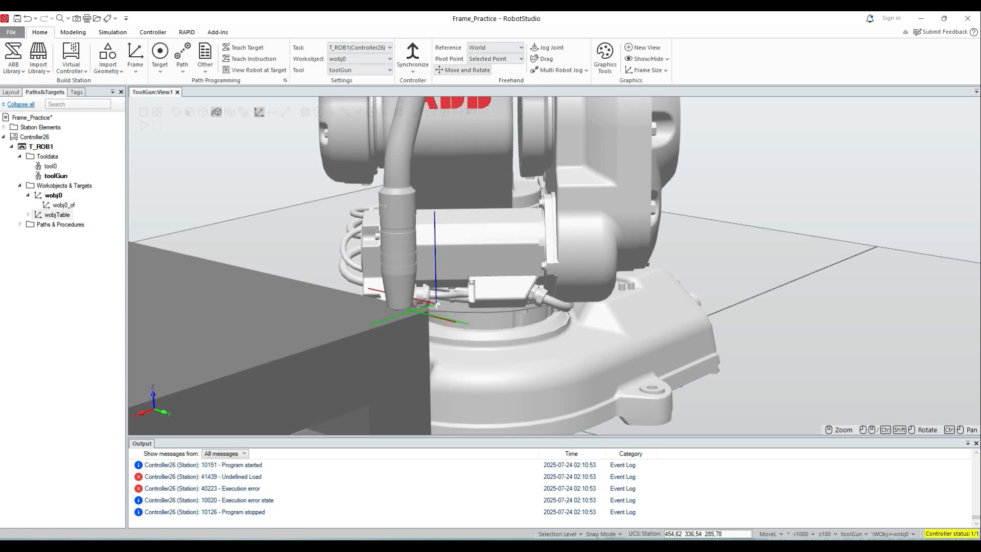
pyautogui.click(57, 215)
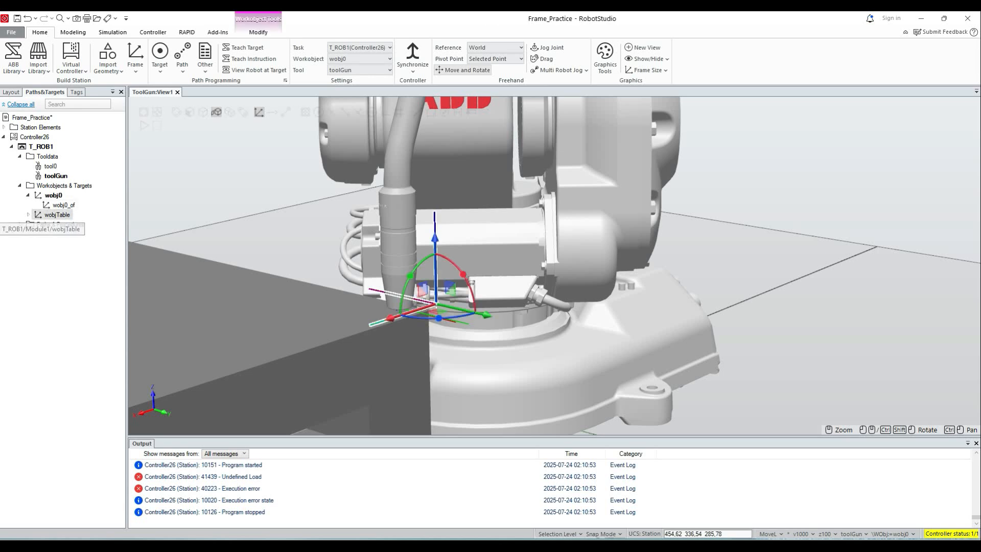
pyautogui.rightClick(59, 215)
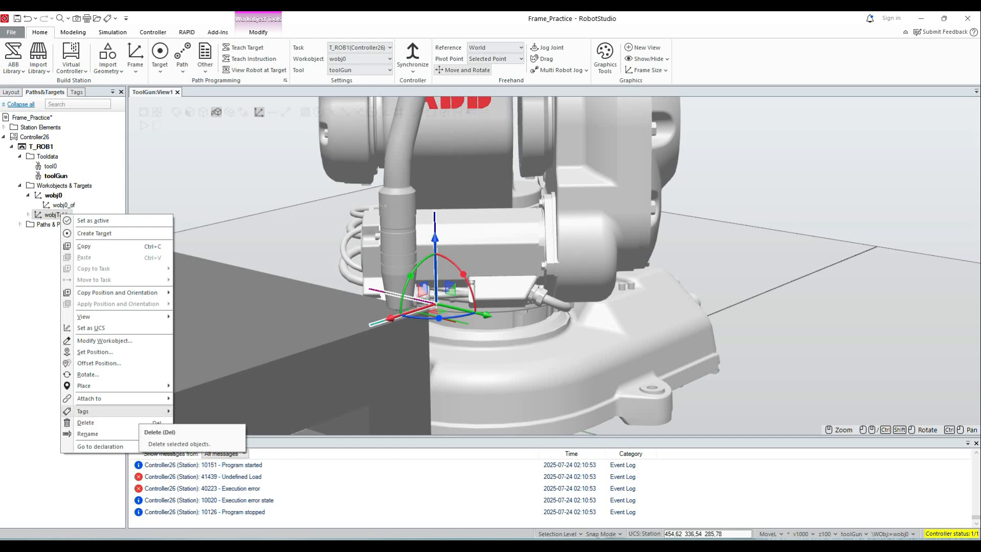
pyautogui.click(85, 422)
# Send the T_ROB1 robot back to its home position with Jump Home.
pyautogui.scroll(1, 434, 295)
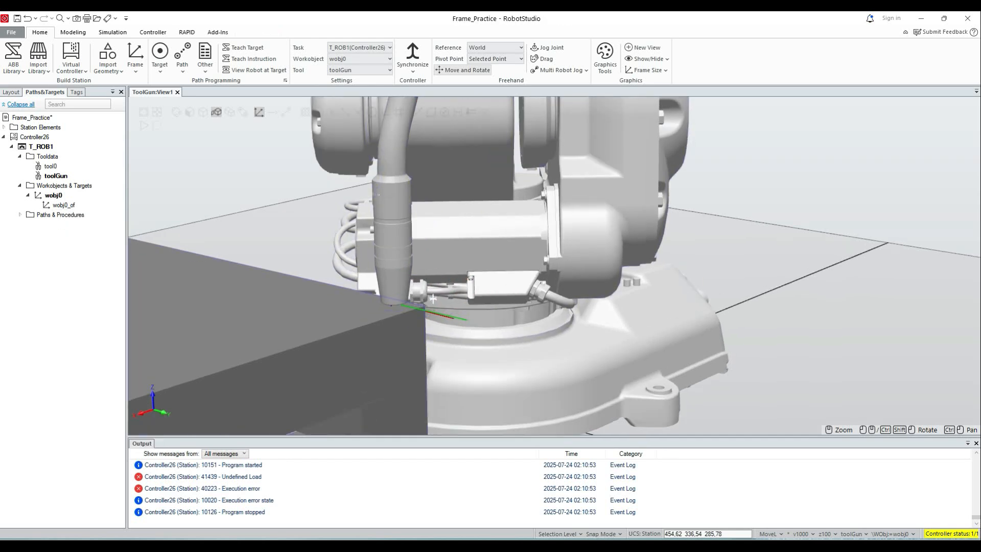
pyautogui.keyDown('ctrl'); pyautogui.keyDown('shift'); pyautogui.moveTo(433, 299); pyautogui.dragTo(613, 367); pyautogui.keyUp('shift'); pyautogui.keyUp('ctrl')
pyautogui.scroll(2, 642, 352)
pyautogui.scroll(-5, 614, 368)
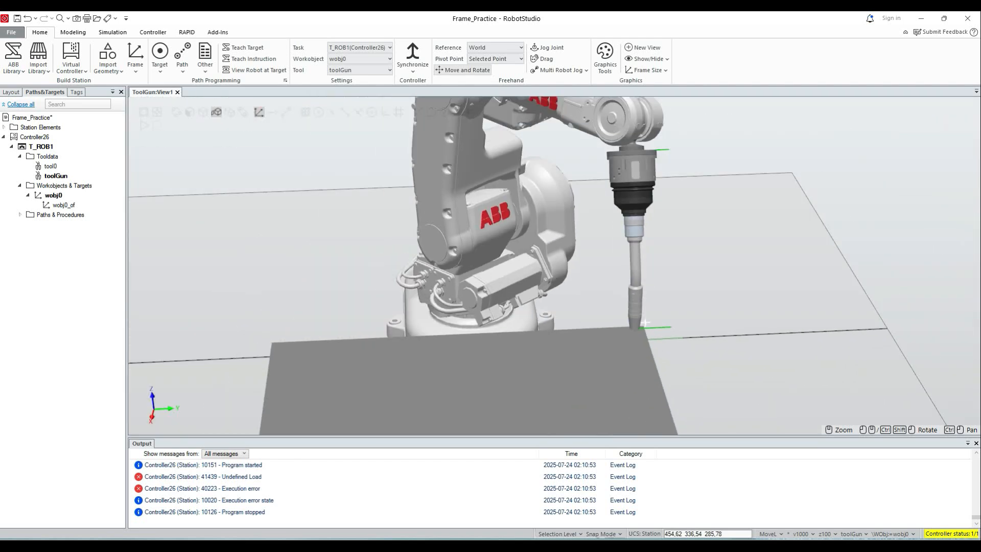
pyautogui.rightClick(41, 146)
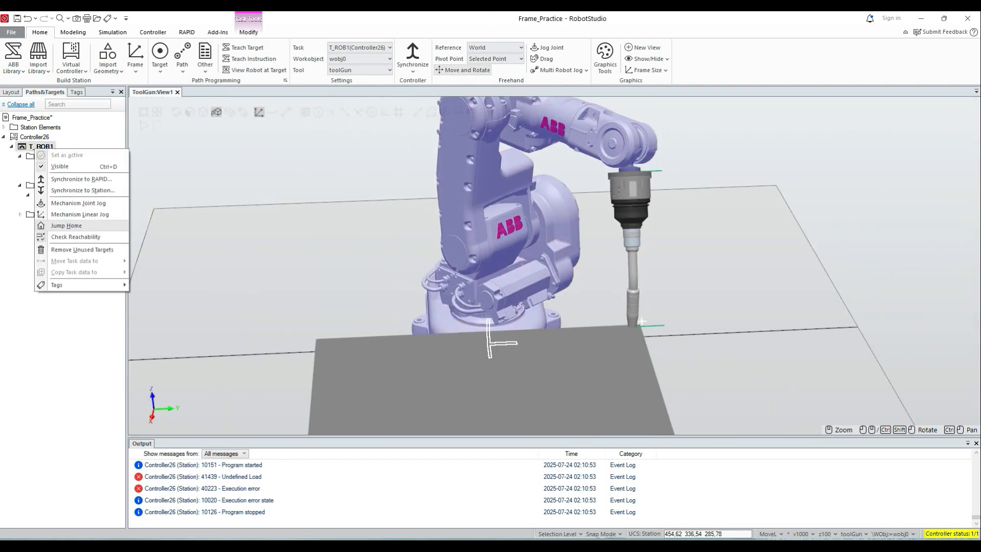
pyautogui.click(72, 226)
# Start creating a workobject and set its user frame to be defined by points with the three-point method.
pyautogui.rightClick(64, 187)
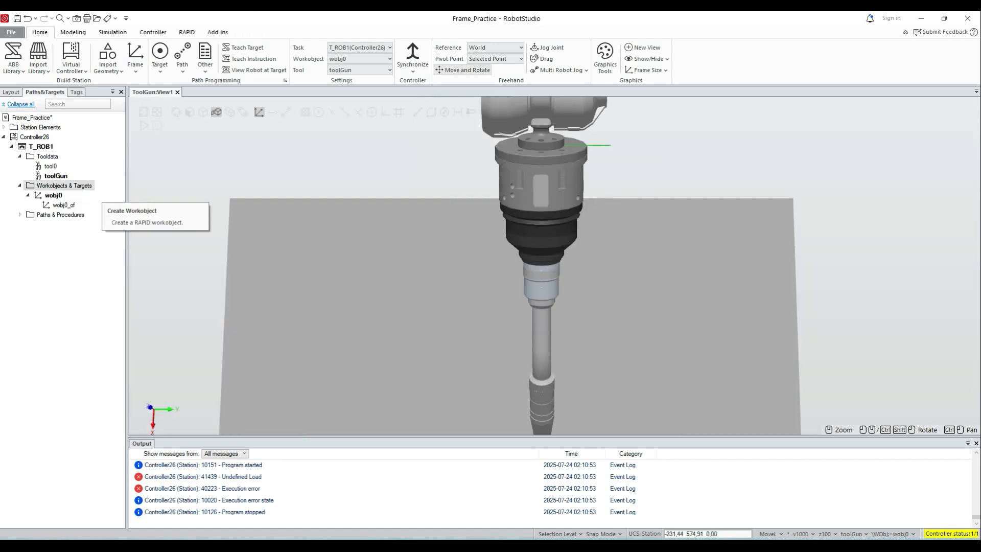
pyautogui.click(102, 195)
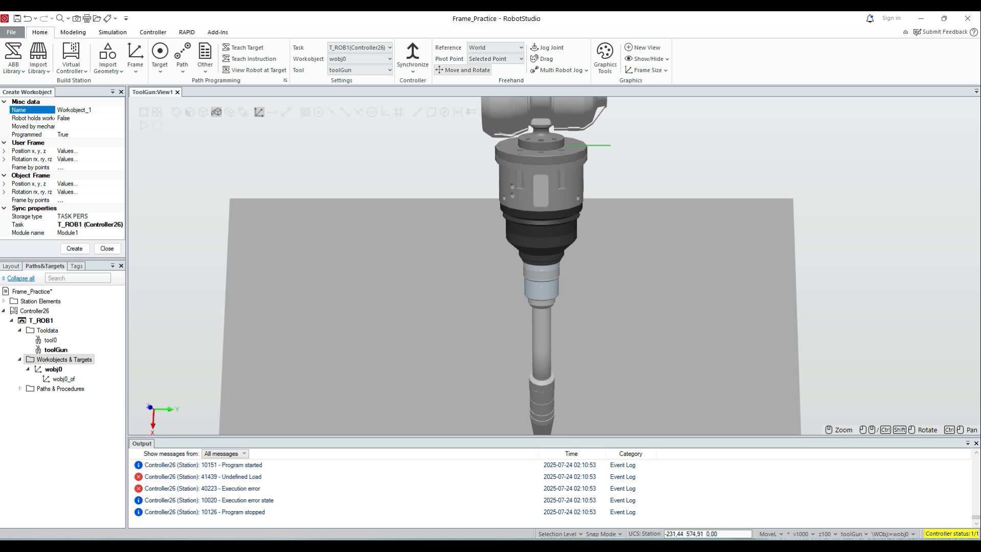
pyautogui.click(77, 150)
pyautogui.click(120, 150)
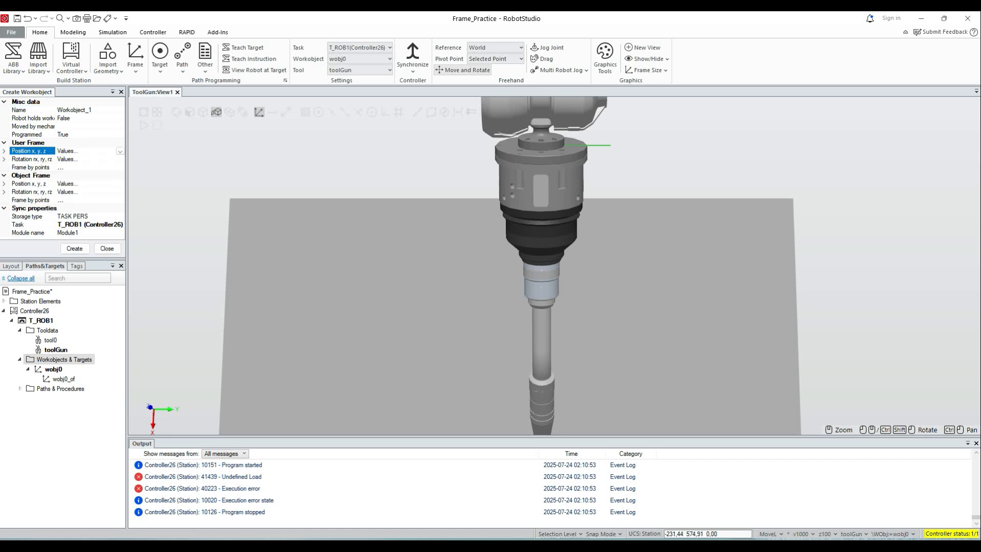
pyautogui.click(105, 167)
pyautogui.click(121, 167)
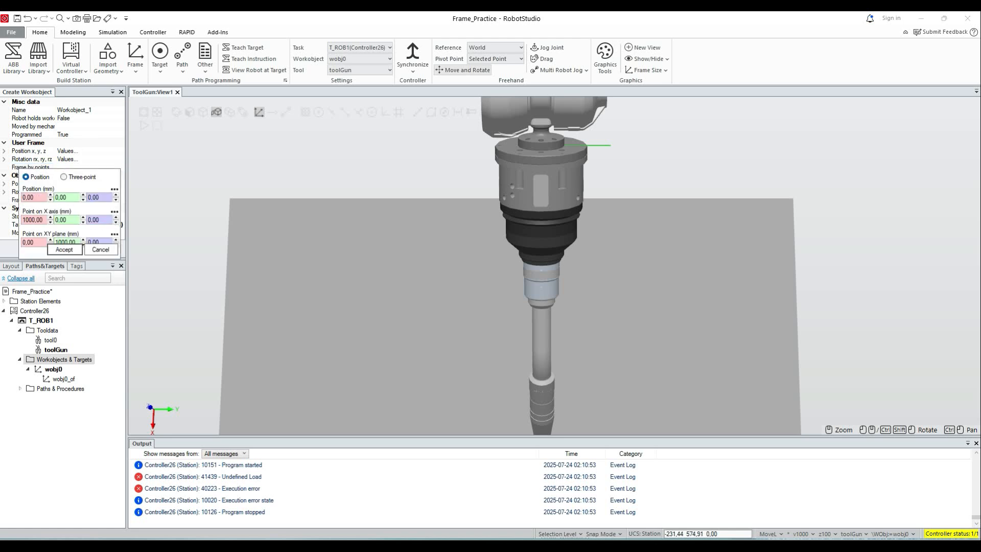
pyautogui.click(64, 177)
pyautogui.click(35, 198)
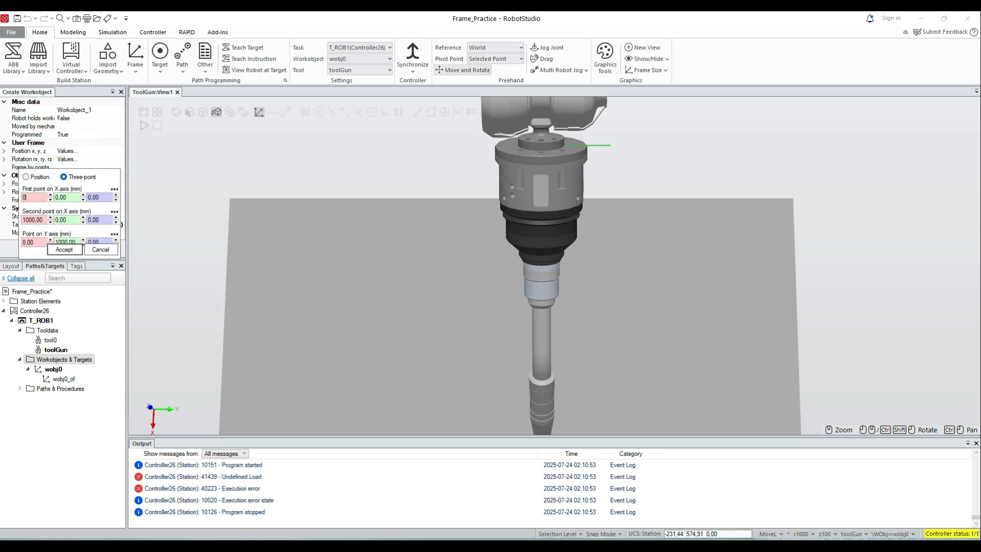
# Snap the frame's first X-axis point to the table's corner end point at 458.94, 332.15, 280.45 mm.
pyautogui.click(190, 112)
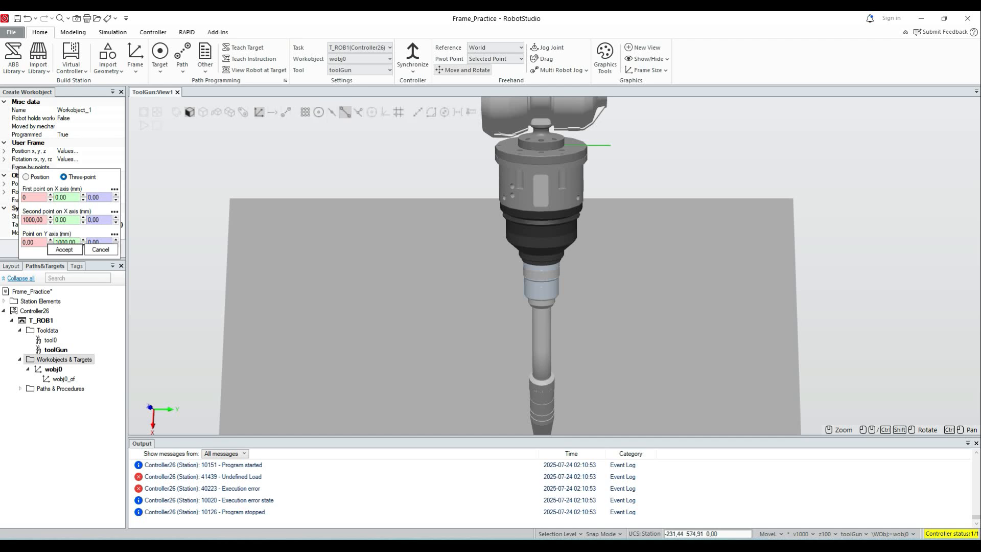
pyautogui.click(345, 111)
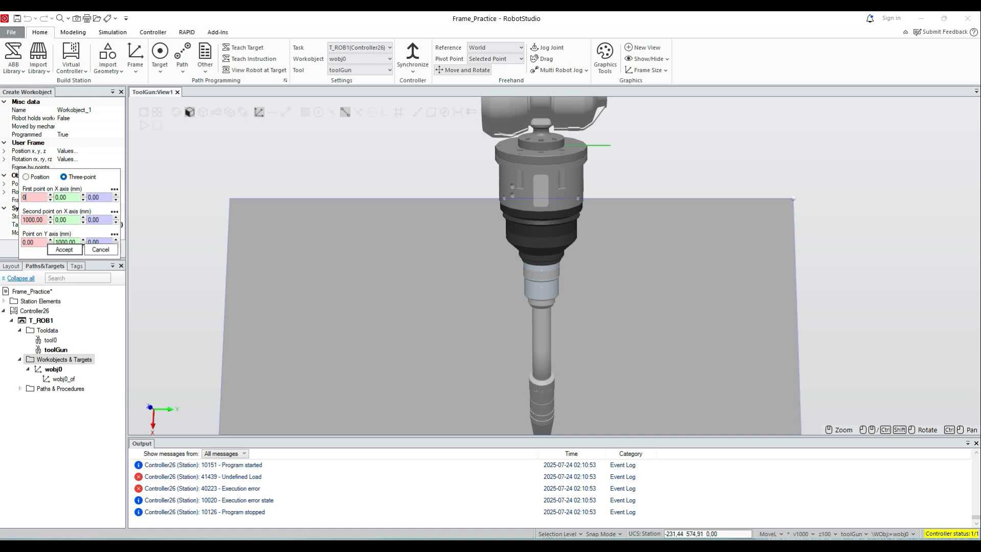
pyautogui.click(793, 198)
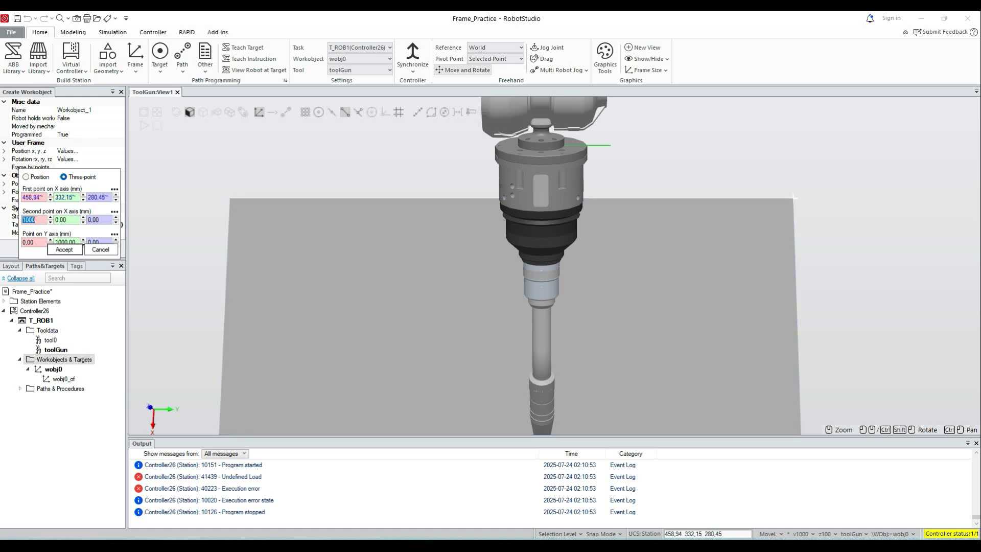
# Snap the second X-axis point to the midpoint of the table edge nearest the robot, at 458.94, -42.85, 280.45 mm.
pyautogui.click(332, 112)
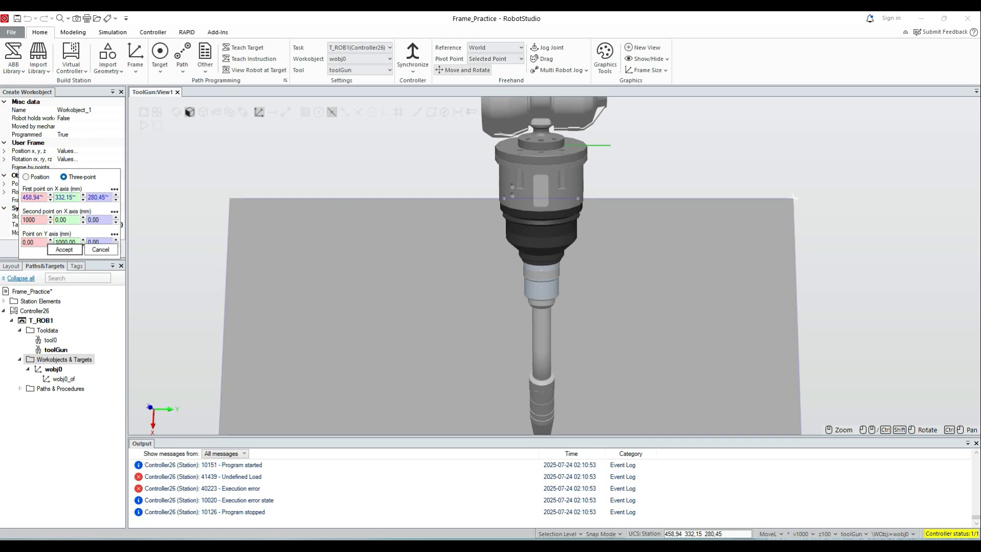
pyautogui.scroll(5, 793, 196)
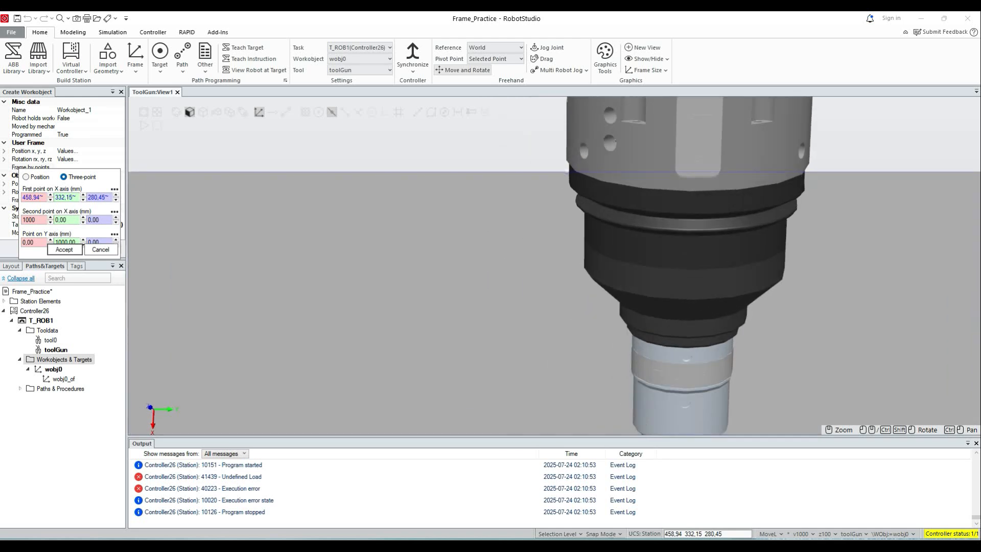
pyautogui.keyDown('ctrl'); pyautogui.keyDown('shift'); pyautogui.moveTo(664, 286); pyautogui.dragTo(748, 262); pyautogui.keyUp('shift'); pyautogui.keyUp('ctrl')
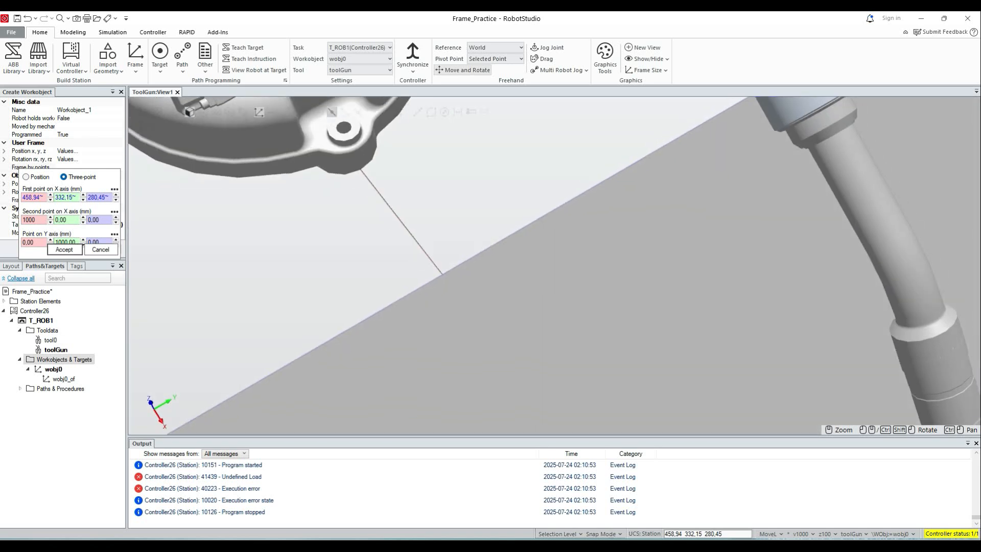
pyautogui.click(34, 219)
pyautogui.click(491, 245)
# Snap the Y-axis point to the adjacent table edge's midpoint at 708.94, 332.15, 280.45 mm and create the workobject.
pyautogui.keyDown('ctrl'); pyautogui.keyDown('shift'); pyautogui.moveTo(492, 244); pyautogui.dragTo(391, 293); pyautogui.keyUp('shift'); pyautogui.keyUp('ctrl')
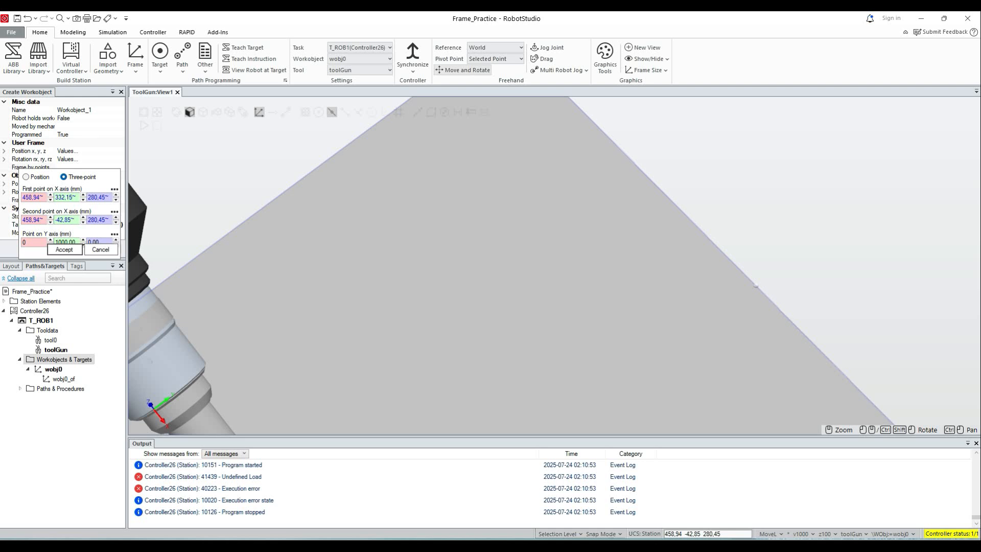
pyautogui.click(754, 287)
pyautogui.click(33, 242)
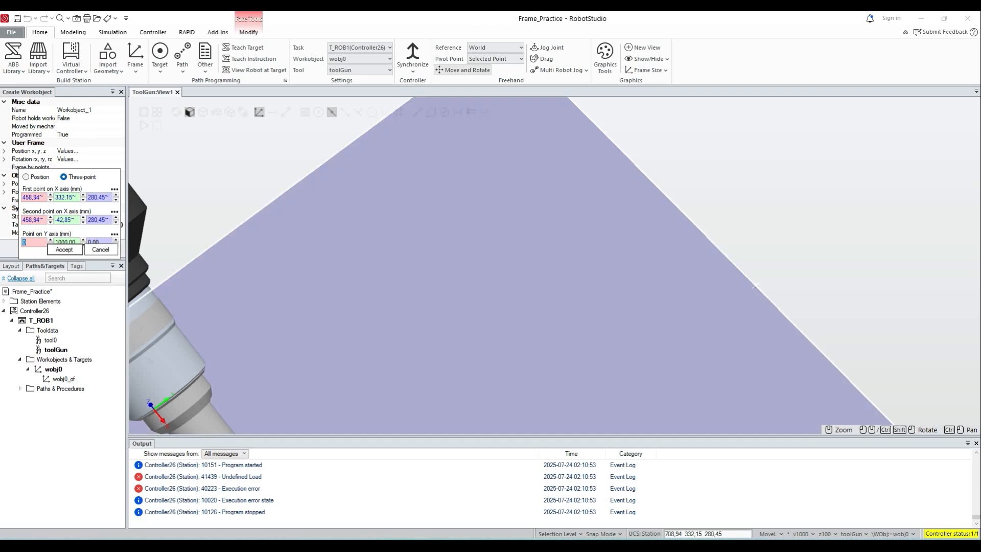
pyautogui.click(754, 287)
pyautogui.press('Return')
pyautogui.click(74, 248)
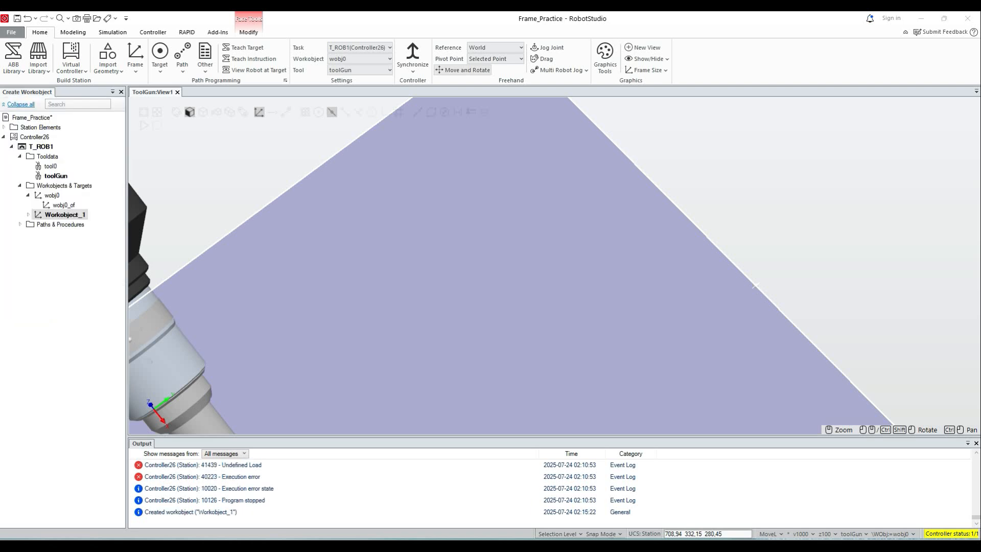
# Examine the new workobject frame's origin and axis directions at the table's corner.
pyautogui.scroll(-3, 509, 277)
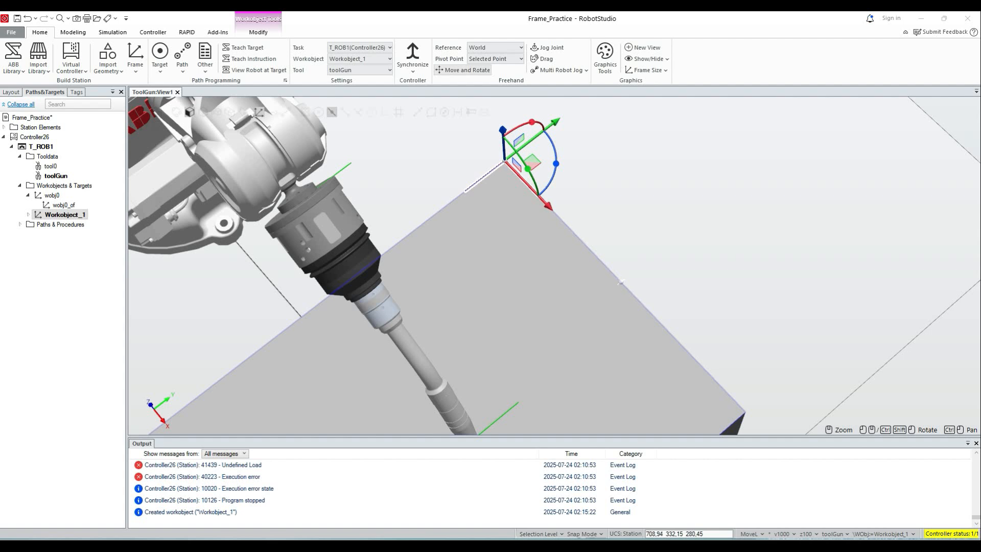
pyautogui.keyDown('ctrl'); pyautogui.keyDown('shift'); pyautogui.moveTo(639, 353); pyautogui.dragTo(631, 317); pyautogui.keyUp('shift'); pyautogui.keyUp('ctrl')
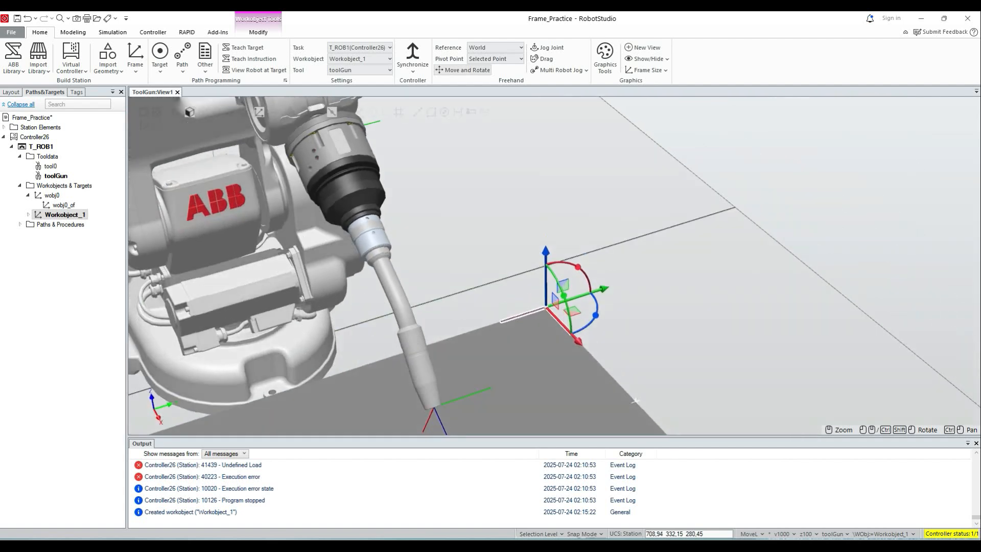
pyautogui.scroll(5, 639, 326)
pyautogui.click(571, 280)
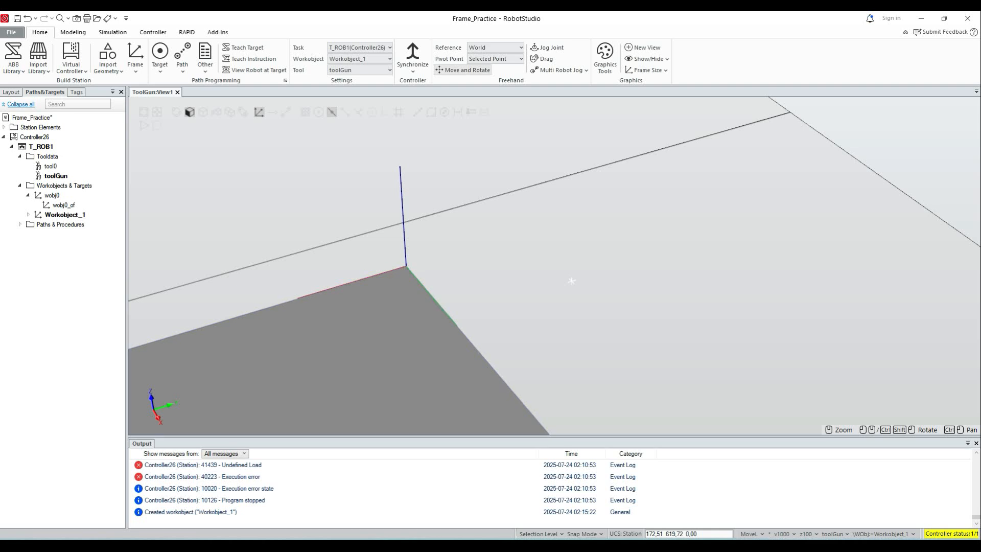
pyautogui.scroll(-5, 572, 281)
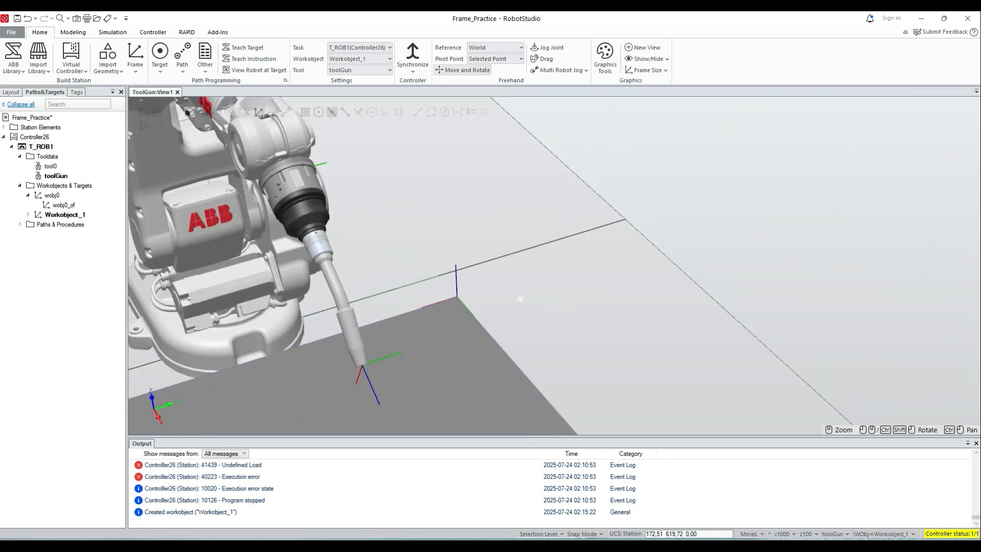
pyautogui.scroll(-2, 519, 299)
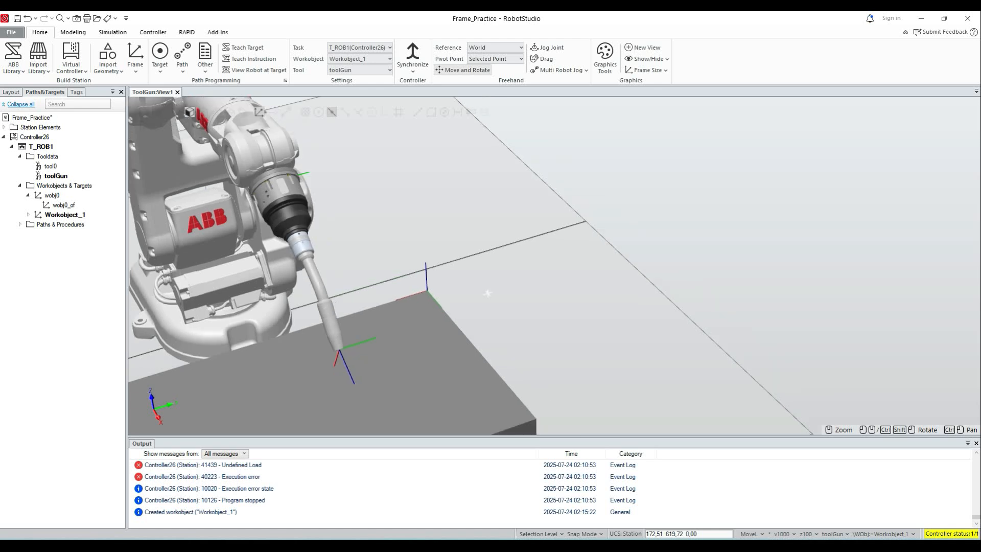
# Start creating move instructions in the main procedure under Workobject_1, with end-point snapping active.
pyautogui.click(28, 215)
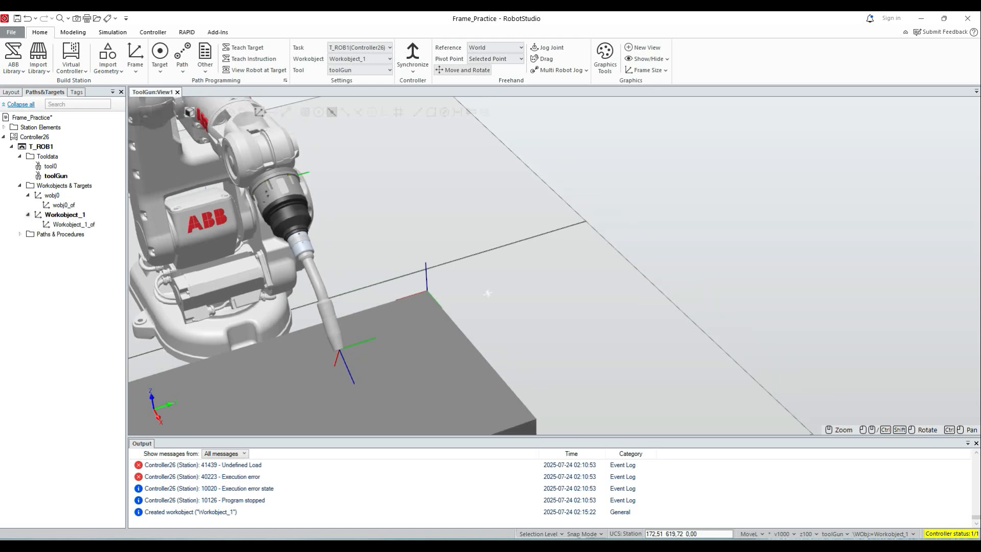
pyautogui.click(20, 234)
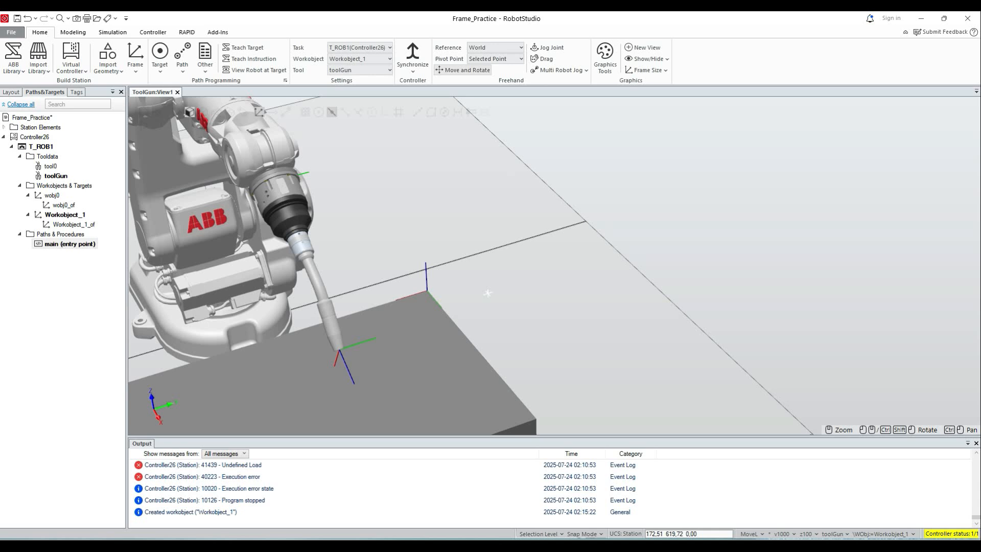
pyautogui.scroll(4, 511, 286)
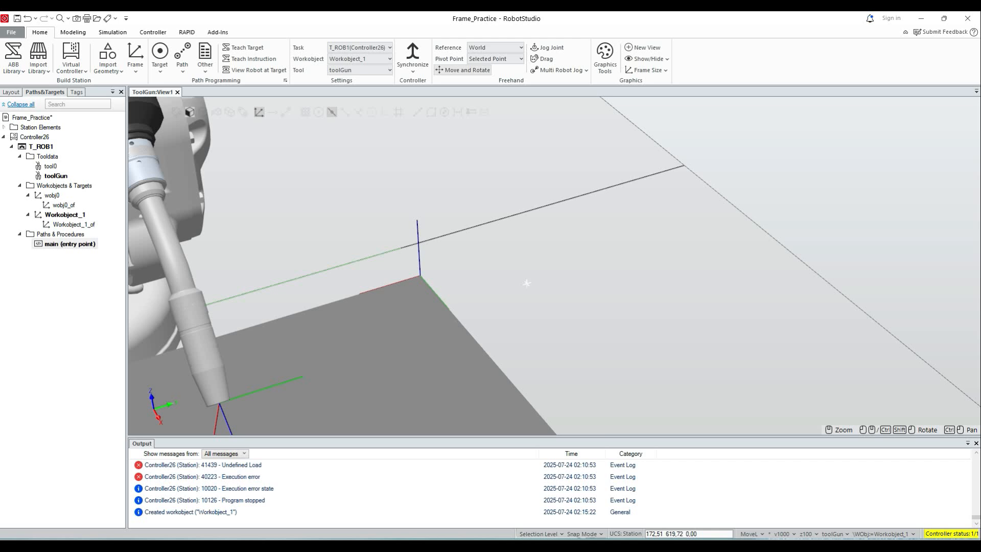
pyautogui.click(70, 244)
pyautogui.rightClick(70, 244)
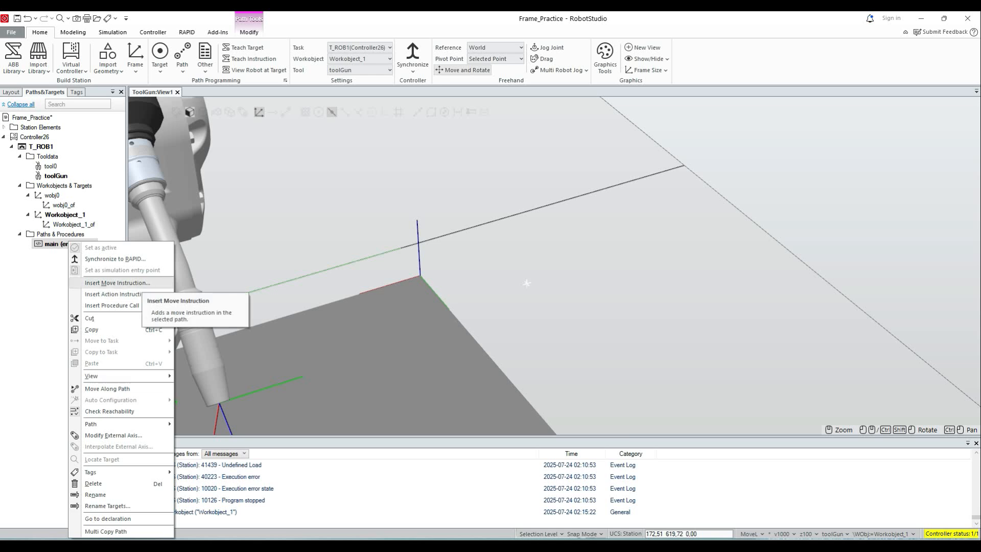
pyautogui.click(117, 282)
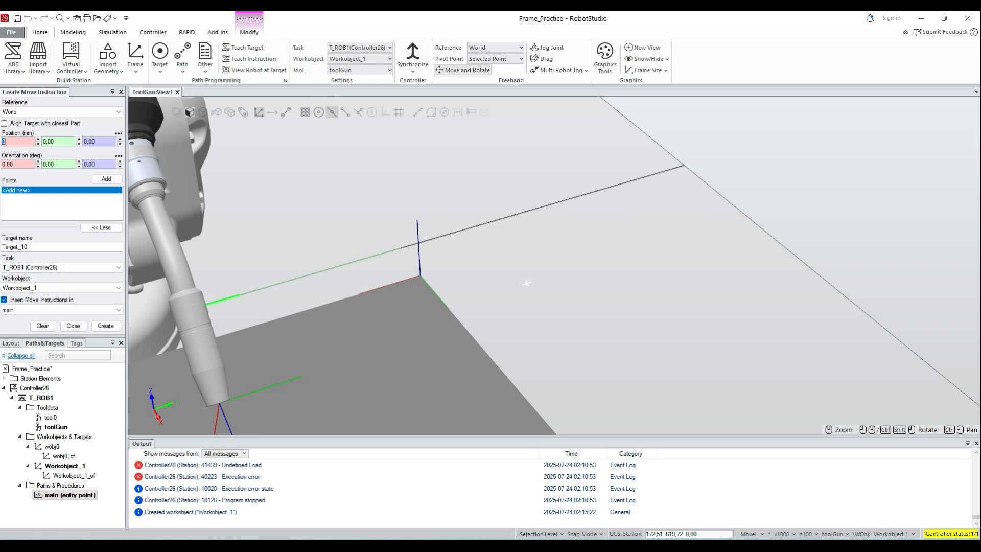
pyautogui.click(345, 112)
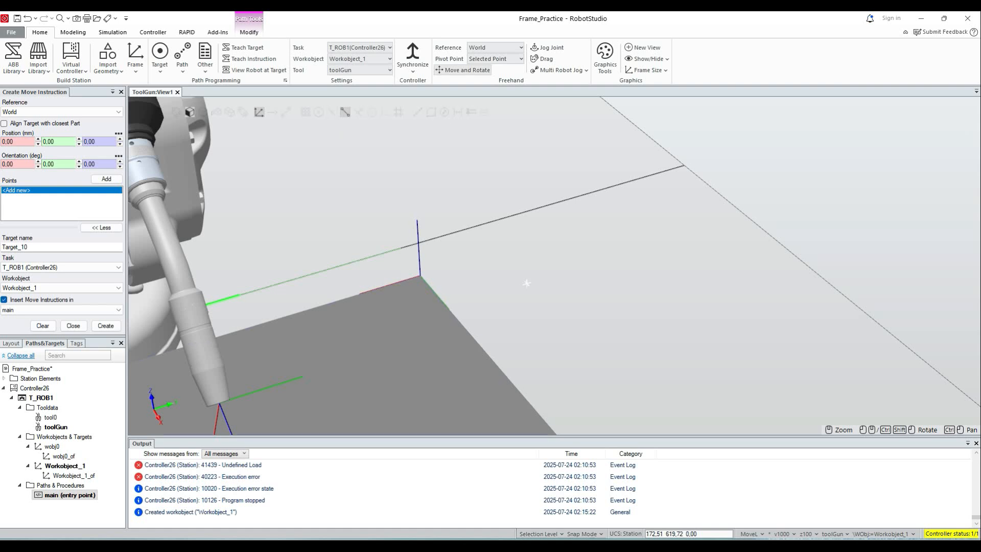
# Create two move instructions at the table corners 458.94, 332.15, 280.45 mm and 958.94, 332.15, 280.45 mm.
pyautogui.keyDown('ctrl'); pyautogui.keyDown('shift'); pyautogui.moveTo(526, 283); pyautogui.dragTo(554, 323); pyautogui.keyUp('shift'); pyautogui.keyUp('ctrl')
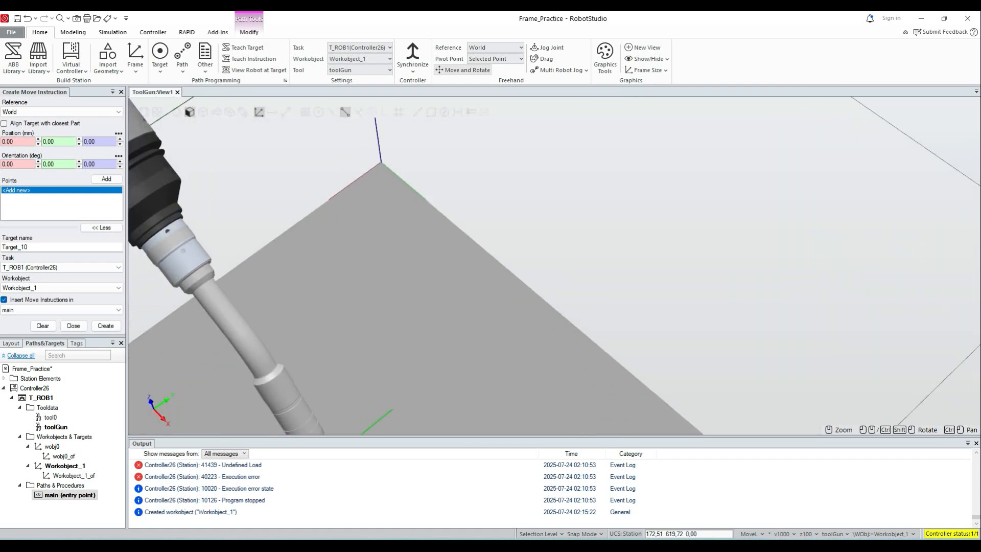
pyautogui.click(17, 142)
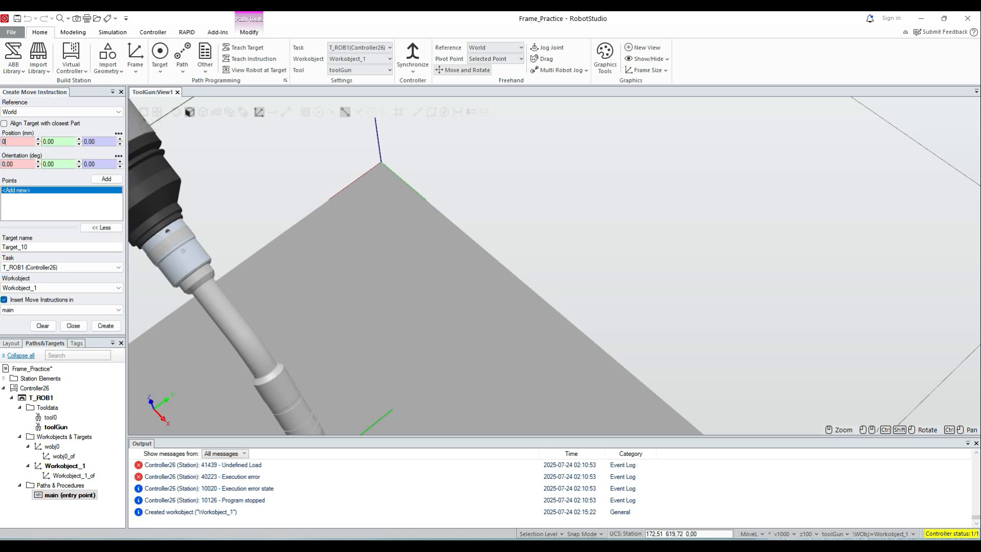
pyautogui.keyDown('ctrl'); pyautogui.keyDown('shift'); pyautogui.moveTo(475, 286); pyautogui.dragTo(582, 291); pyautogui.keyUp('shift'); pyautogui.keyUp('ctrl')
pyautogui.click(18, 141)
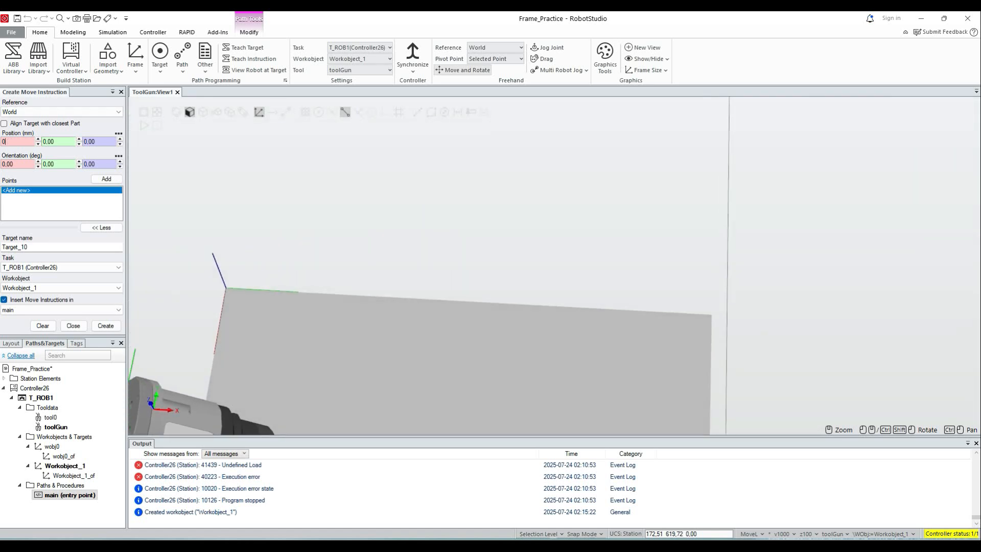
pyautogui.click(225, 288)
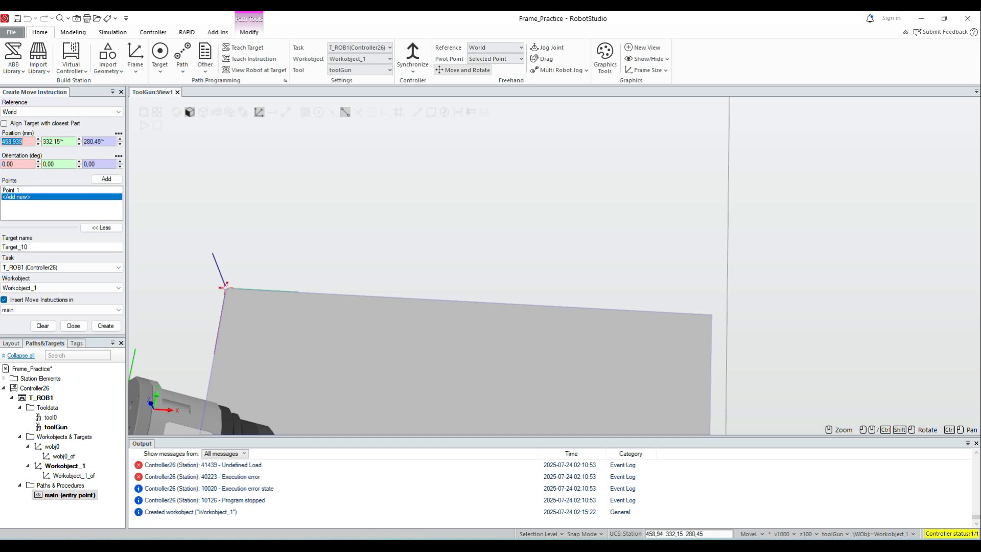
pyautogui.click(711, 315)
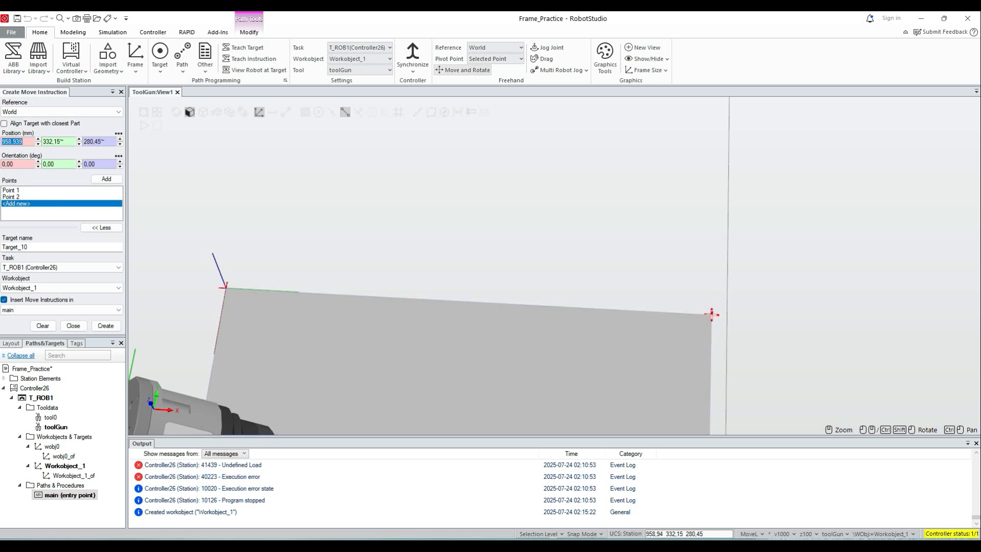
pyautogui.click(106, 325)
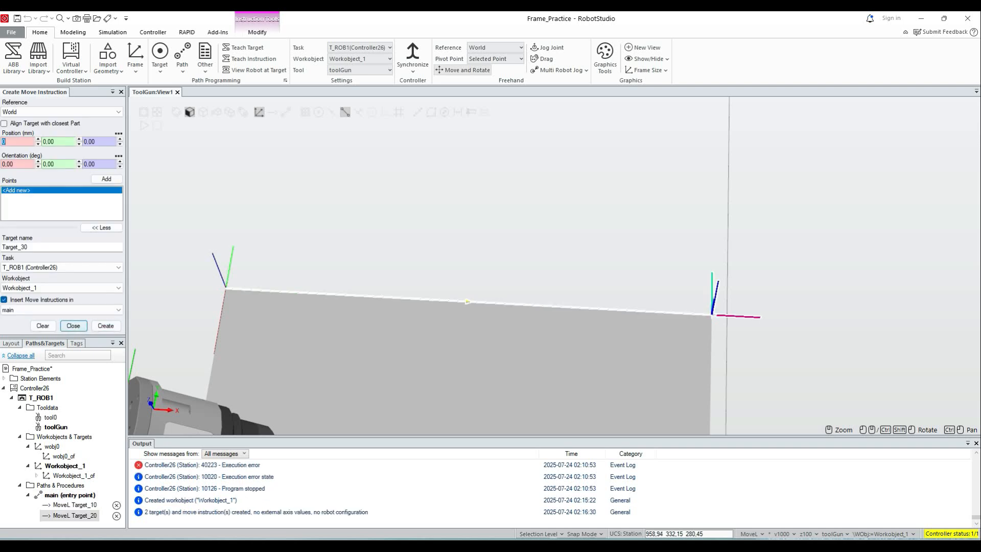
pyautogui.click(73, 325)
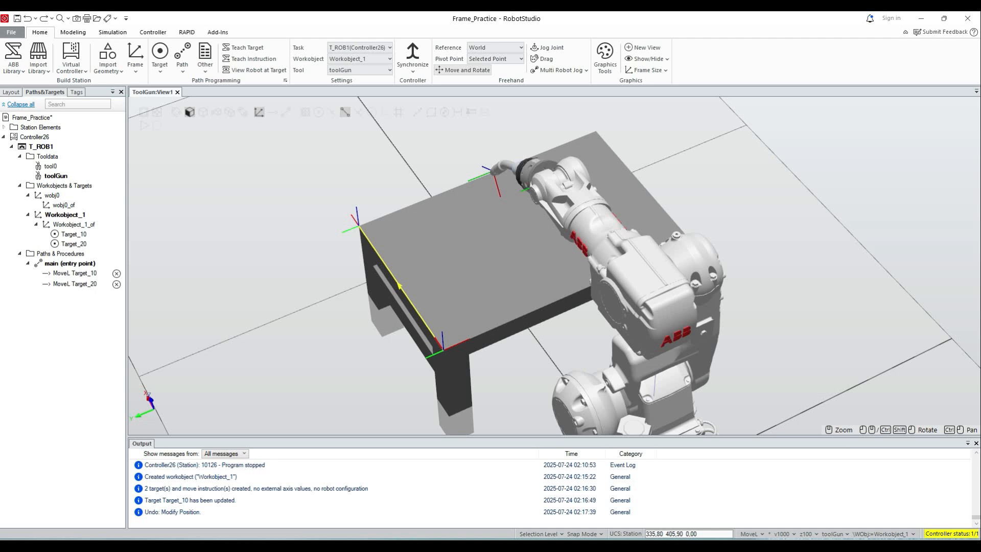
# Rotate Target_10 twice by 90° about its local Y axis.
pyautogui.rightClick(71, 273)
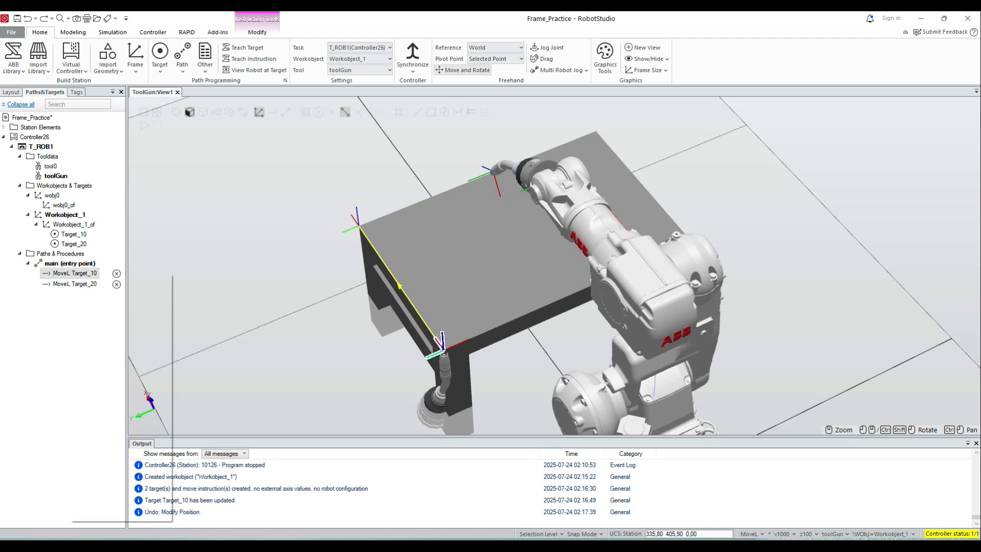
pyautogui.rightClick(82, 234)
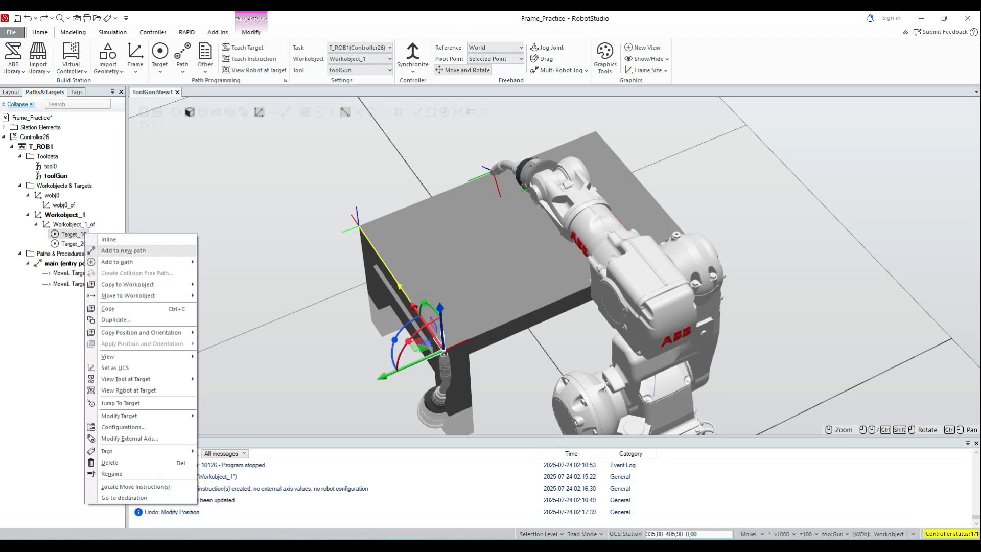
pyautogui.moveTo(164, 380)
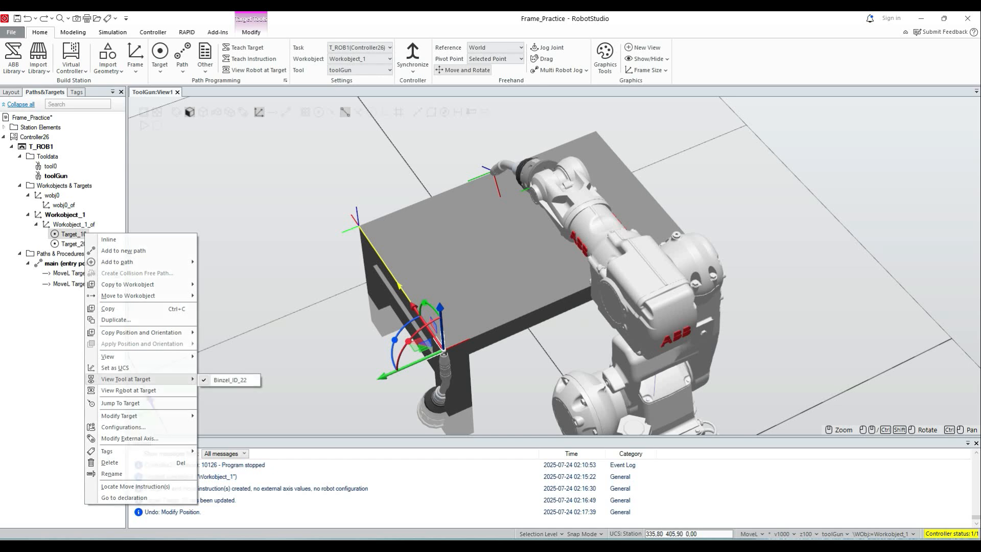
pyautogui.press('Escape')
pyautogui.rightClick(81, 235)
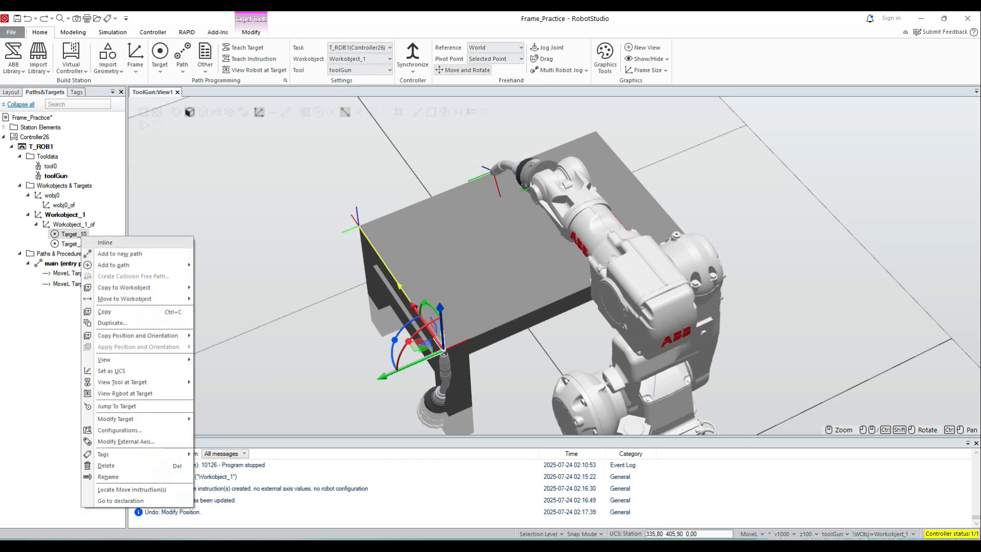
pyautogui.moveTo(115, 418)
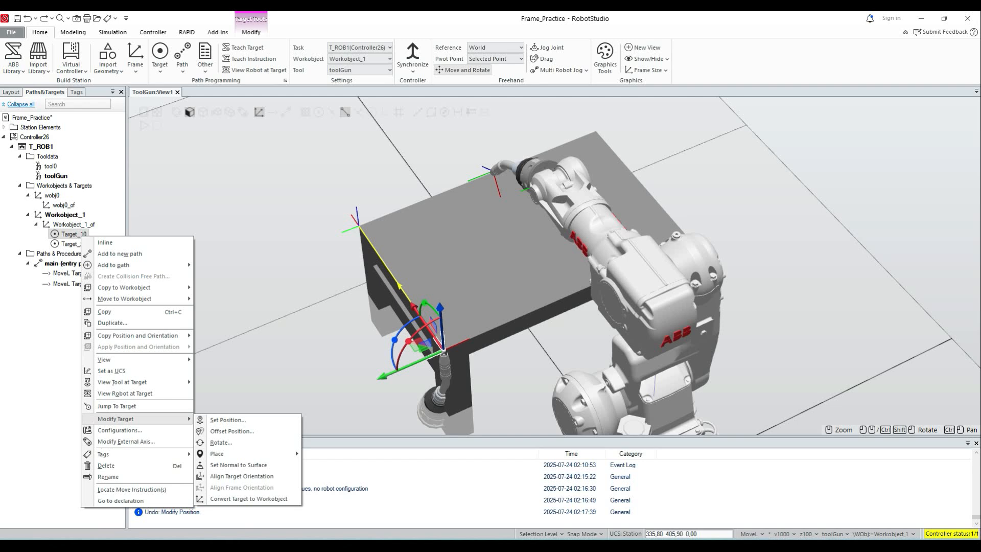
pyautogui.click(220, 442)
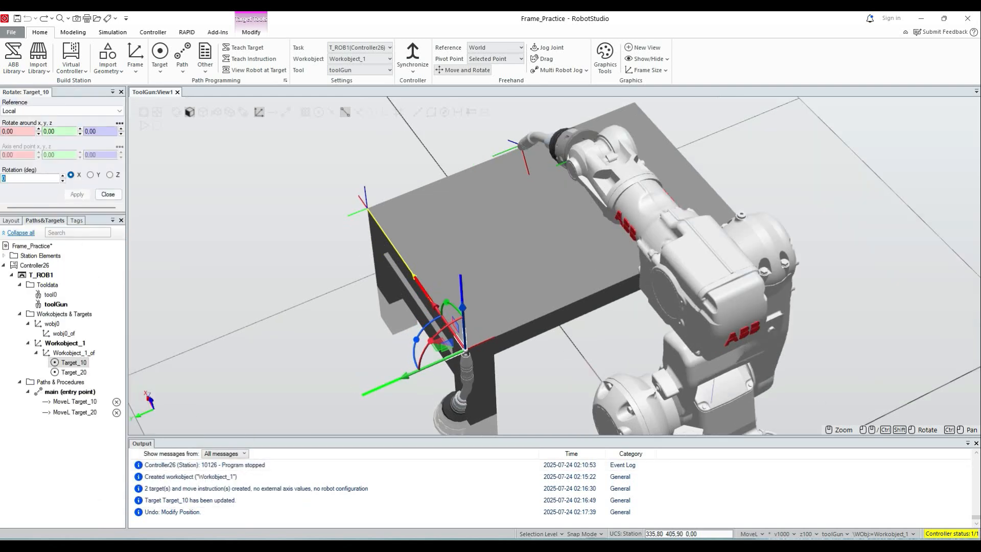
pyautogui.write('90')
pyautogui.click(90, 174)
pyautogui.click(76, 194)
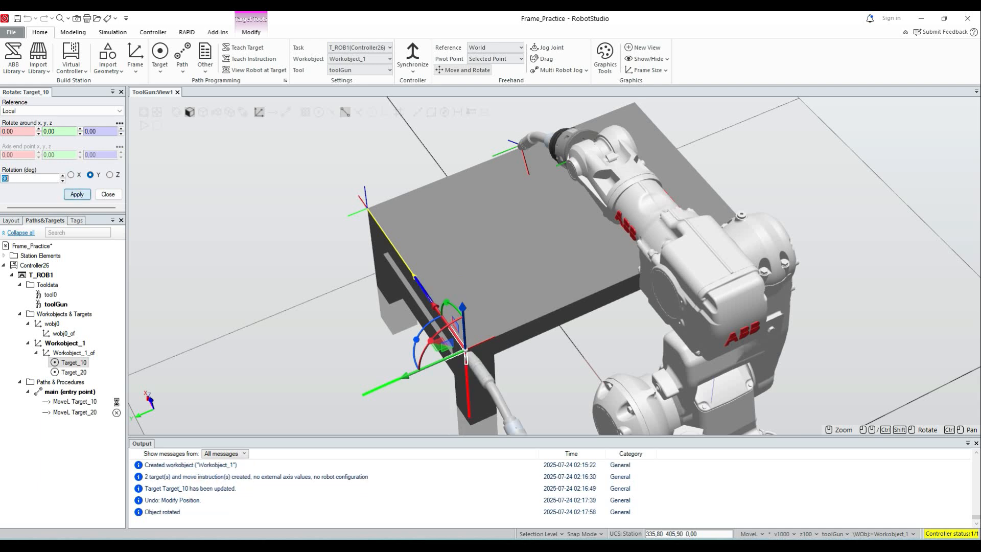
pyautogui.click(110, 175)
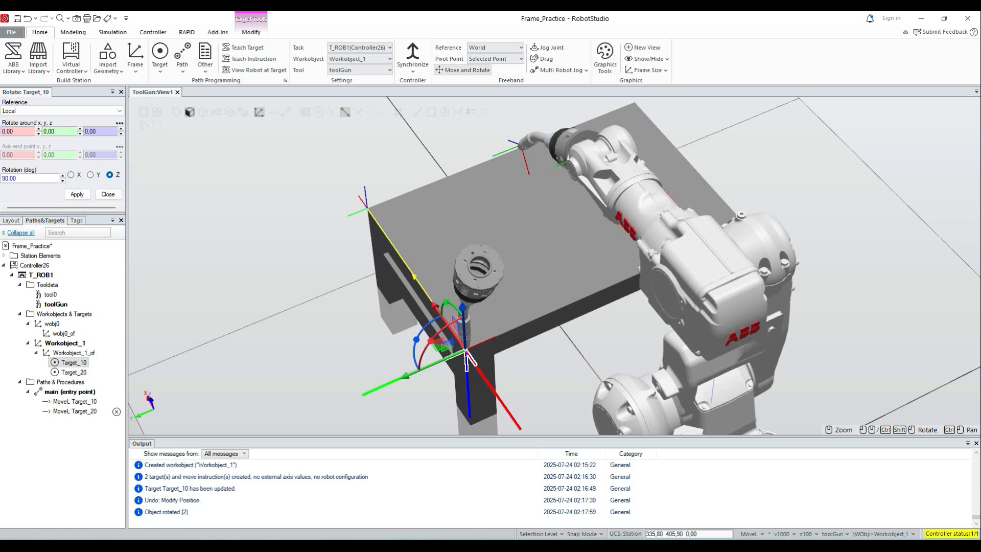
# Copy Target_10's position and orientation relative to World and apply only the orientation to Target_20.
pyautogui.rightClick(69, 362)
pyautogui.rightClick(61, 364)
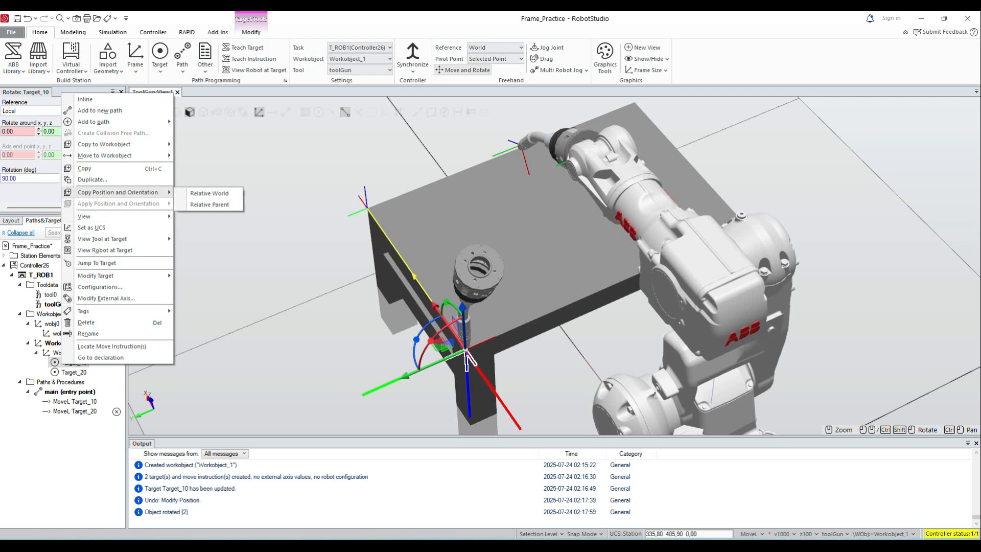
pyautogui.click(205, 194)
pyautogui.click(72, 381)
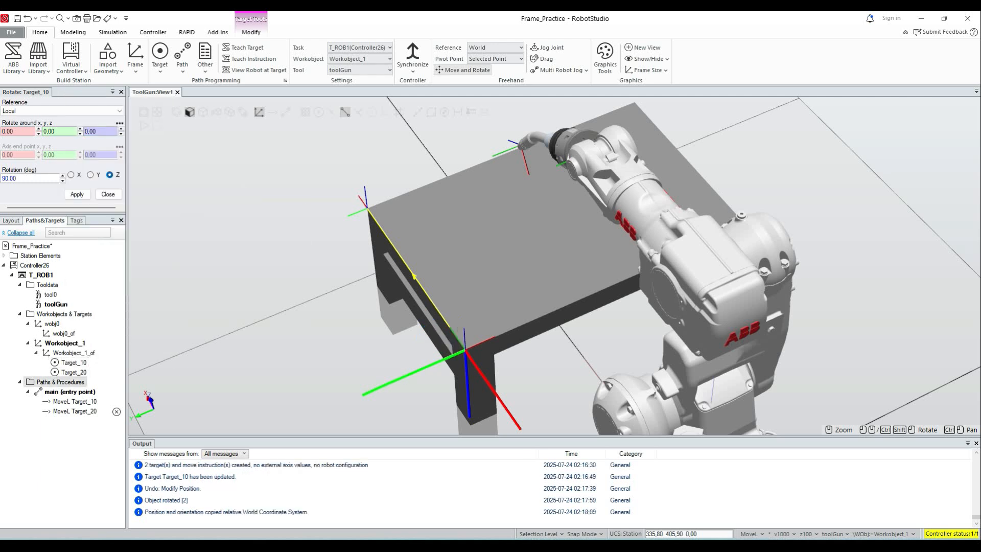
pyautogui.rightClick(74, 372)
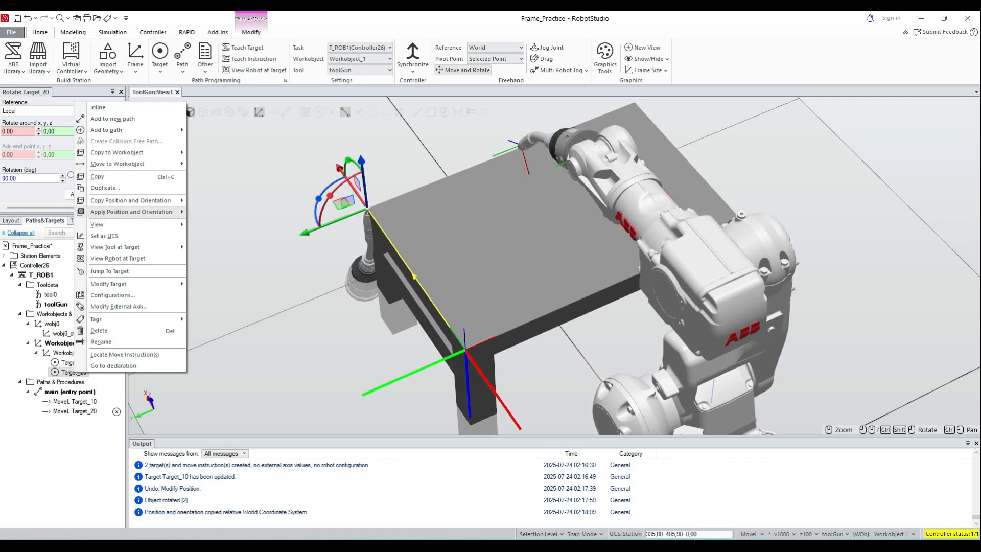
pyautogui.moveTo(132, 211)
pyautogui.click(218, 235)
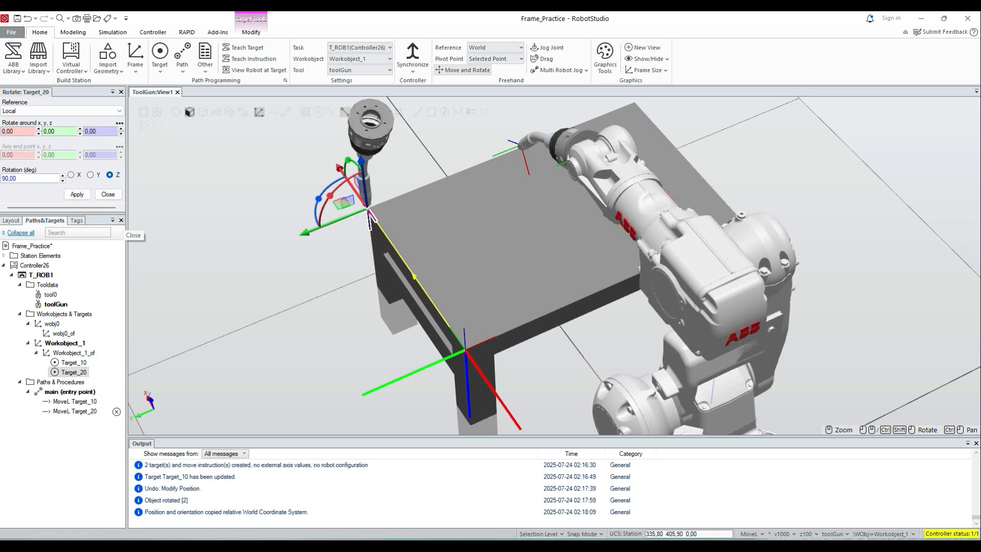
# Run Auto Configuration on the main path.
pyautogui.rightClick(69, 391)
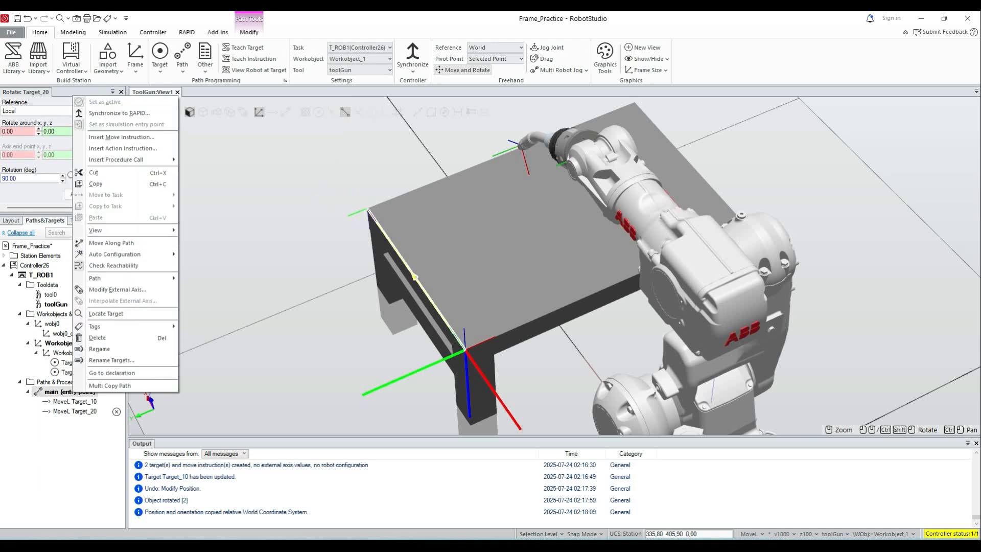
pyautogui.moveTo(114, 254)
pyautogui.click(225, 254)
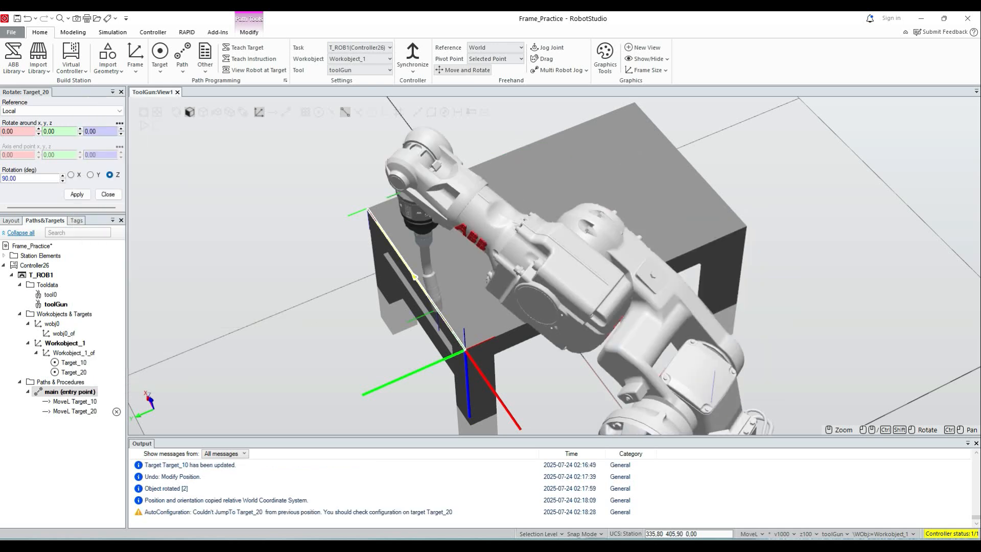
# Modify the position of the MoveL Target_20 instruction to the robot's current TCP on the table edge.
pyautogui.click(75, 411)
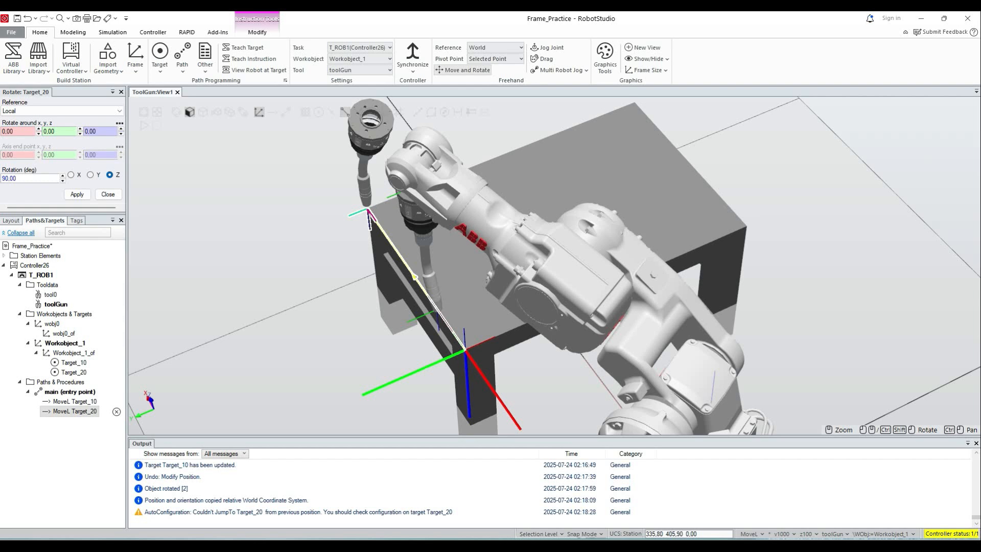
pyautogui.rightClick(84, 411)
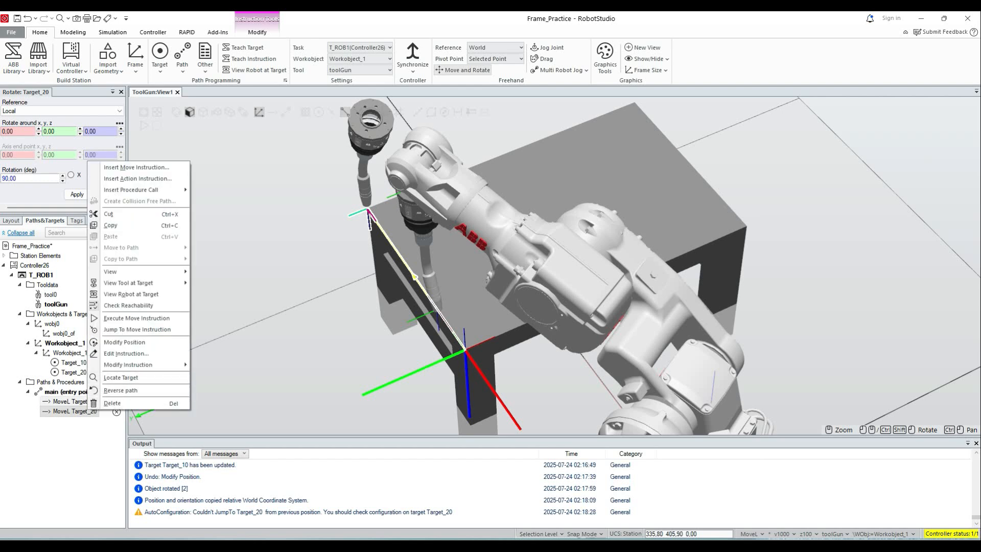
pyautogui.click(118, 378)
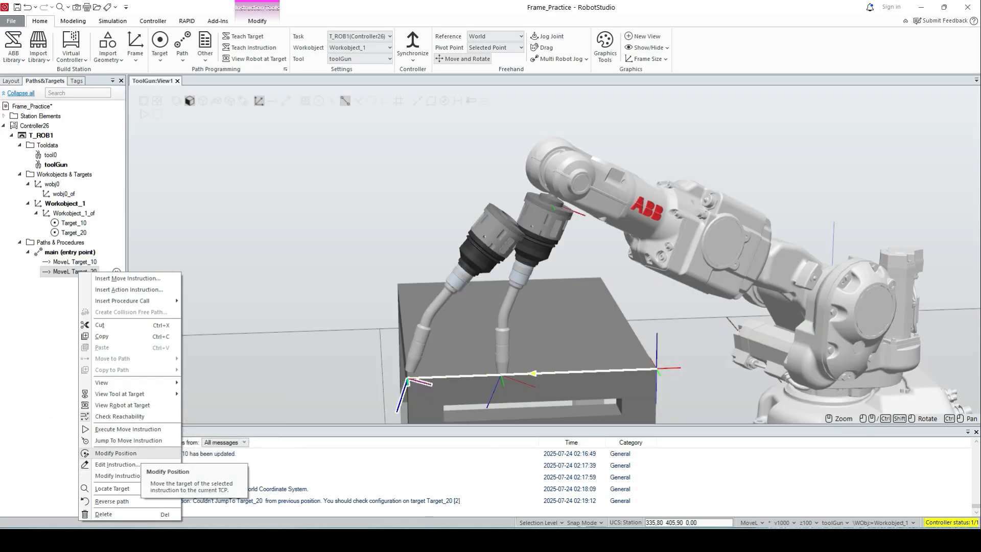
pyautogui.click(116, 453)
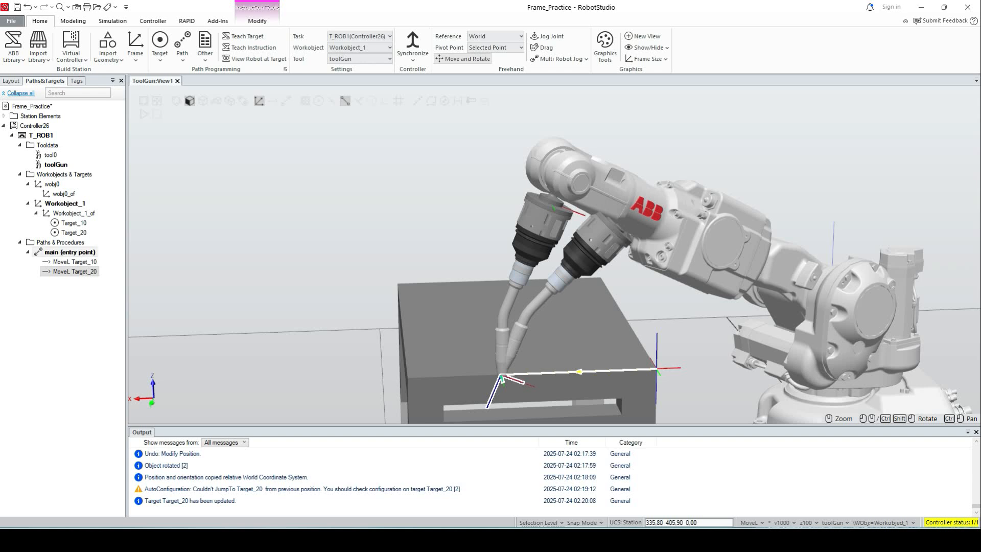
# Rerun Auto Configuration on the main path with the modified Target_20.
pyautogui.rightClick(77, 252)
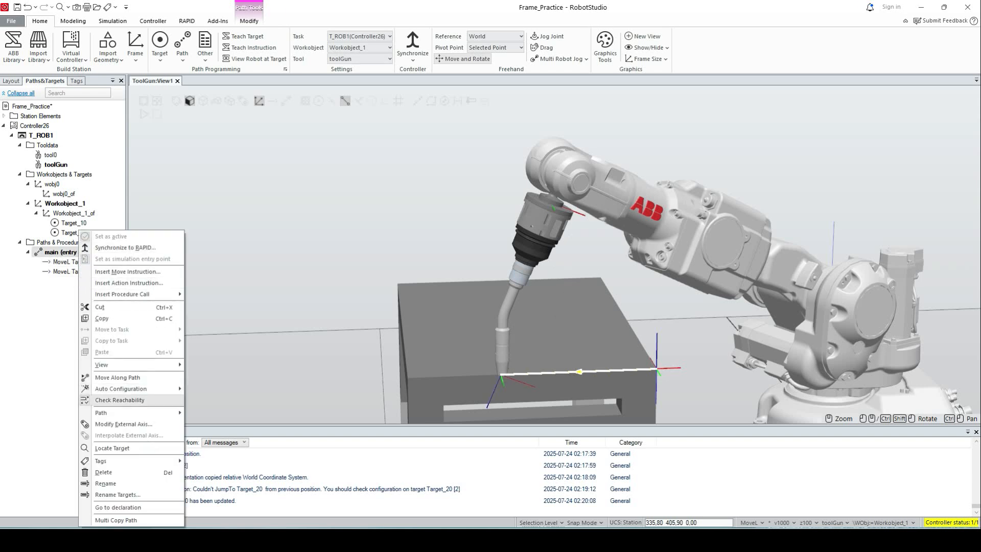
pyautogui.moveTo(120, 389)
pyautogui.click(230, 440)
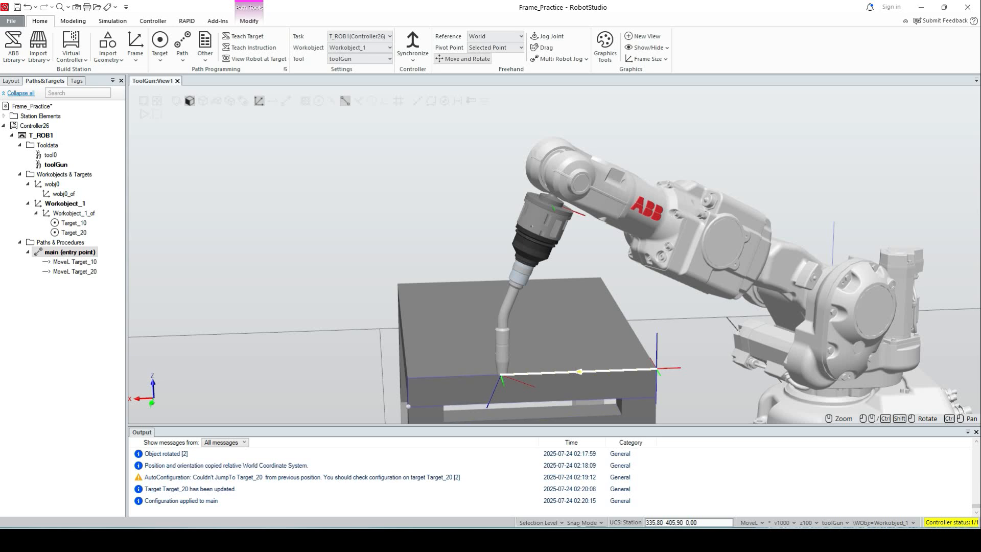
pyautogui.scroll(1, 314, 258)
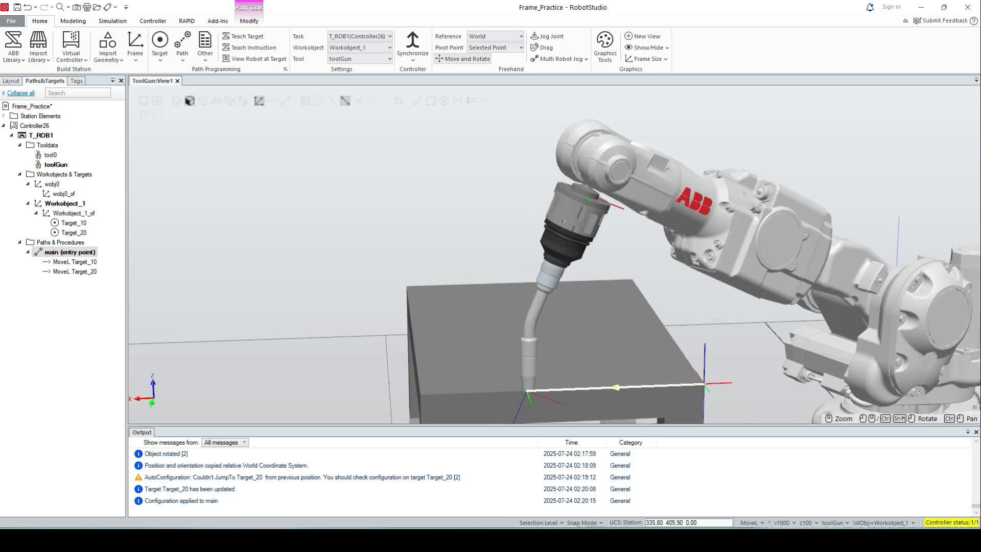
pyautogui.scroll(-1, 505, 295)
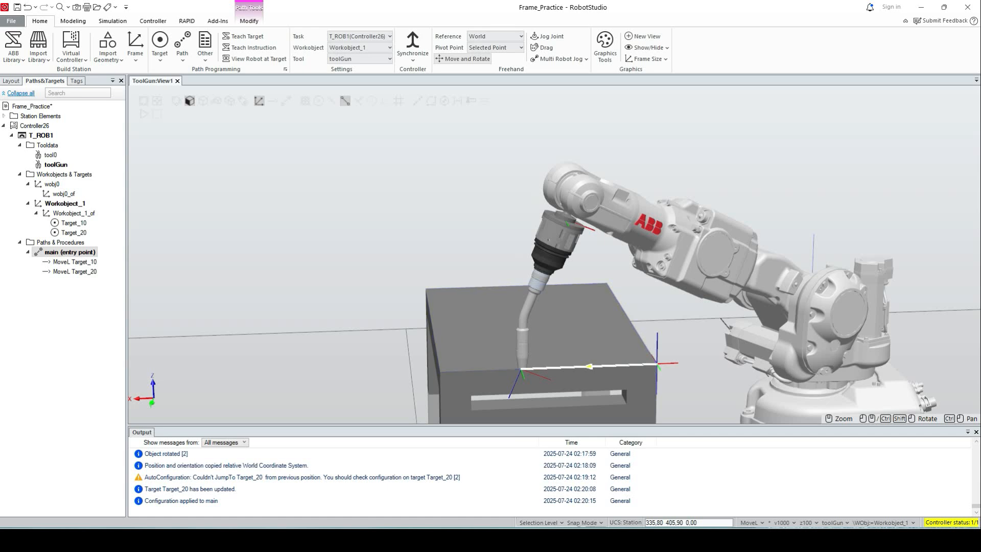
# Synchronize the station's paths and targets to RAPID code on the controller.
pyautogui.click(413, 55)
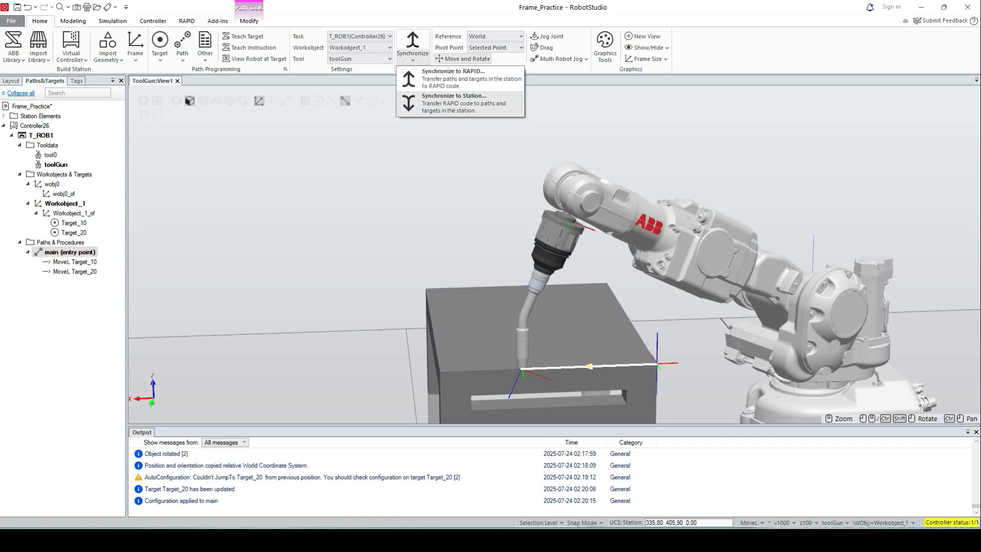
pyautogui.click(453, 76)
pyautogui.click(422, 218)
pyautogui.click(605, 381)
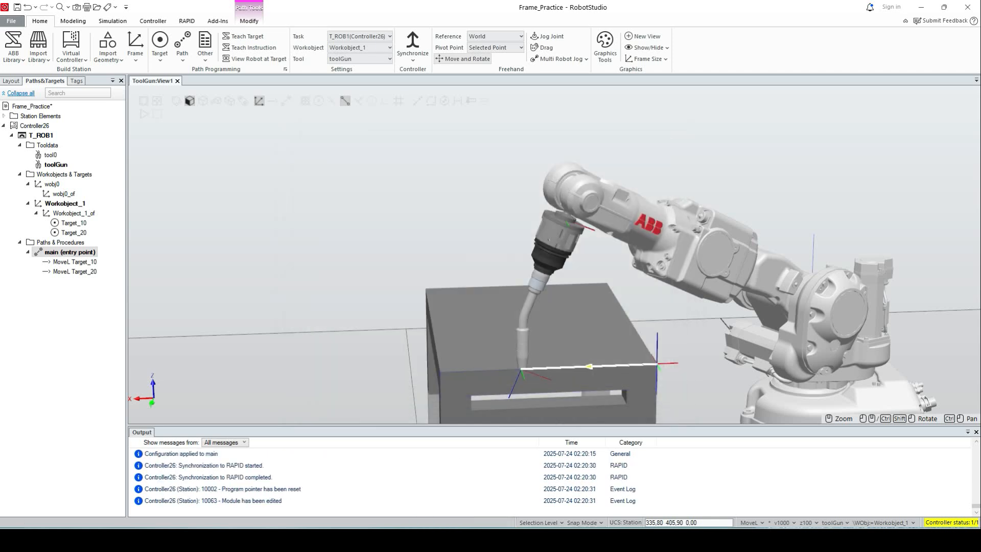
# Open Module1 of T_ROB1 and compare its workobject and robtarget declarations with the frames in the 3D view.
pyautogui.click(187, 20)
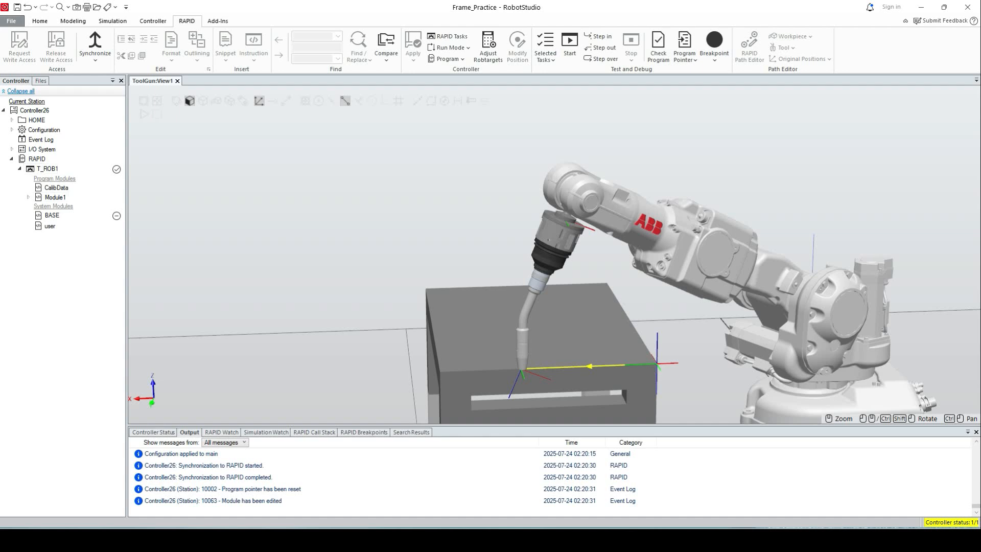
pyautogui.doubleClick(55, 197)
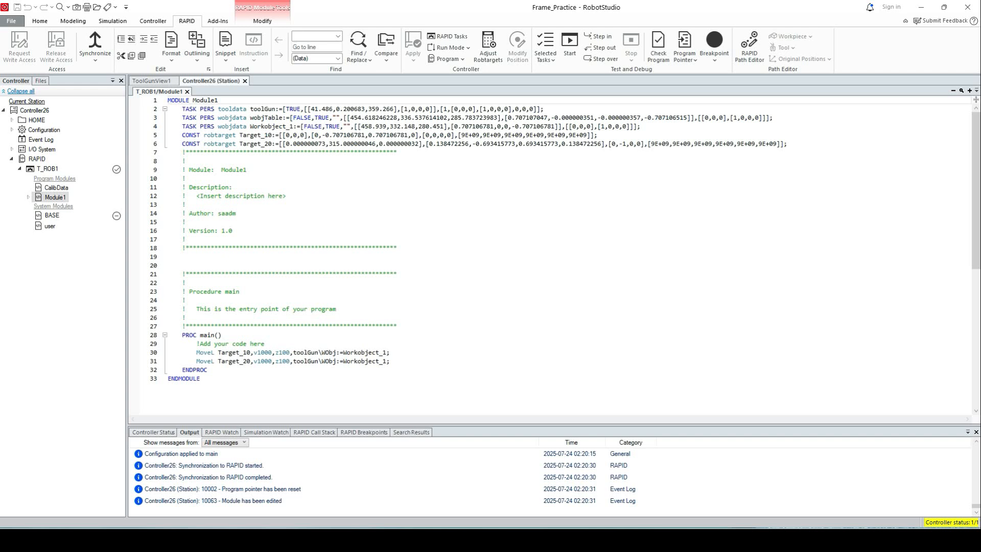
pyautogui.click(152, 81)
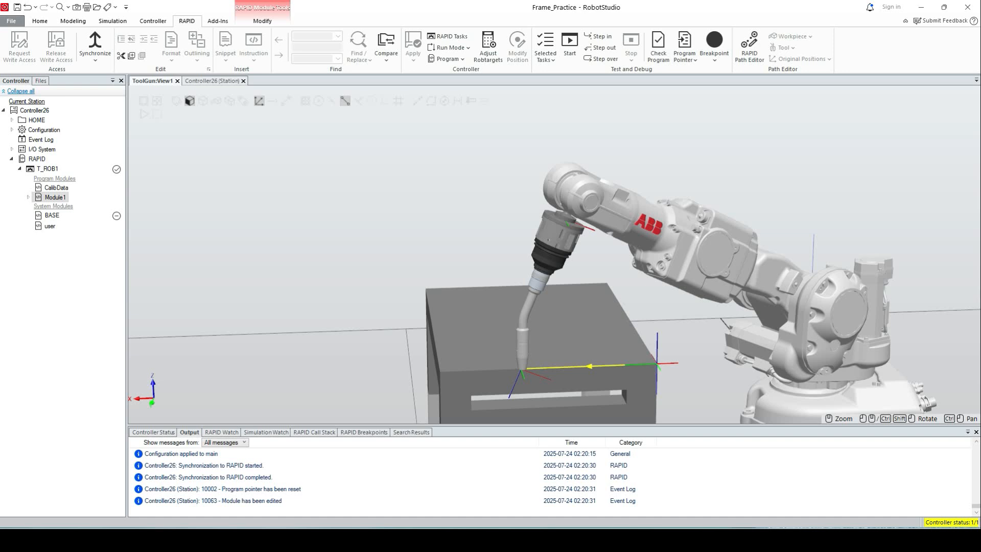
pyautogui.click(211, 81)
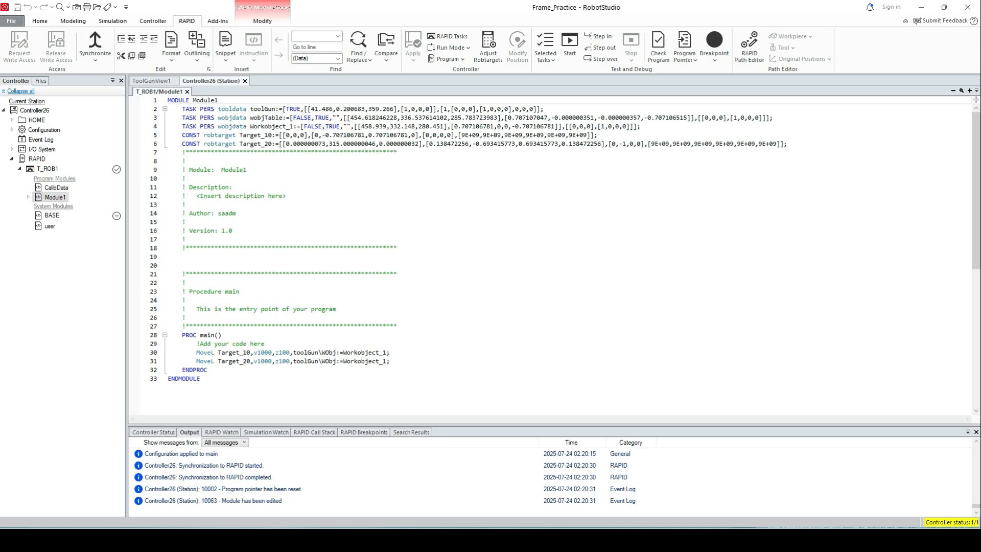
pyautogui.click(152, 81)
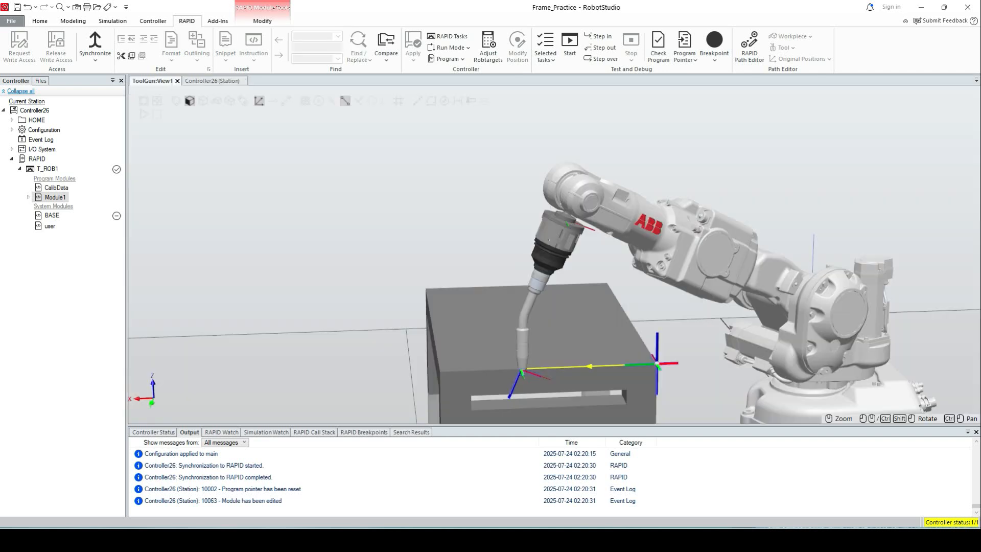
# Examine Target_10 up close against the workobject origin at the table corner.
pyautogui.scroll(10, 660, 367)
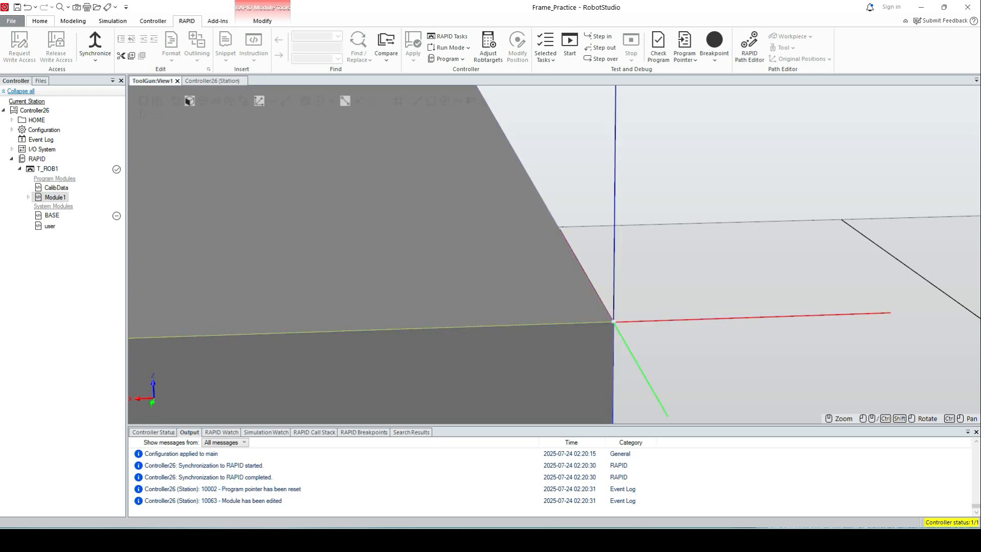
pyautogui.click(40, 21)
pyautogui.click(73, 223)
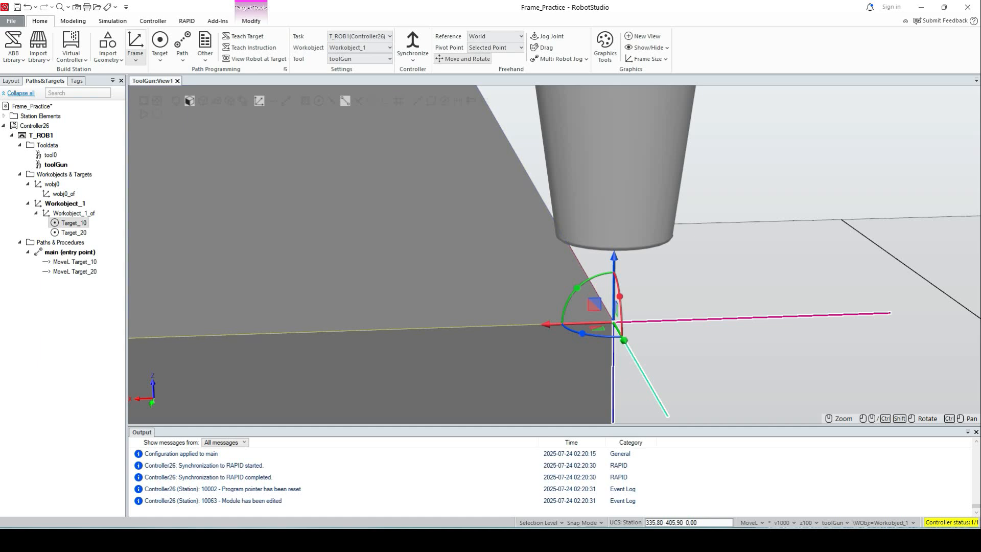
# Reopen Module1 of T_ROB1 and review its RAPID code from the data declarations to the main procedure's MoveL instructions.
pyautogui.click(187, 21)
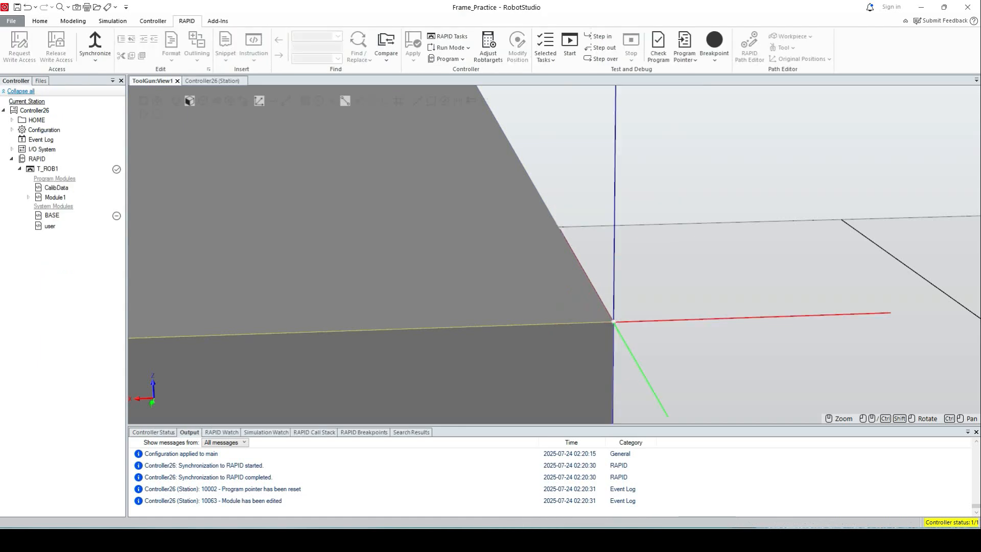
pyautogui.doubleClick(54, 197)
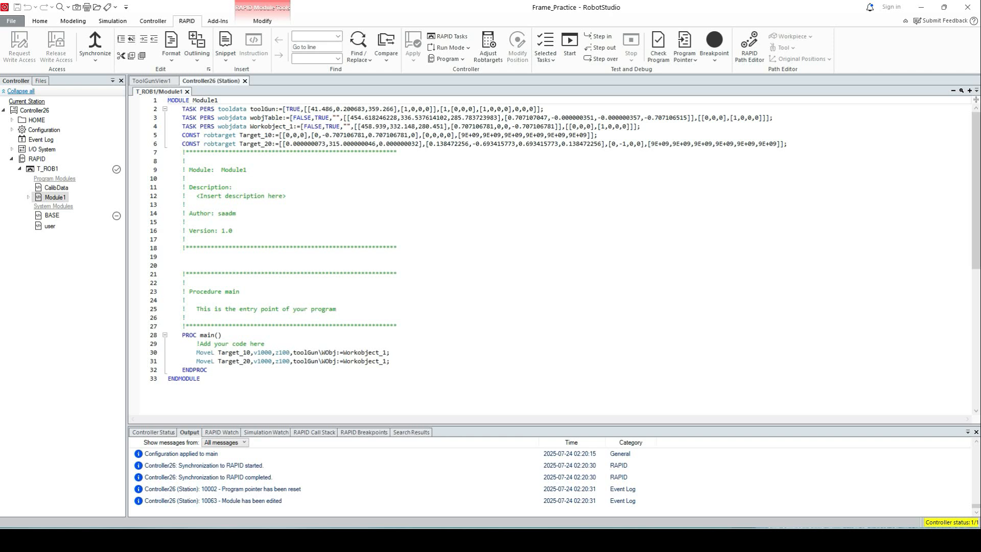
pyautogui.scroll(-3, 511, 241)
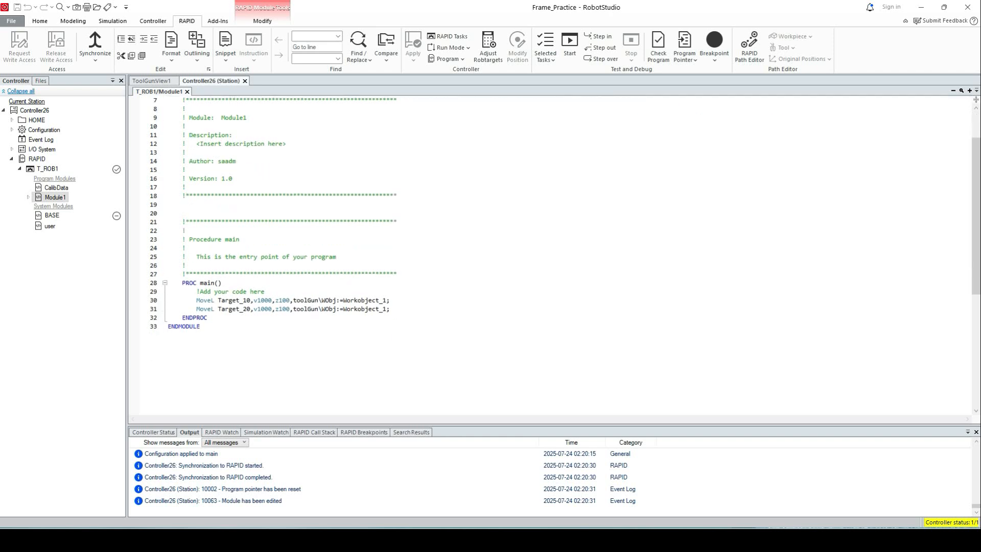
pyautogui.scroll(3, 511, 240)
pyautogui.scroll(-10, 511, 240)
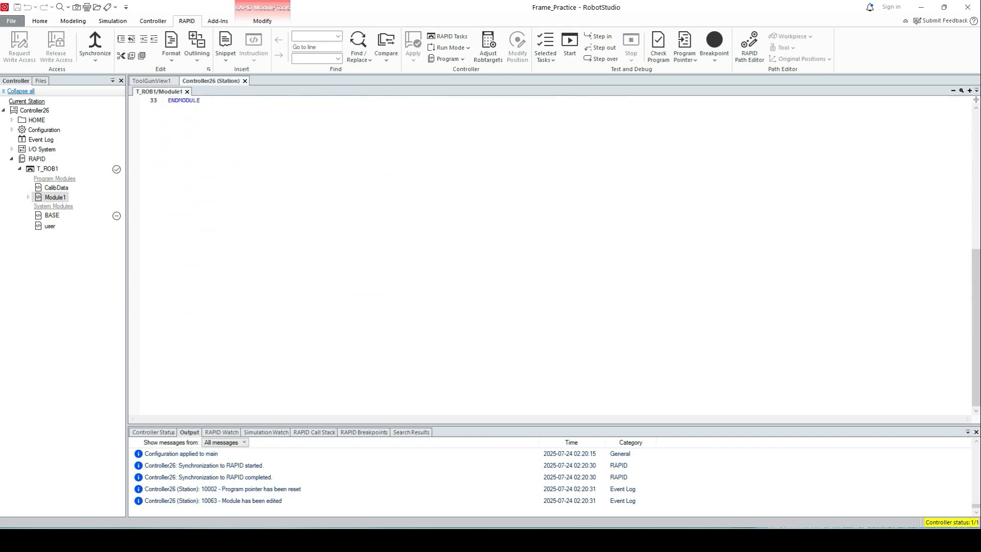
pyautogui.scroll(10, 511, 240)
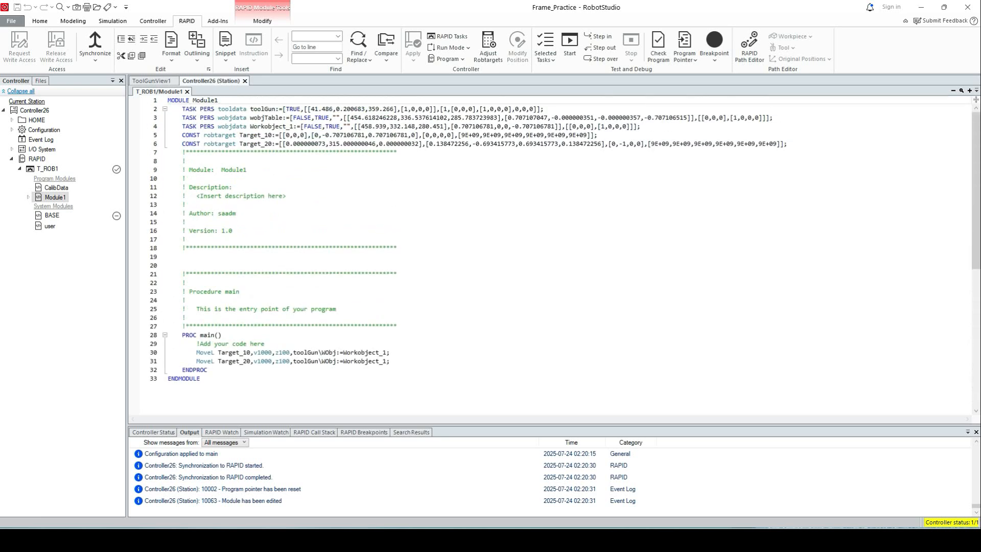